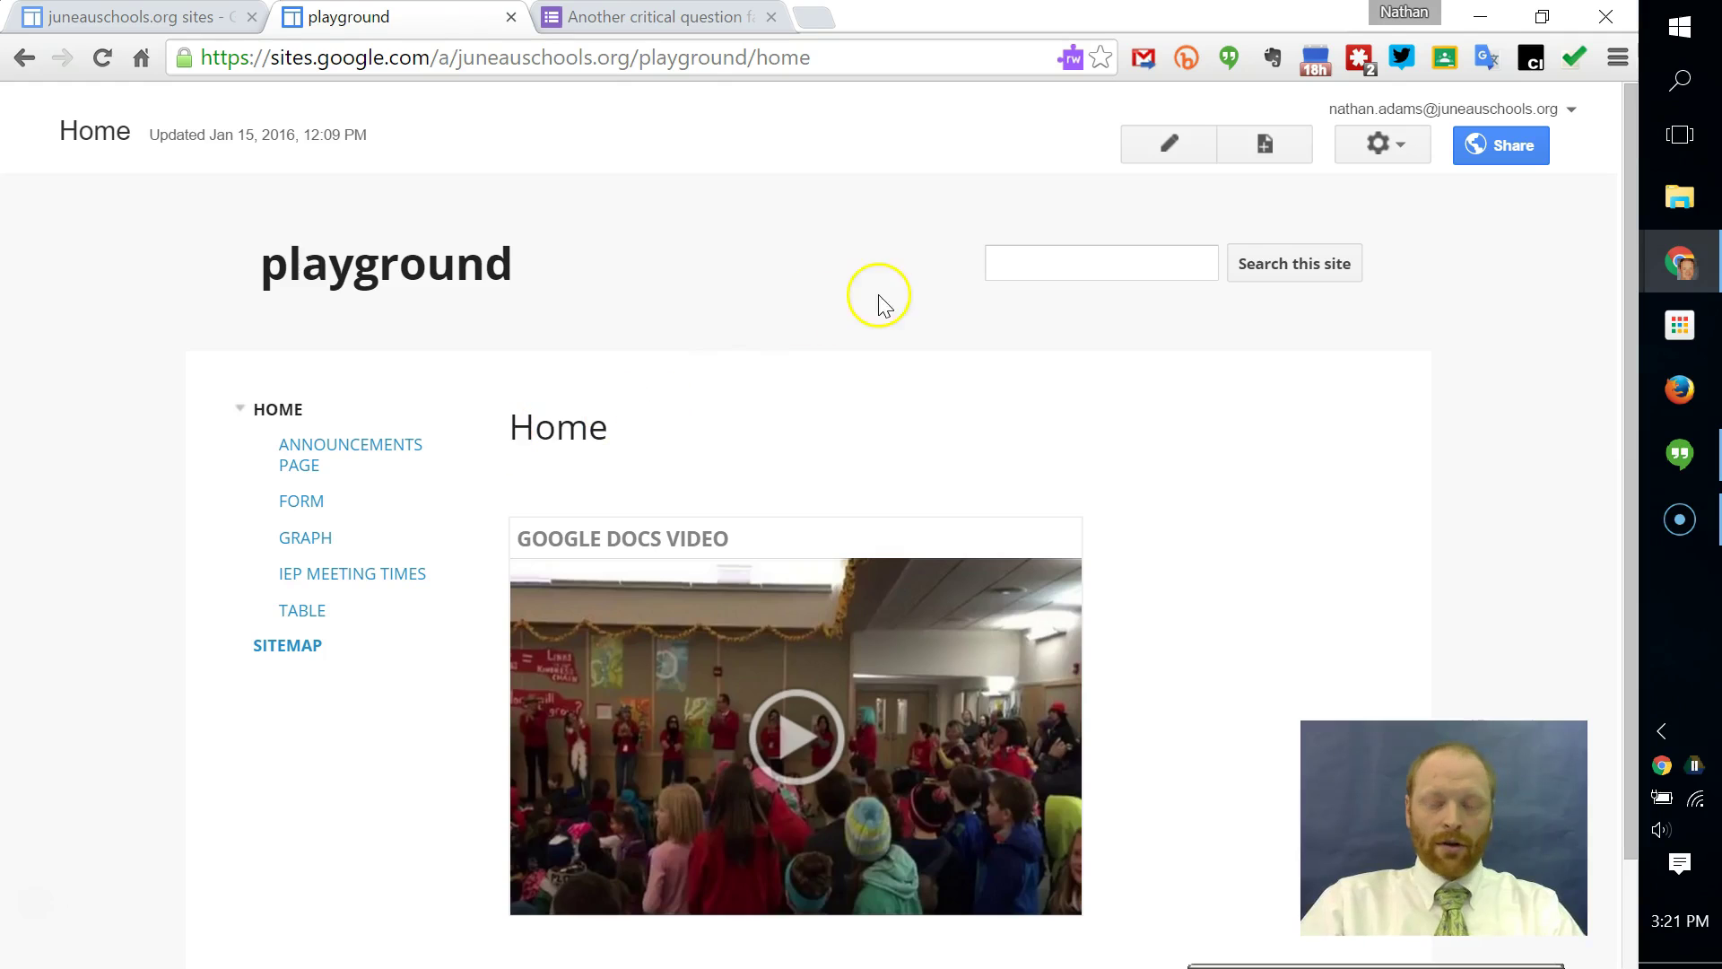
Set the playground site's sharing visibility to "Off - Specific people" and save it.
{"action": "left_click", "coordinate": [1487, 148]}
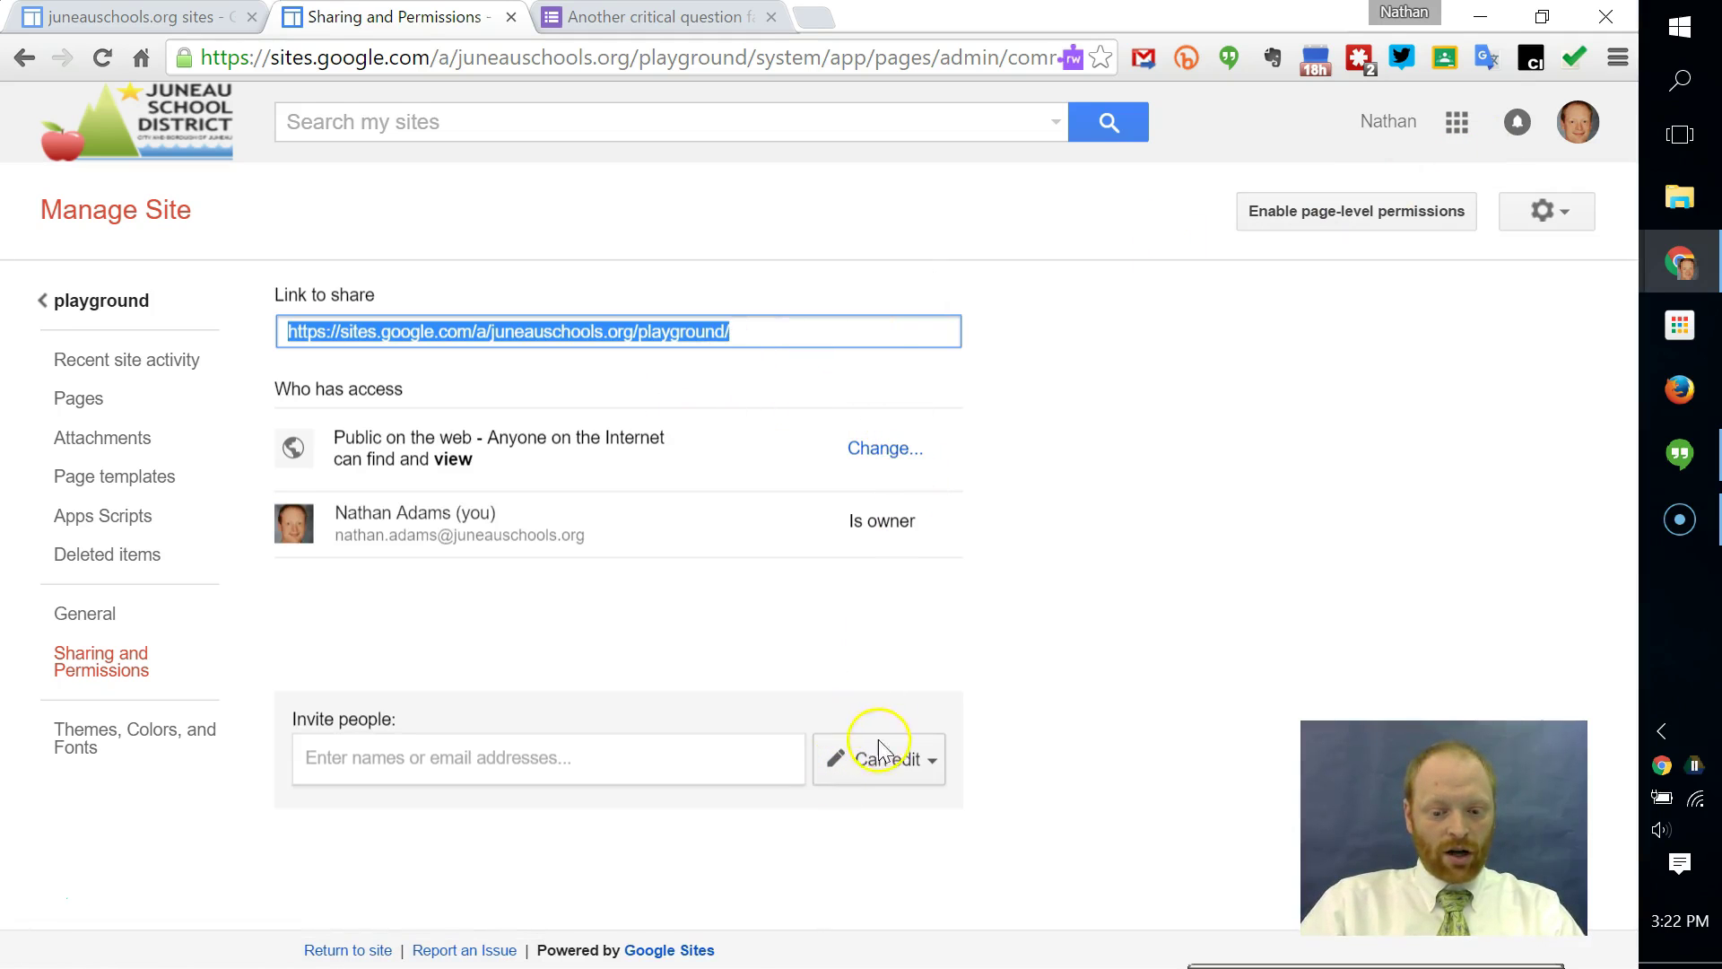
{"action": "left_click", "coordinate": [870, 450]}
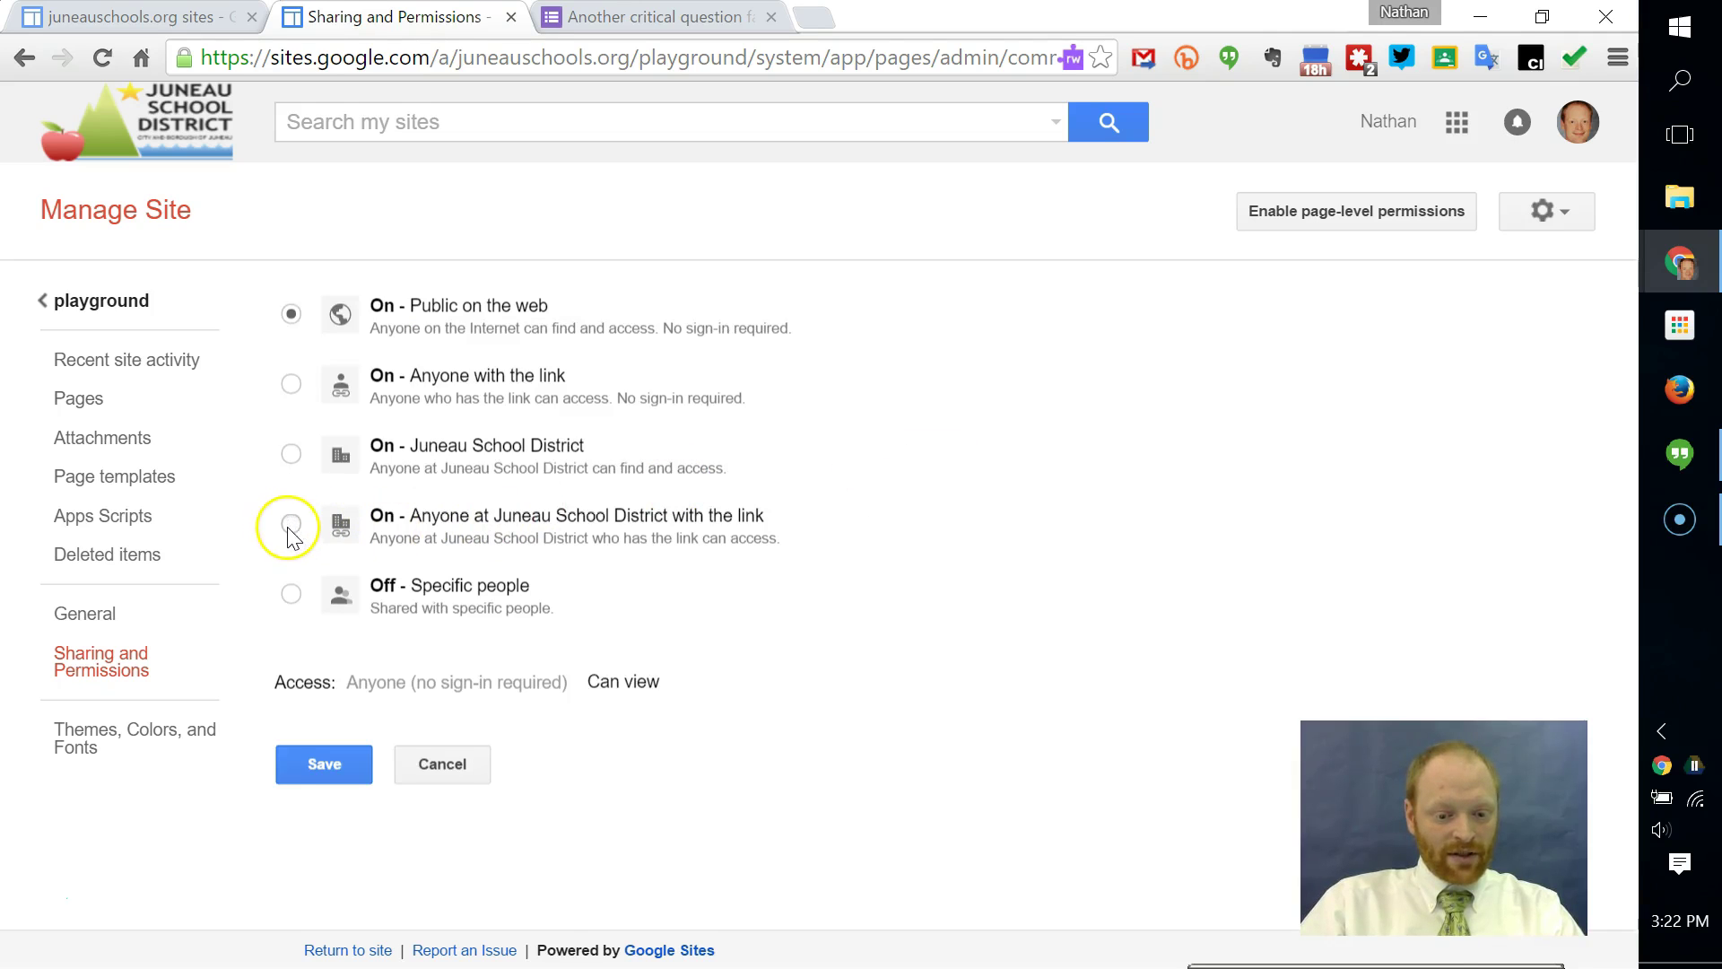
{"action": "left_click", "coordinate": [291, 595]}
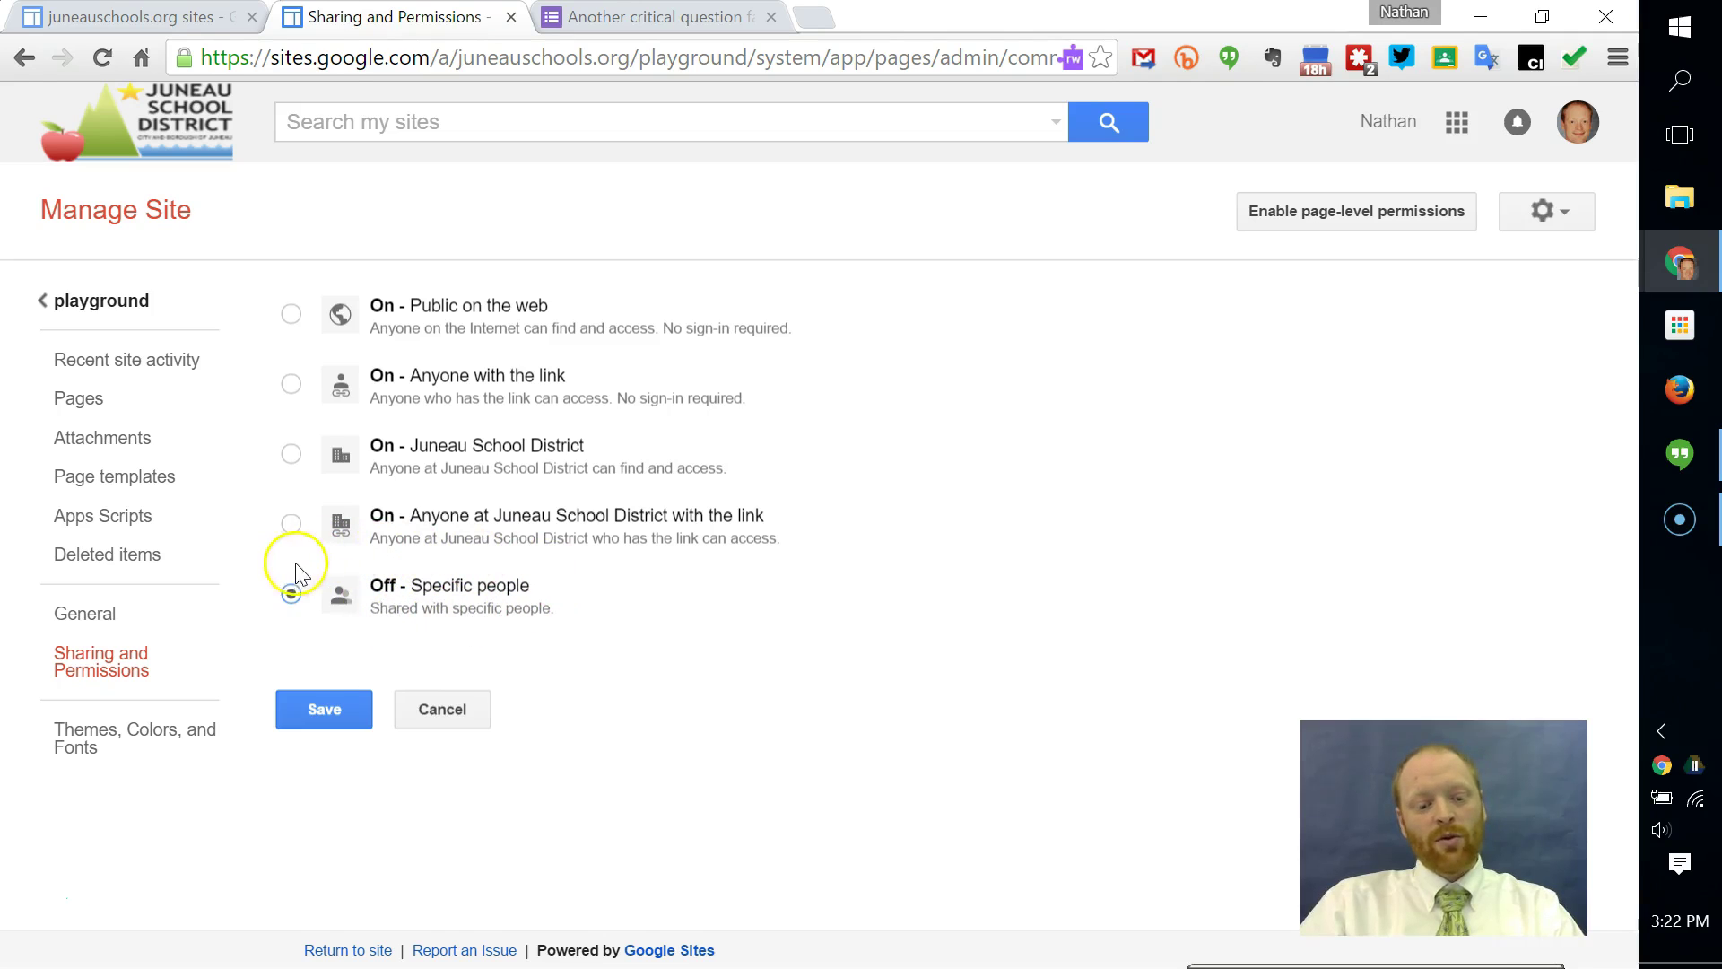
{"action": "left_click", "coordinate": [299, 715]}
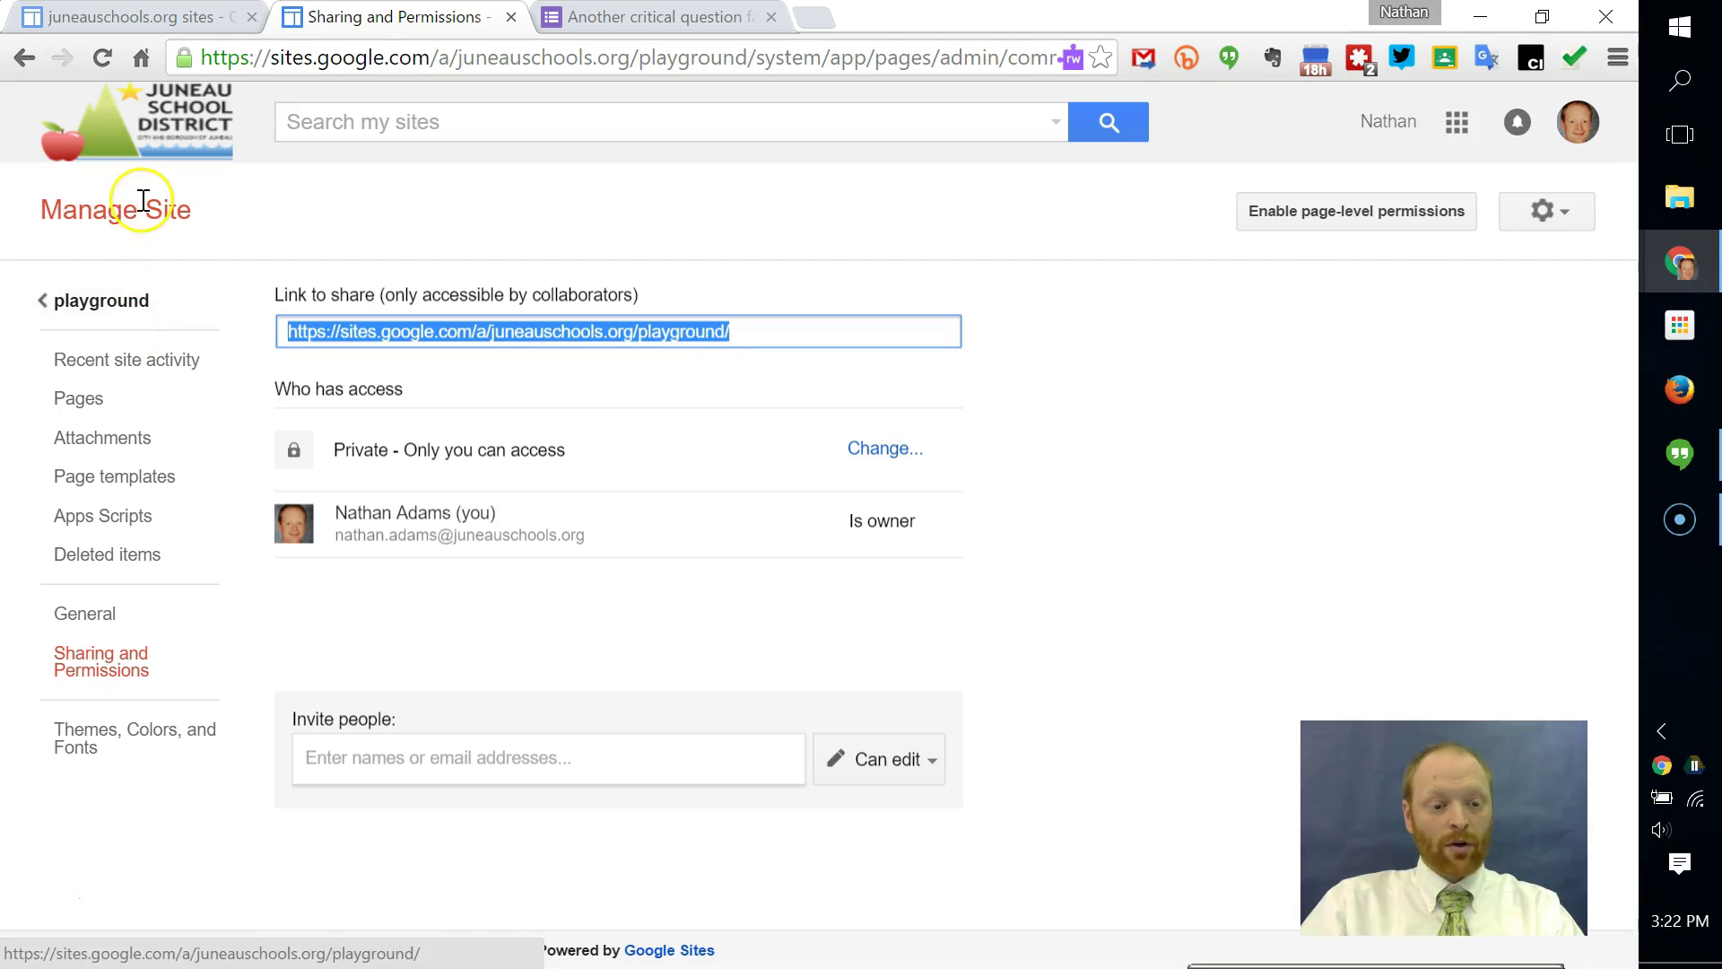
Return to the playground site, reopen its Sharing and Permissions settings, and turn on page-level permissions.
{"action": "left_click", "coordinate": [90, 298]}
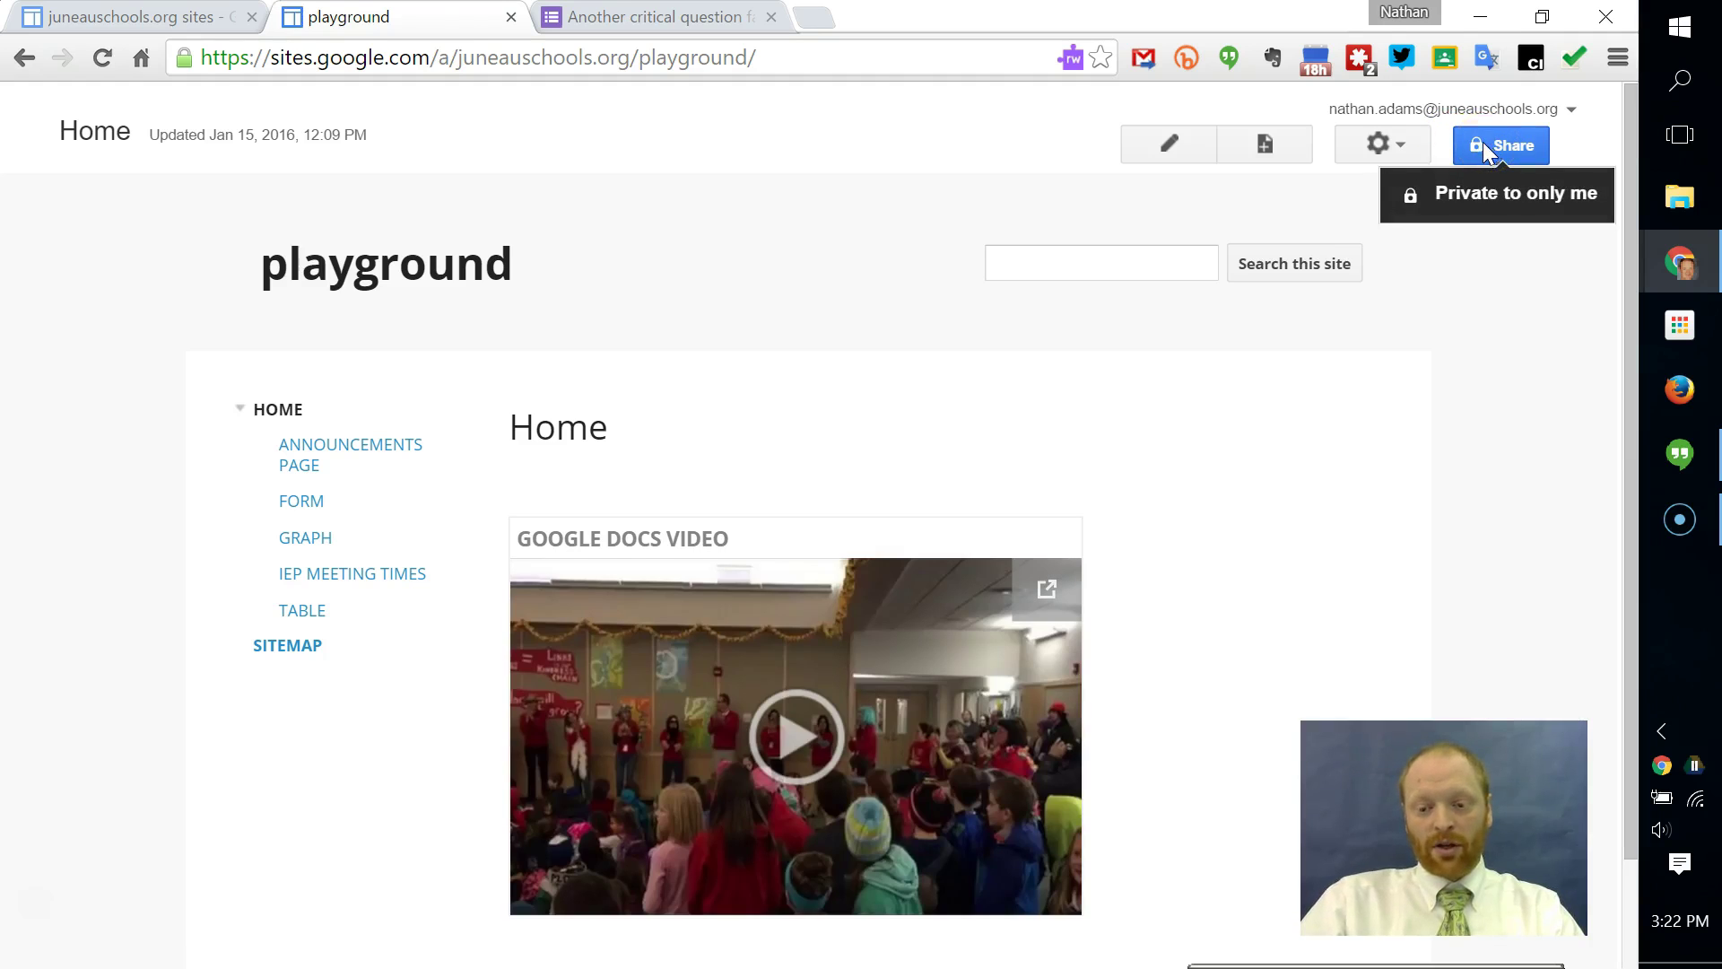
{"action": "left_click", "coordinate": [1411, 145]}
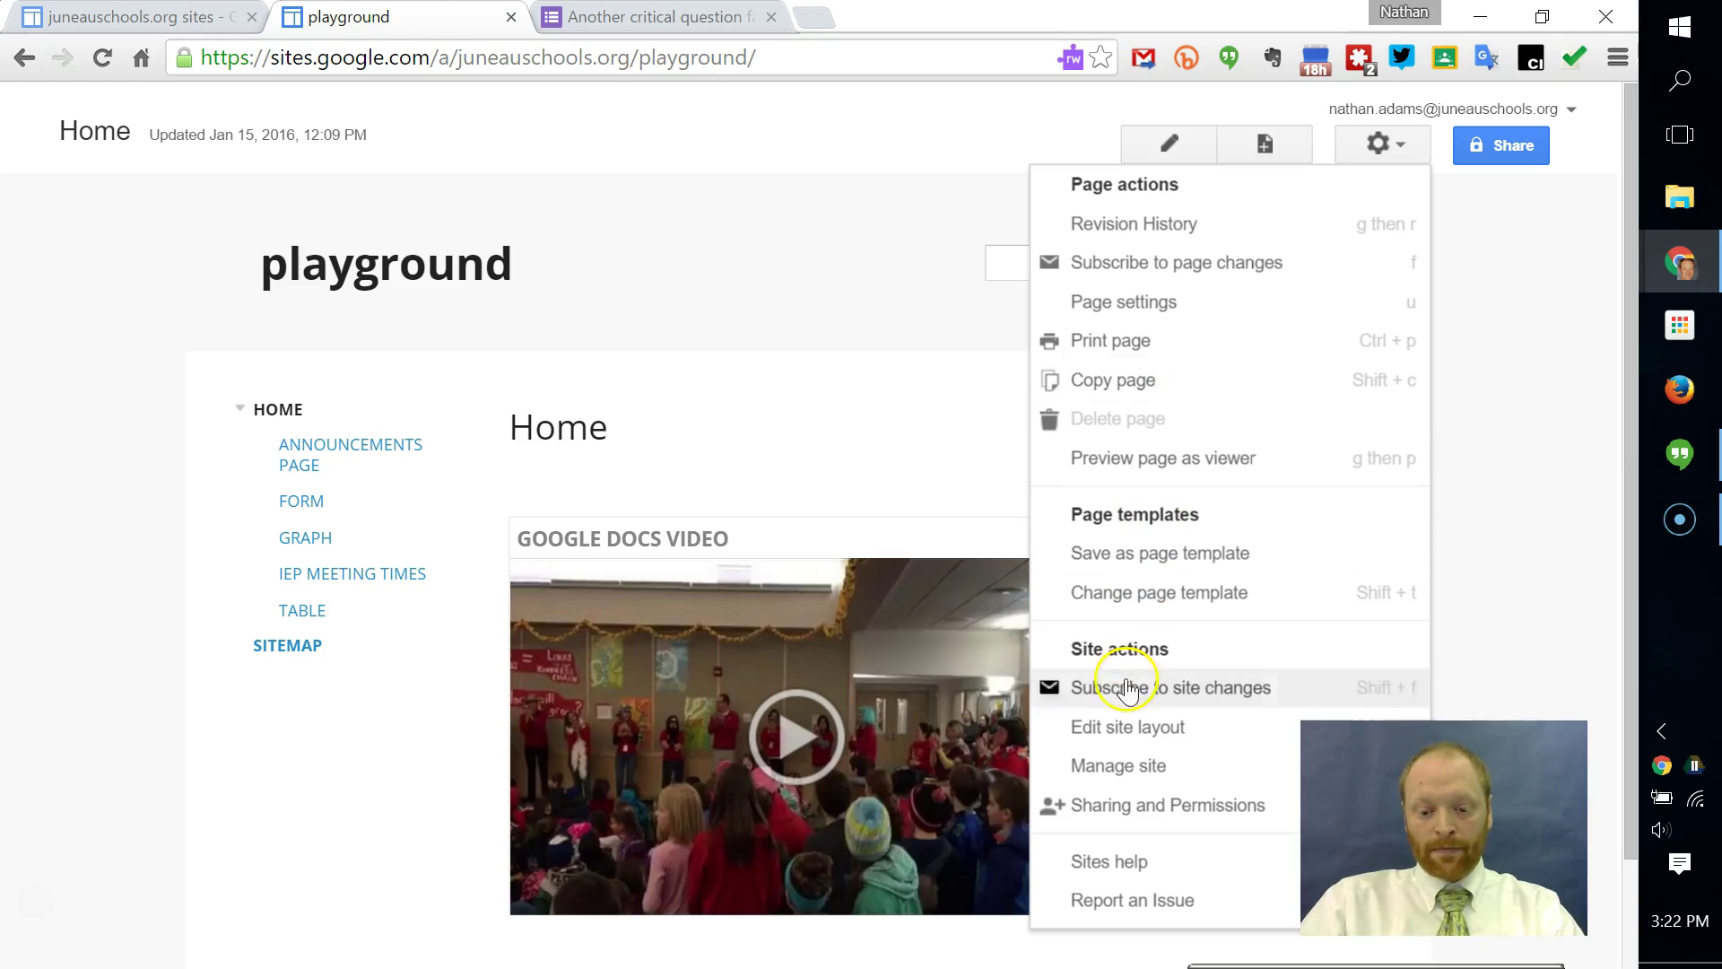
{"action": "left_click", "coordinate": [1126, 808]}
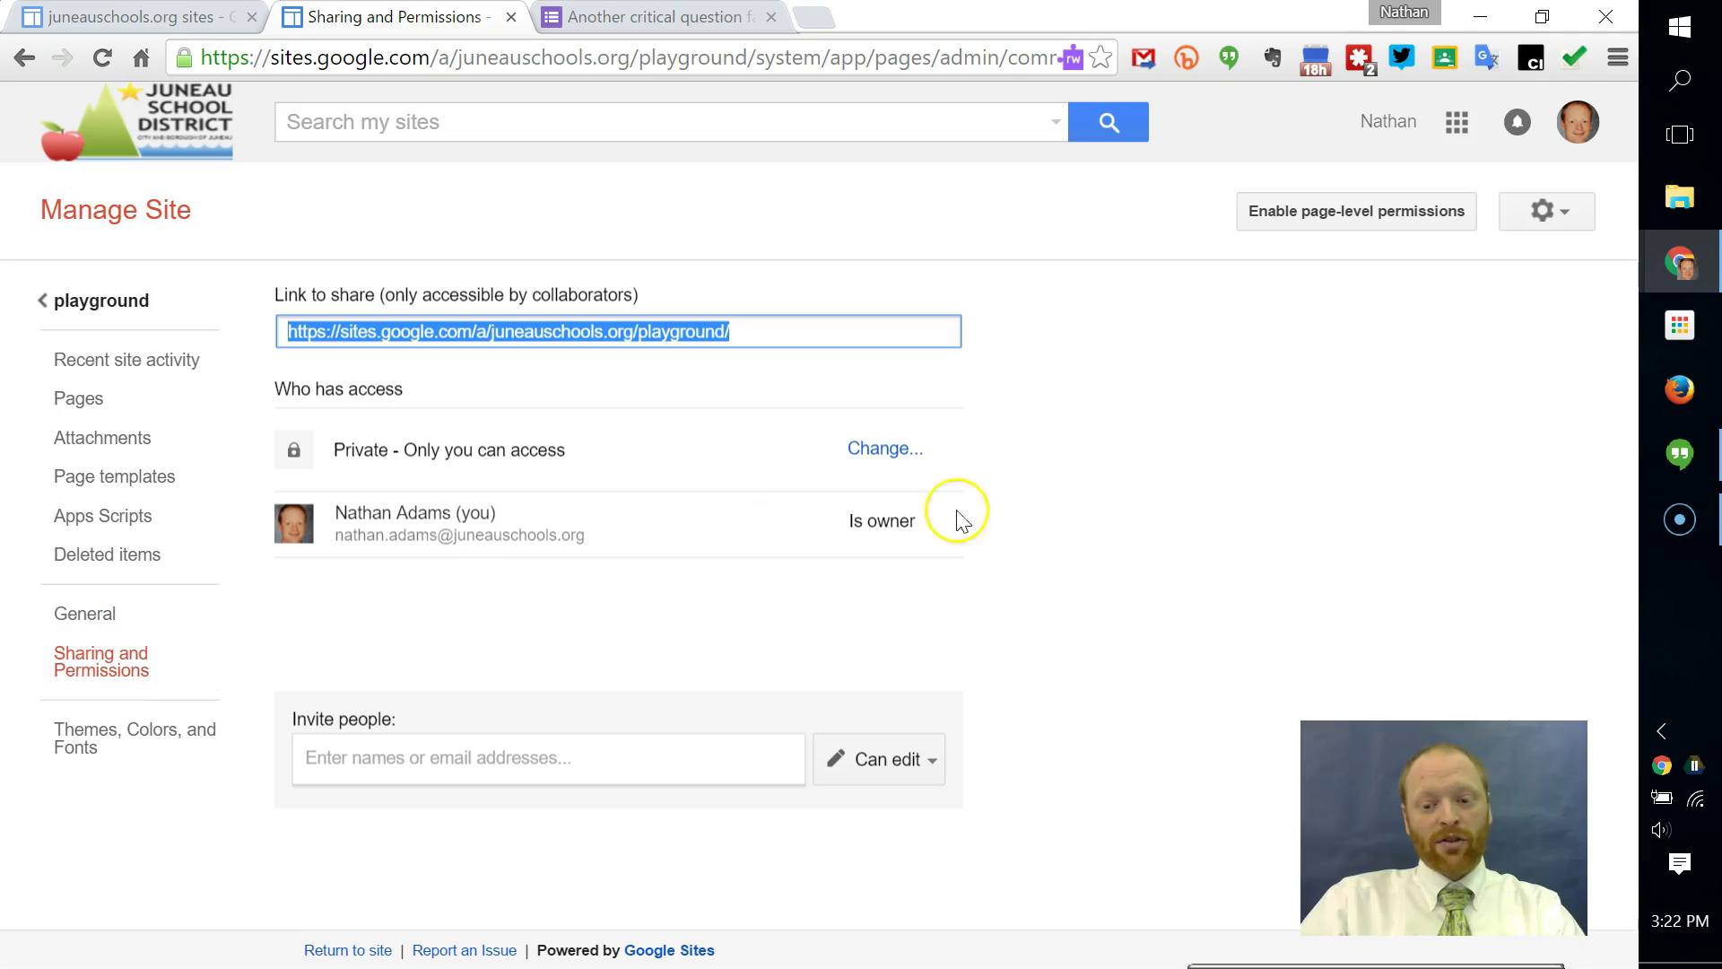
{"action": "left_click", "coordinate": [1357, 226]}
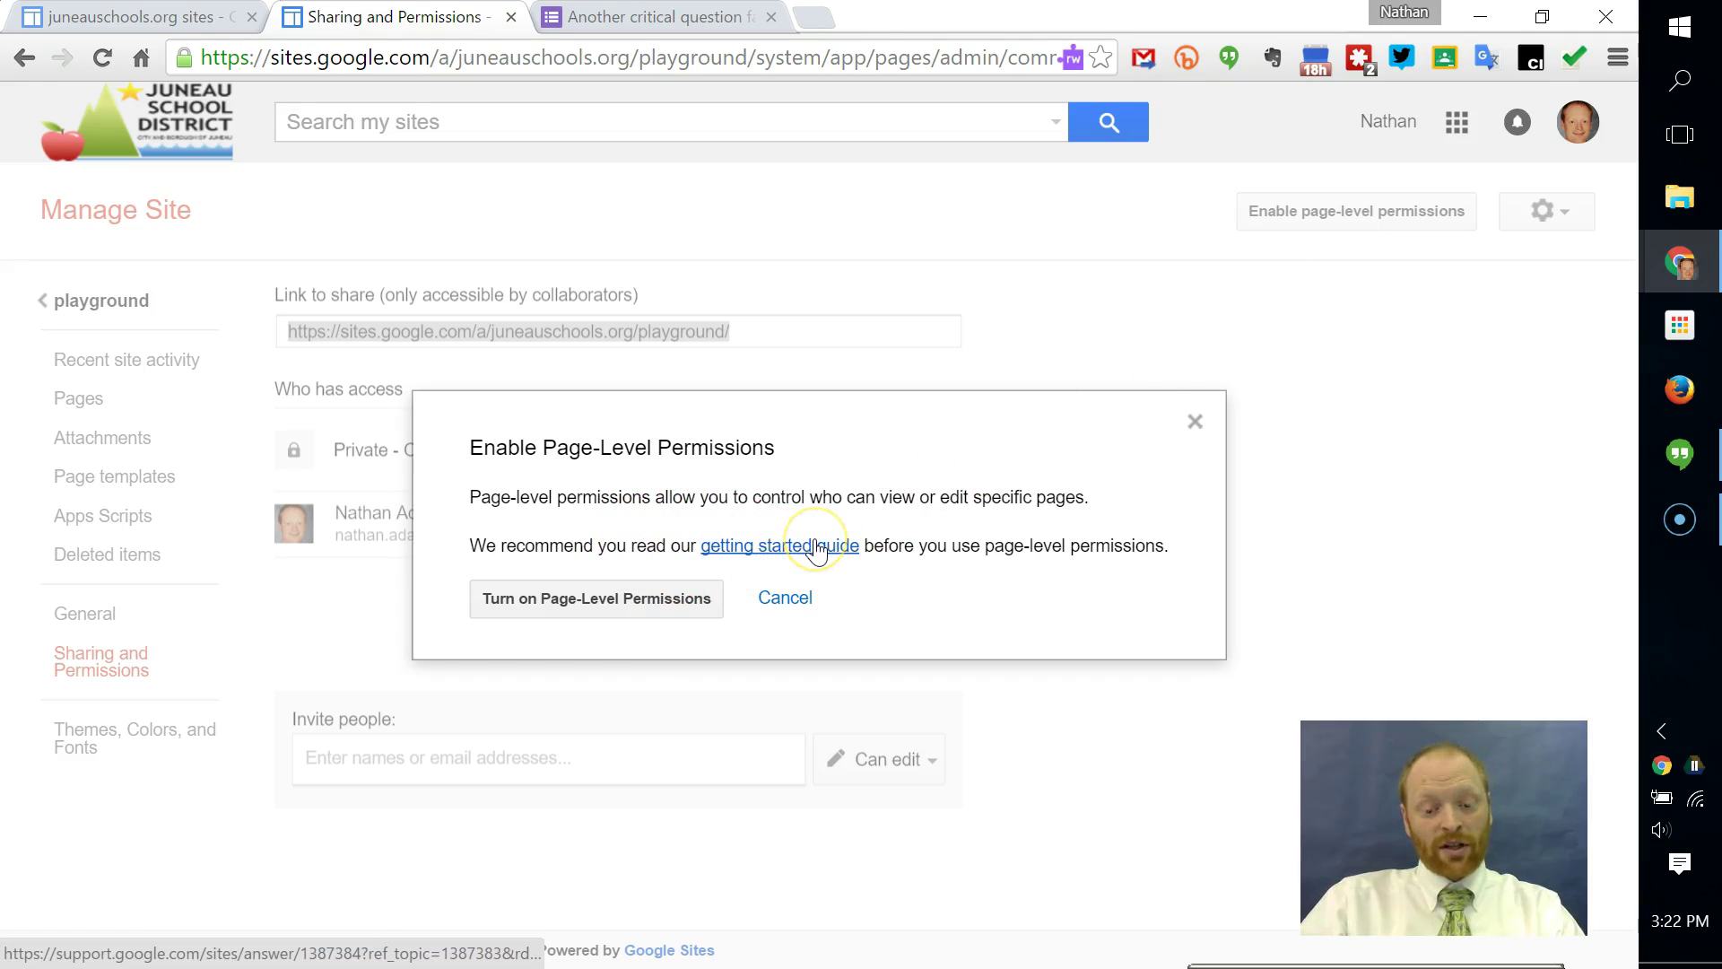
{"action": "left_click", "coordinate": [680, 598]}
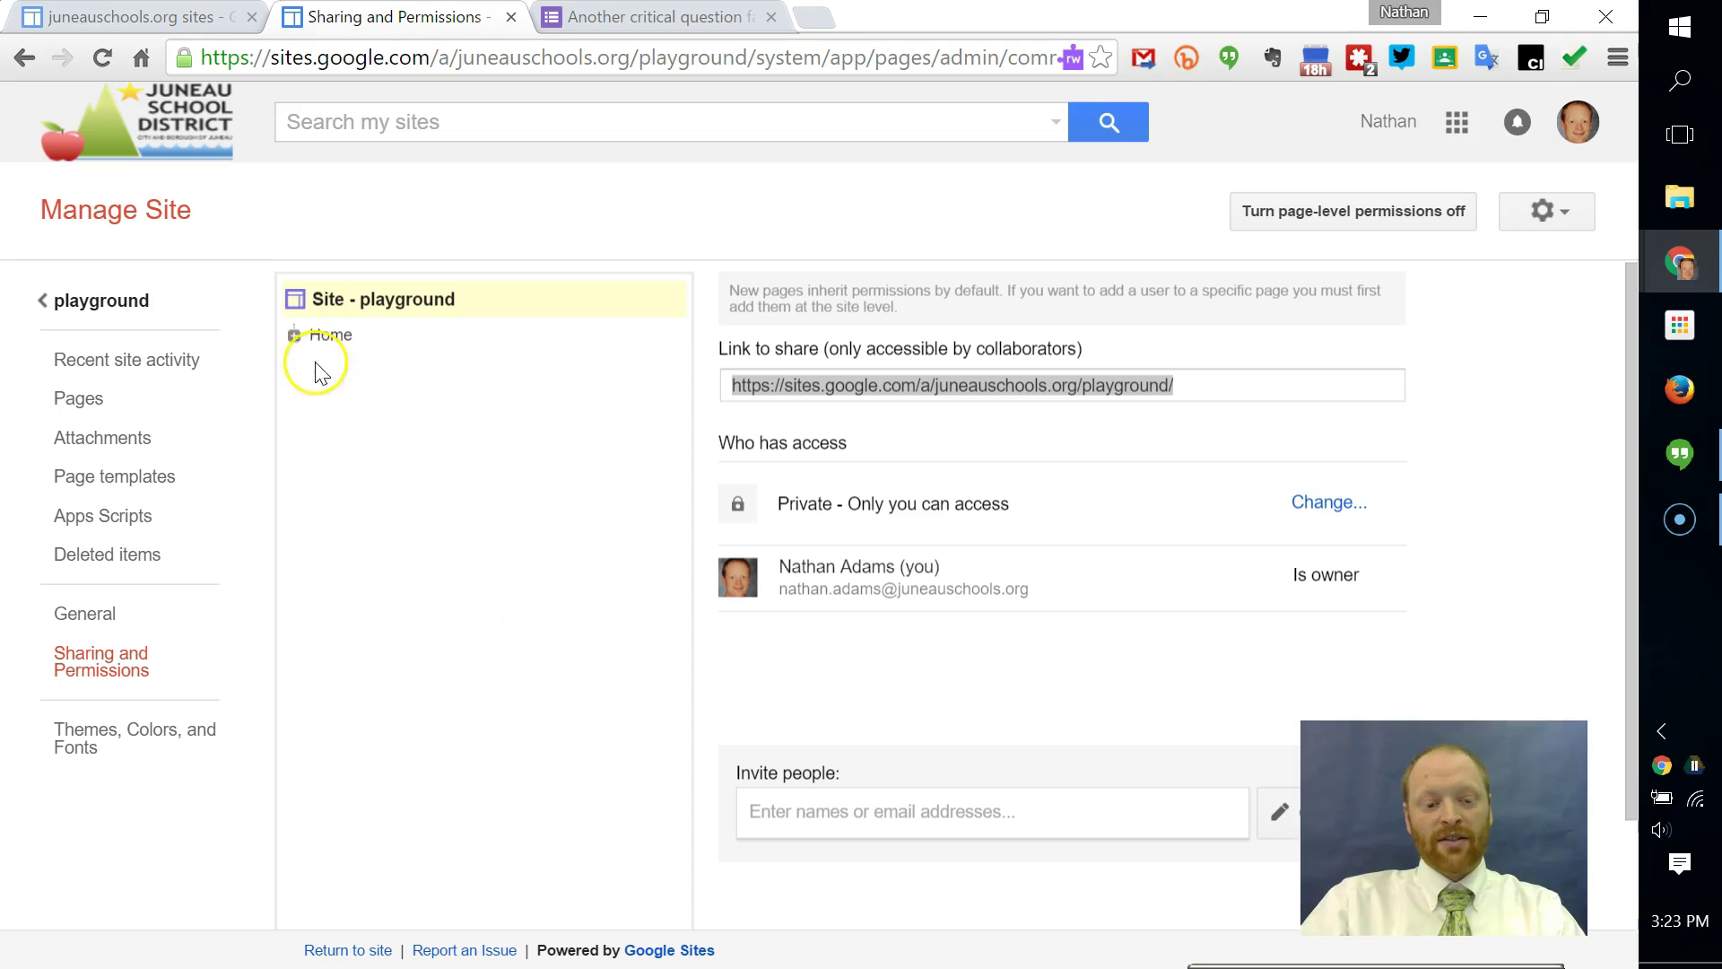
Expand the Home page's subpages and examine the permissions of the Home, Form and Graph pages.
{"action": "left_click", "coordinate": [294, 336]}
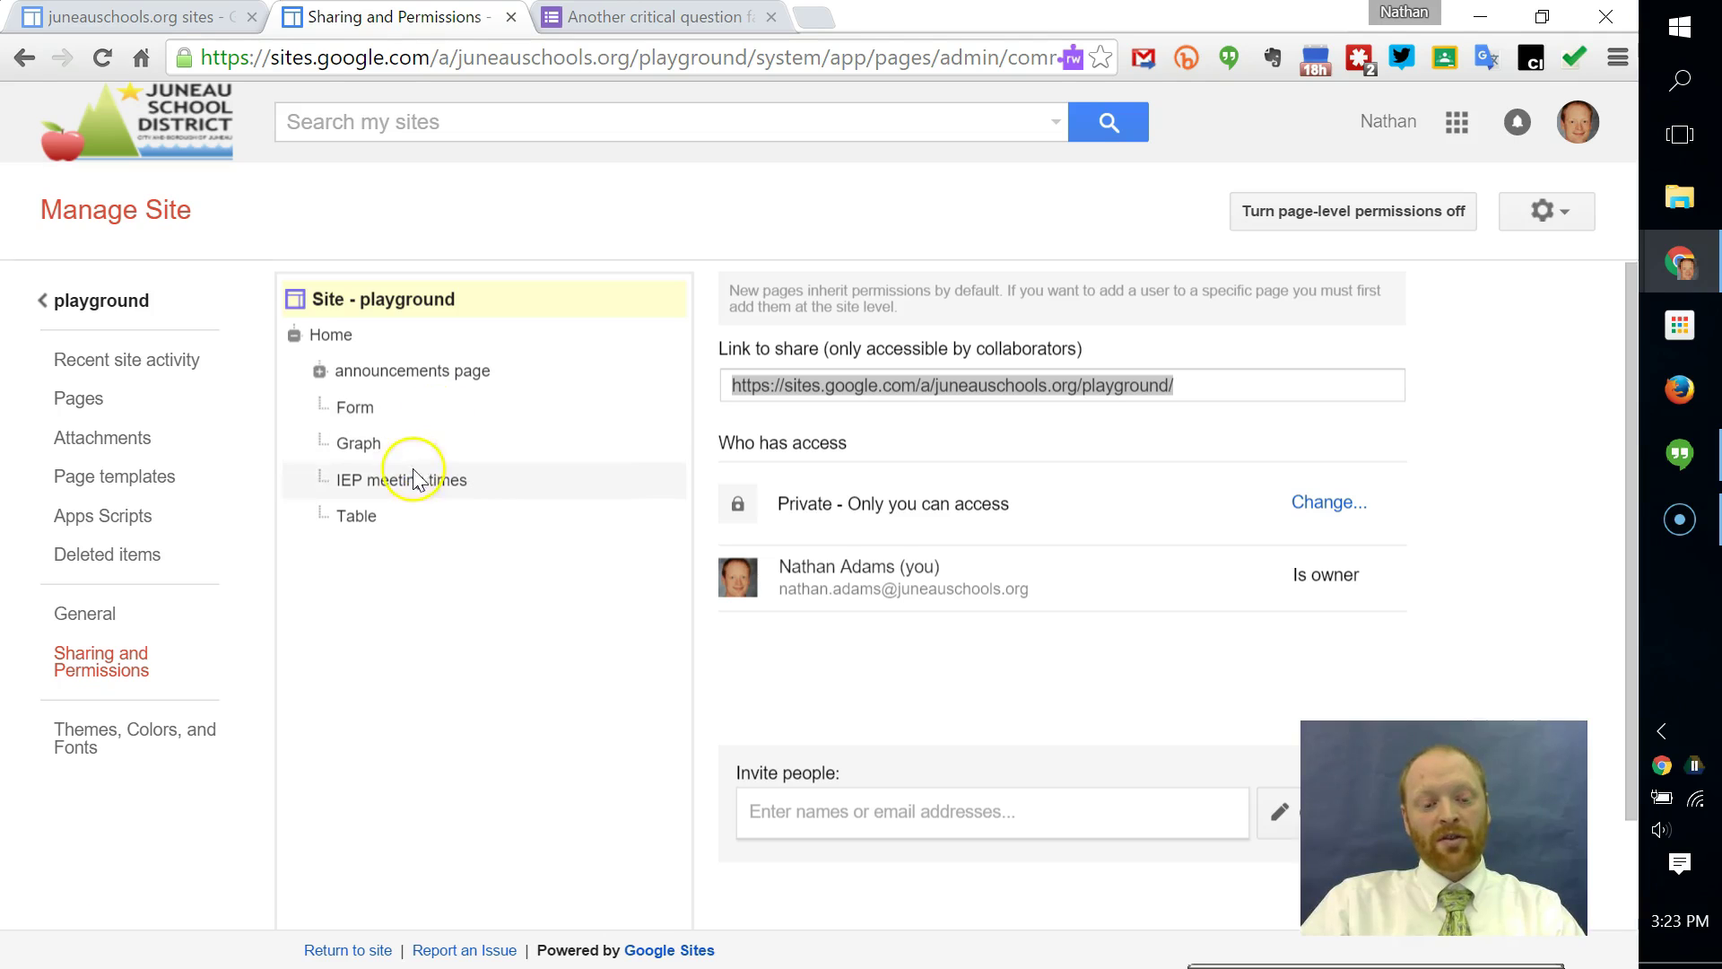
{"action": "left_click", "coordinate": [325, 343]}
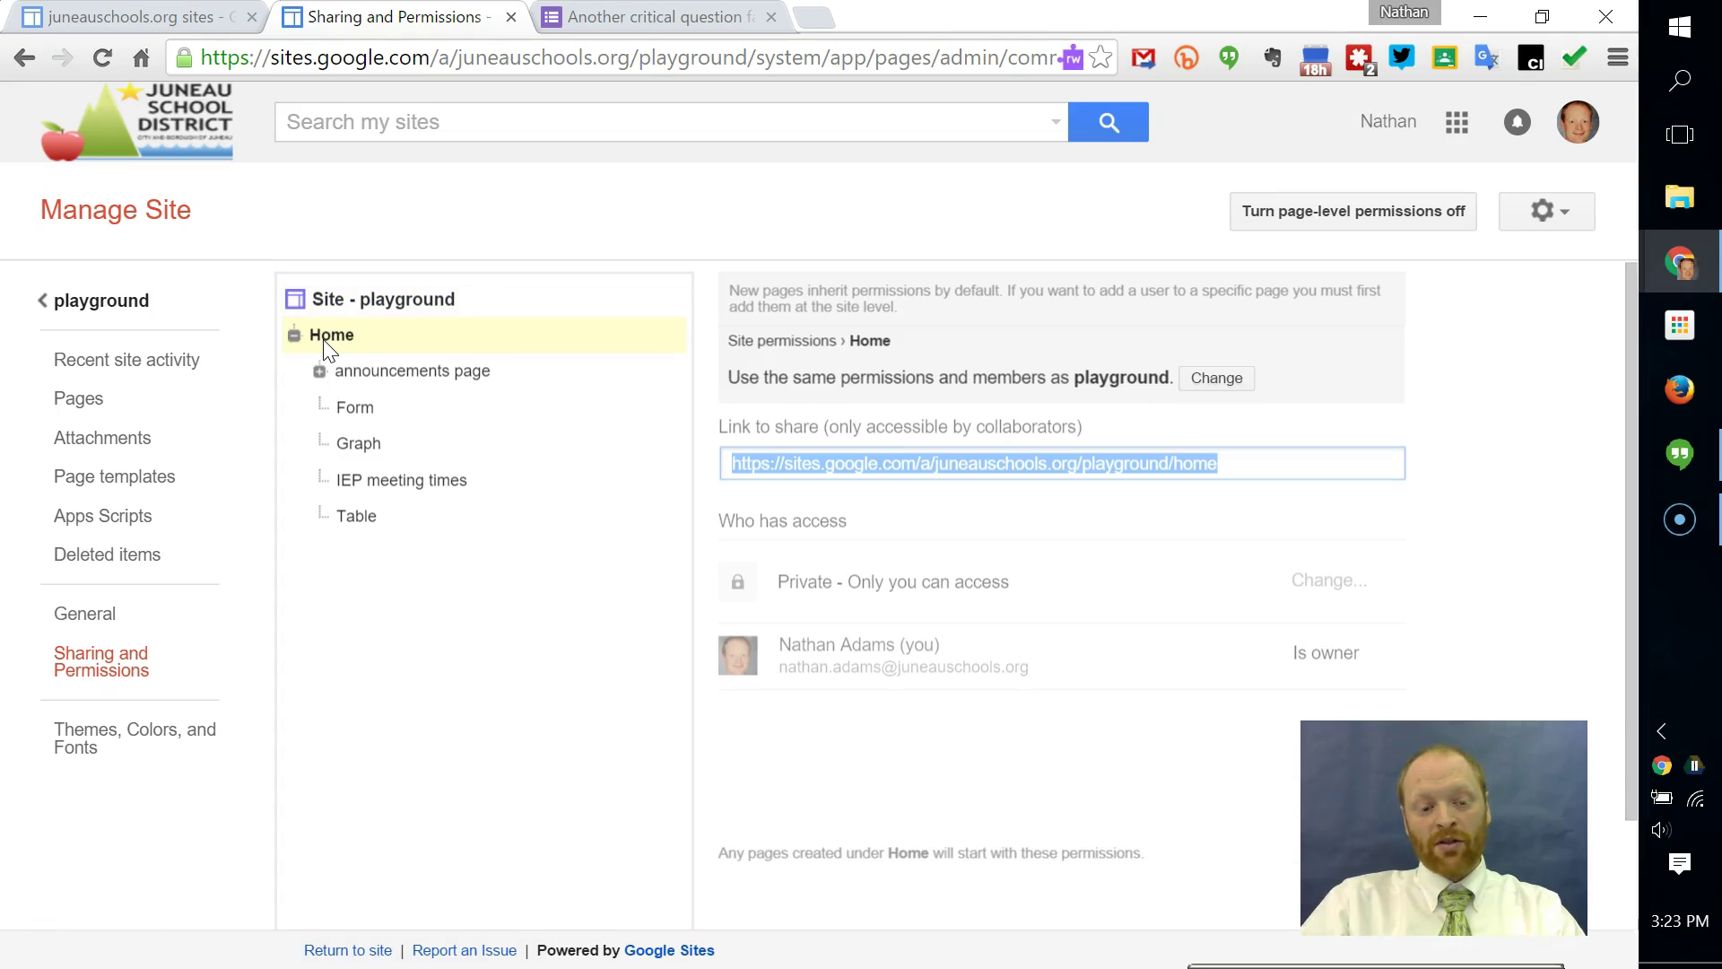
{"action": "left_click", "coordinate": [378, 414]}
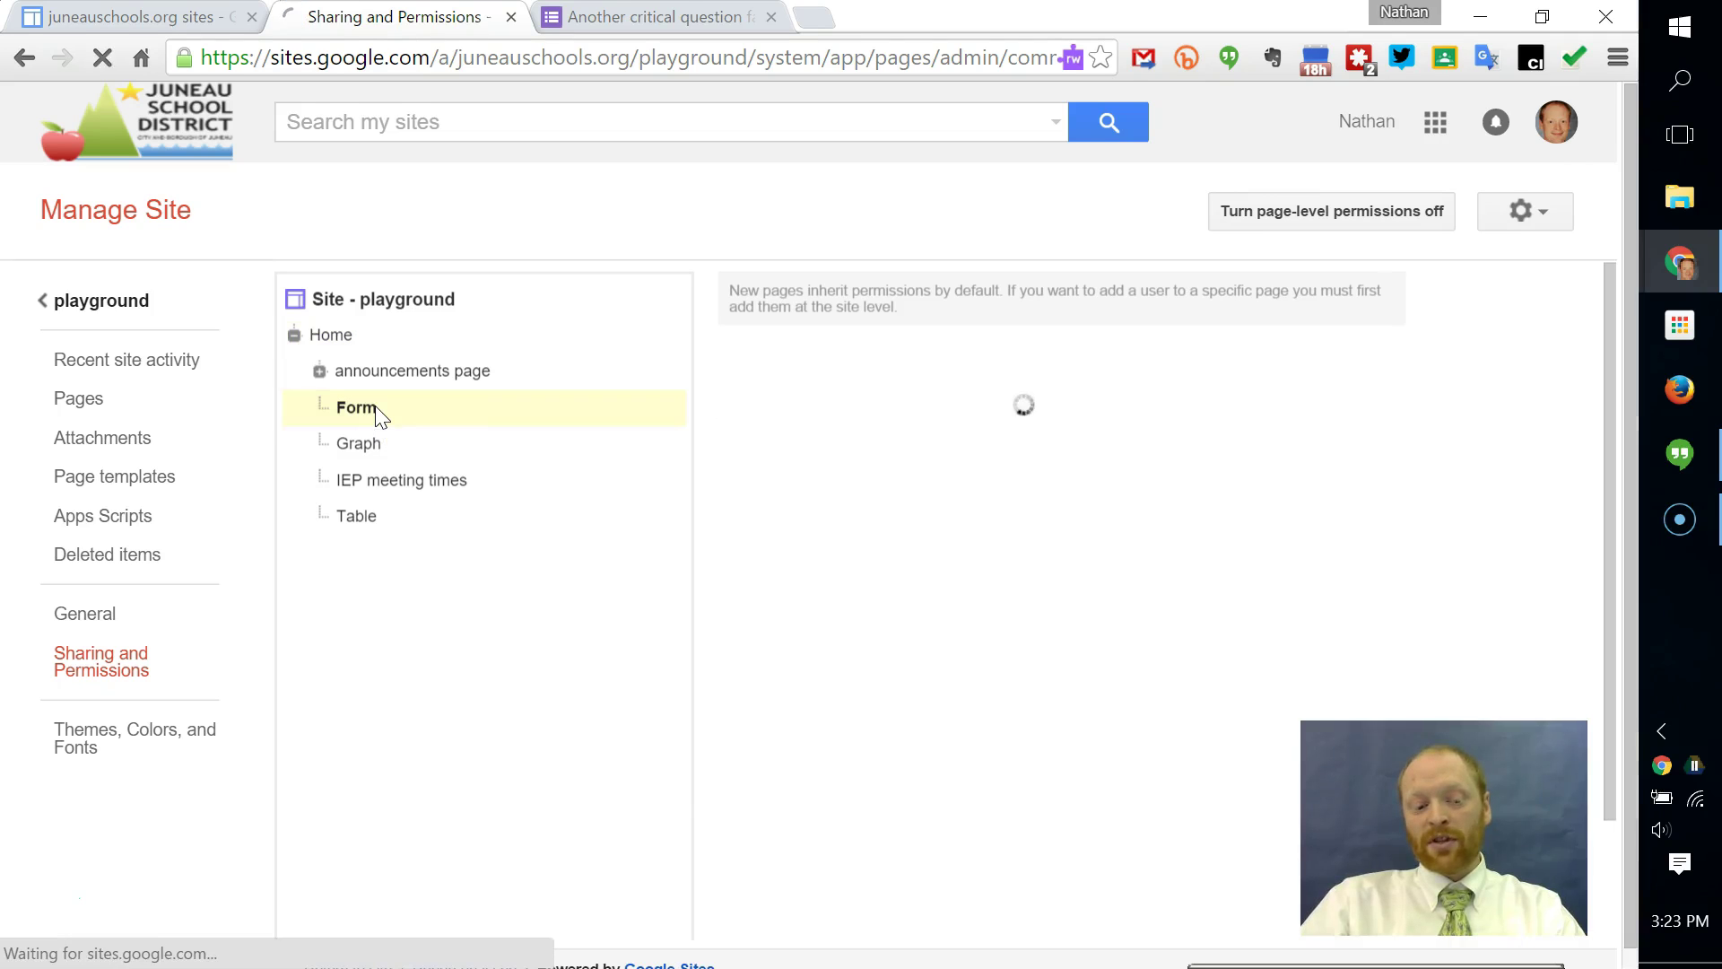
{"action": "left_click", "coordinate": [408, 452]}
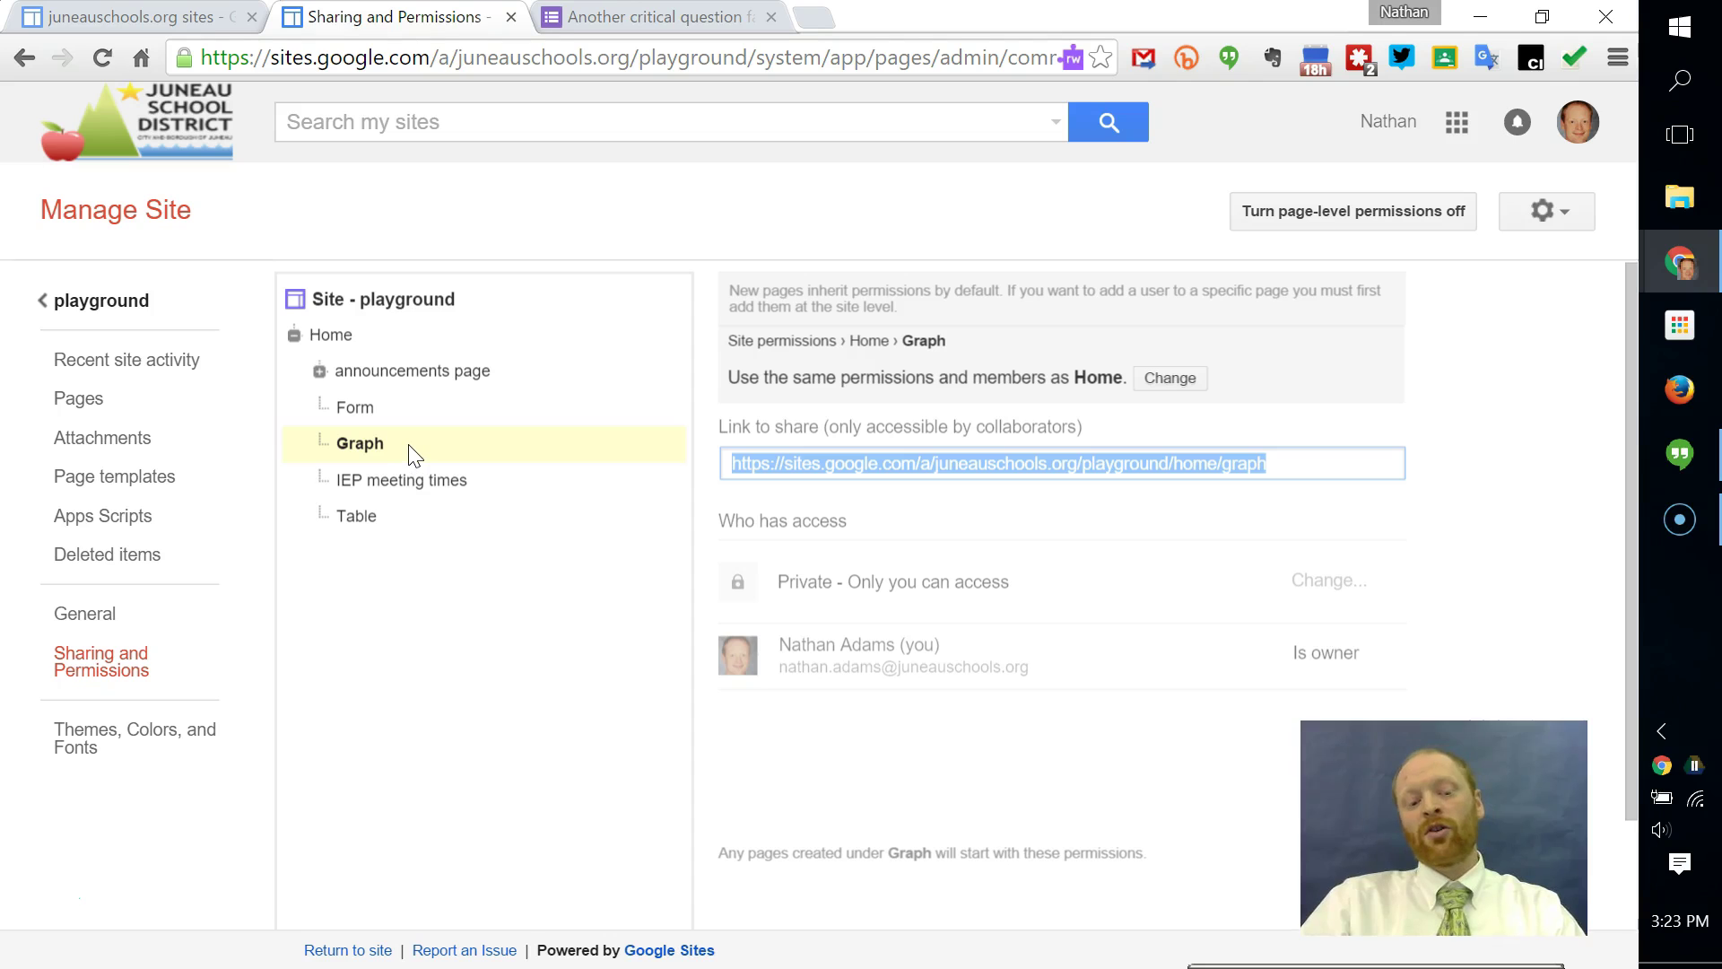
{"action": "left_click", "coordinate": [367, 413]}
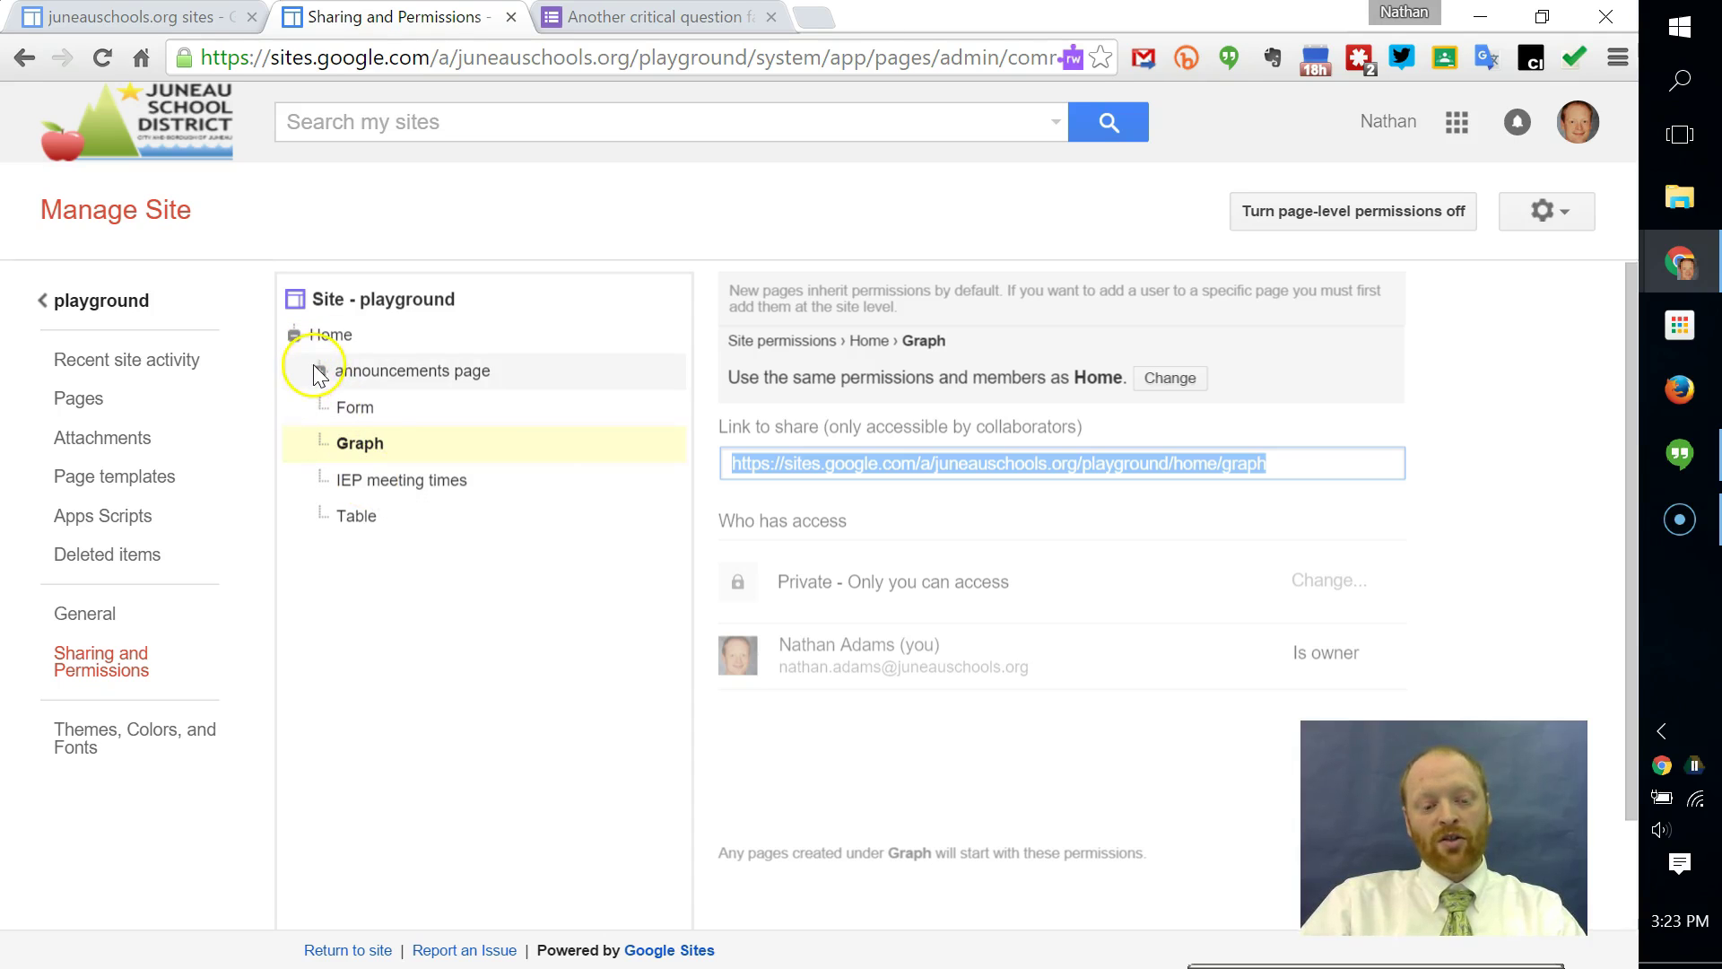
{"action": "left_click", "coordinate": [358, 411]}
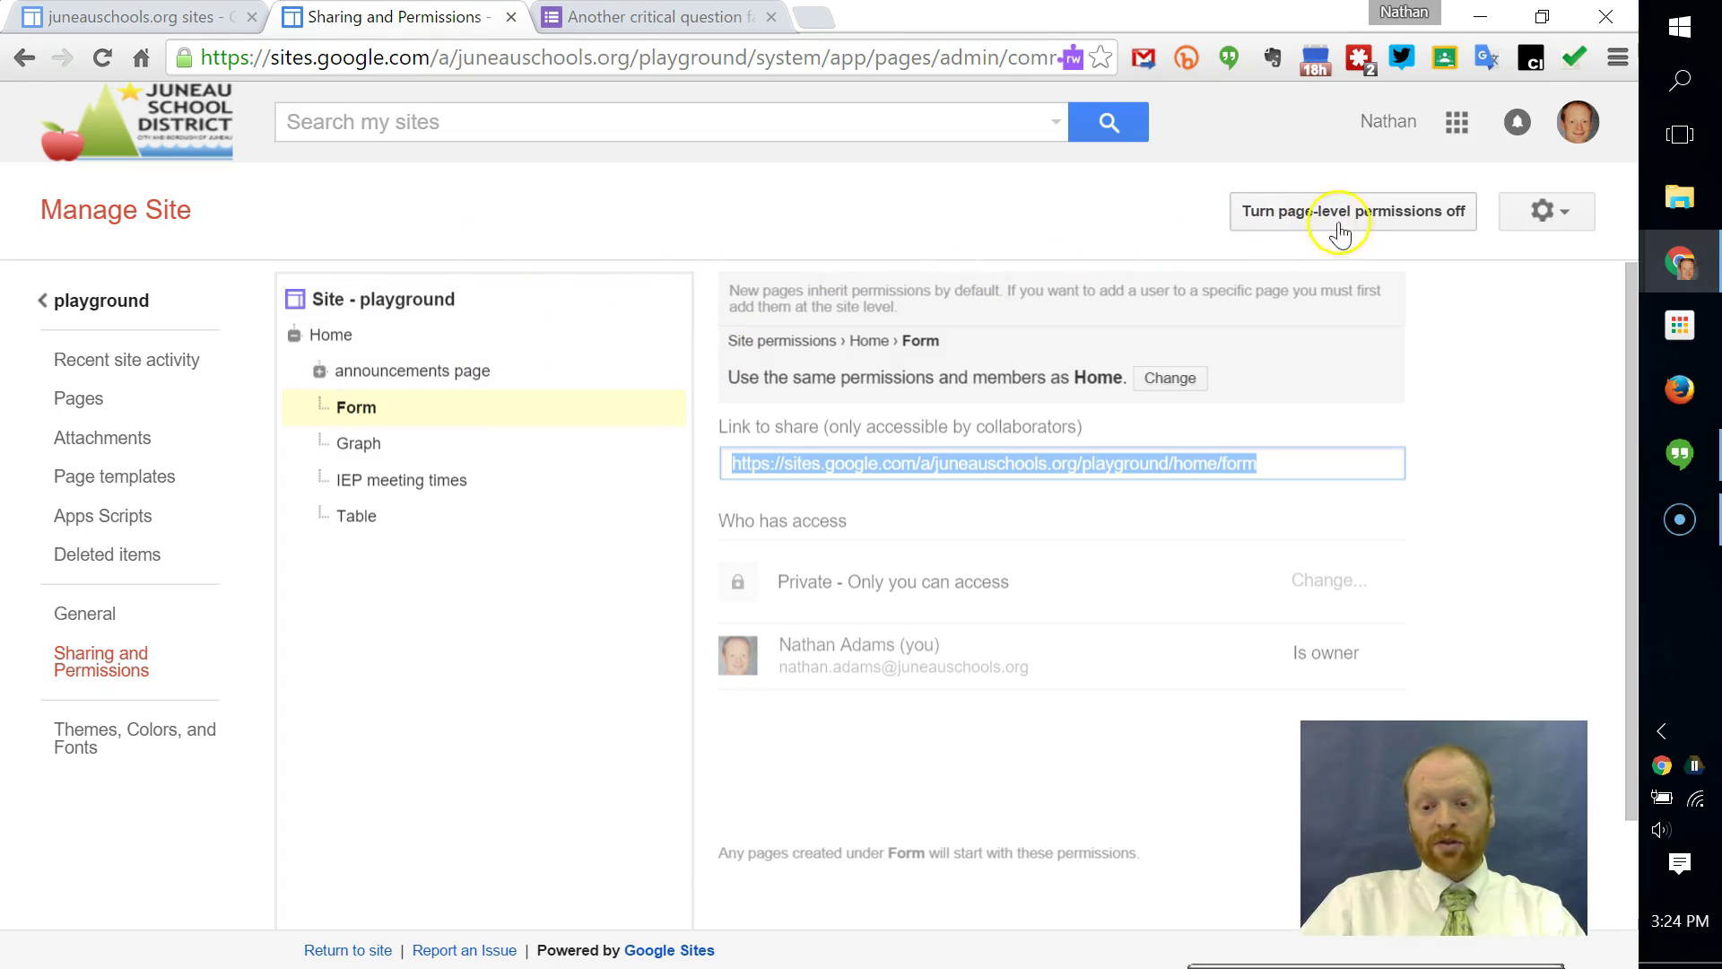
At the playground site level, switch off notifying invited people and add the first colleague to the invitation.
{"action": "left_click", "coordinate": [345, 305]}
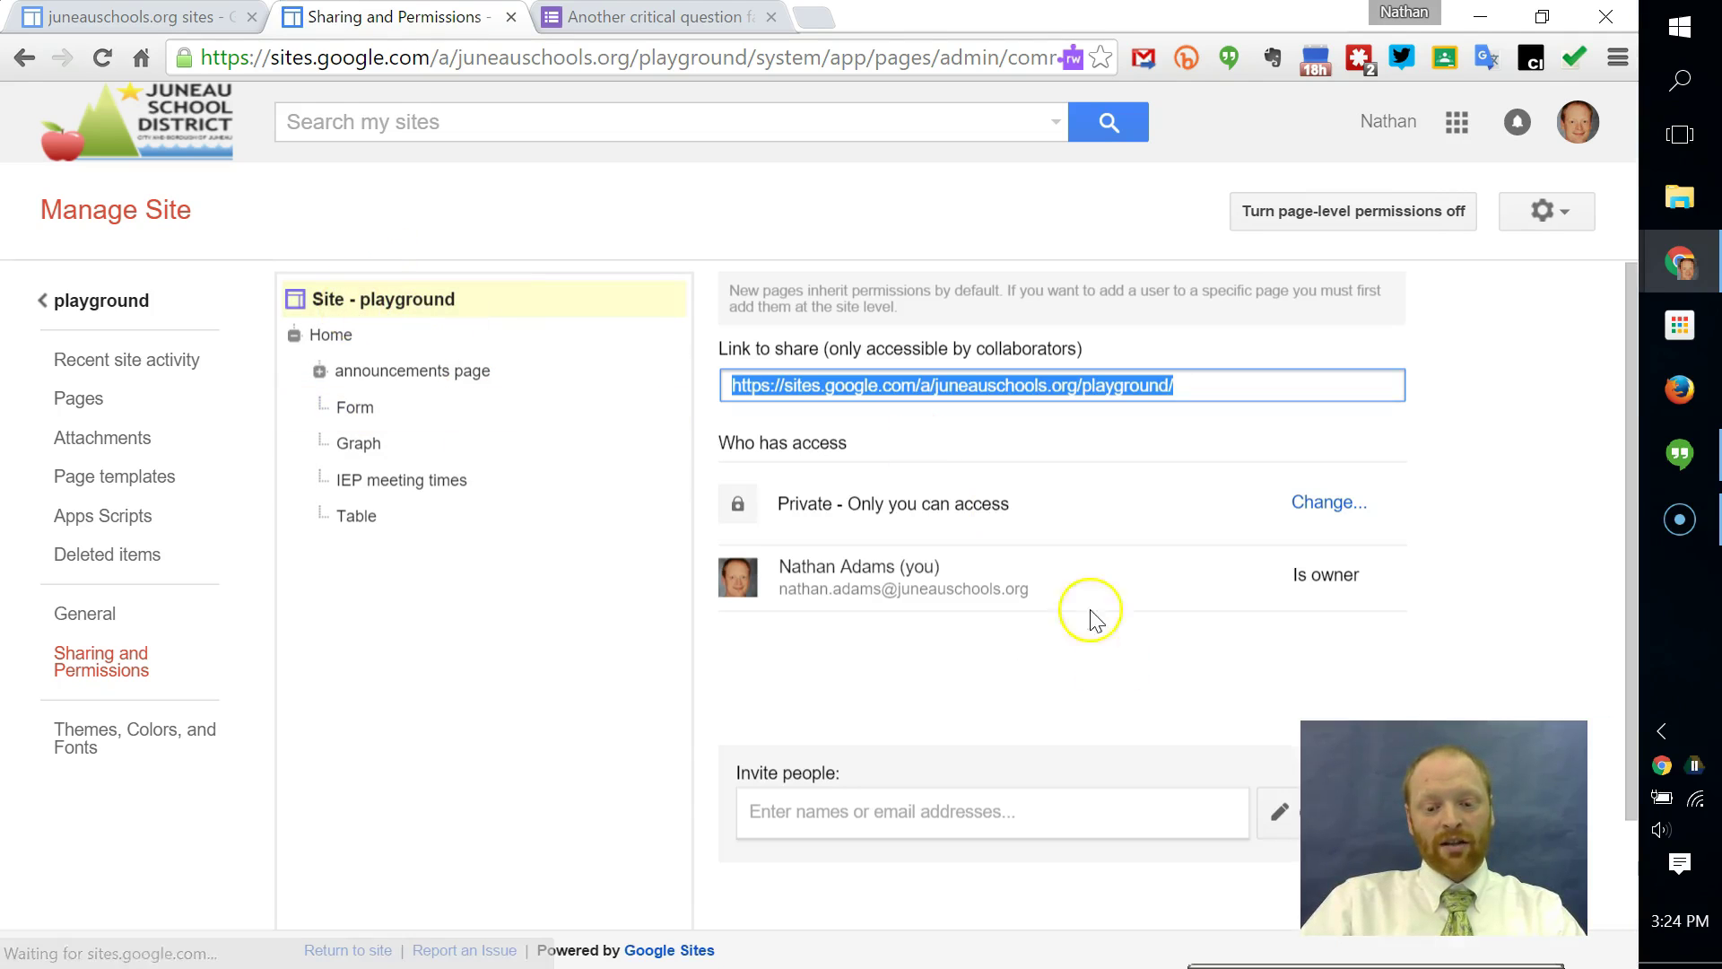
{"action": "left_click", "coordinate": [1002, 824]}
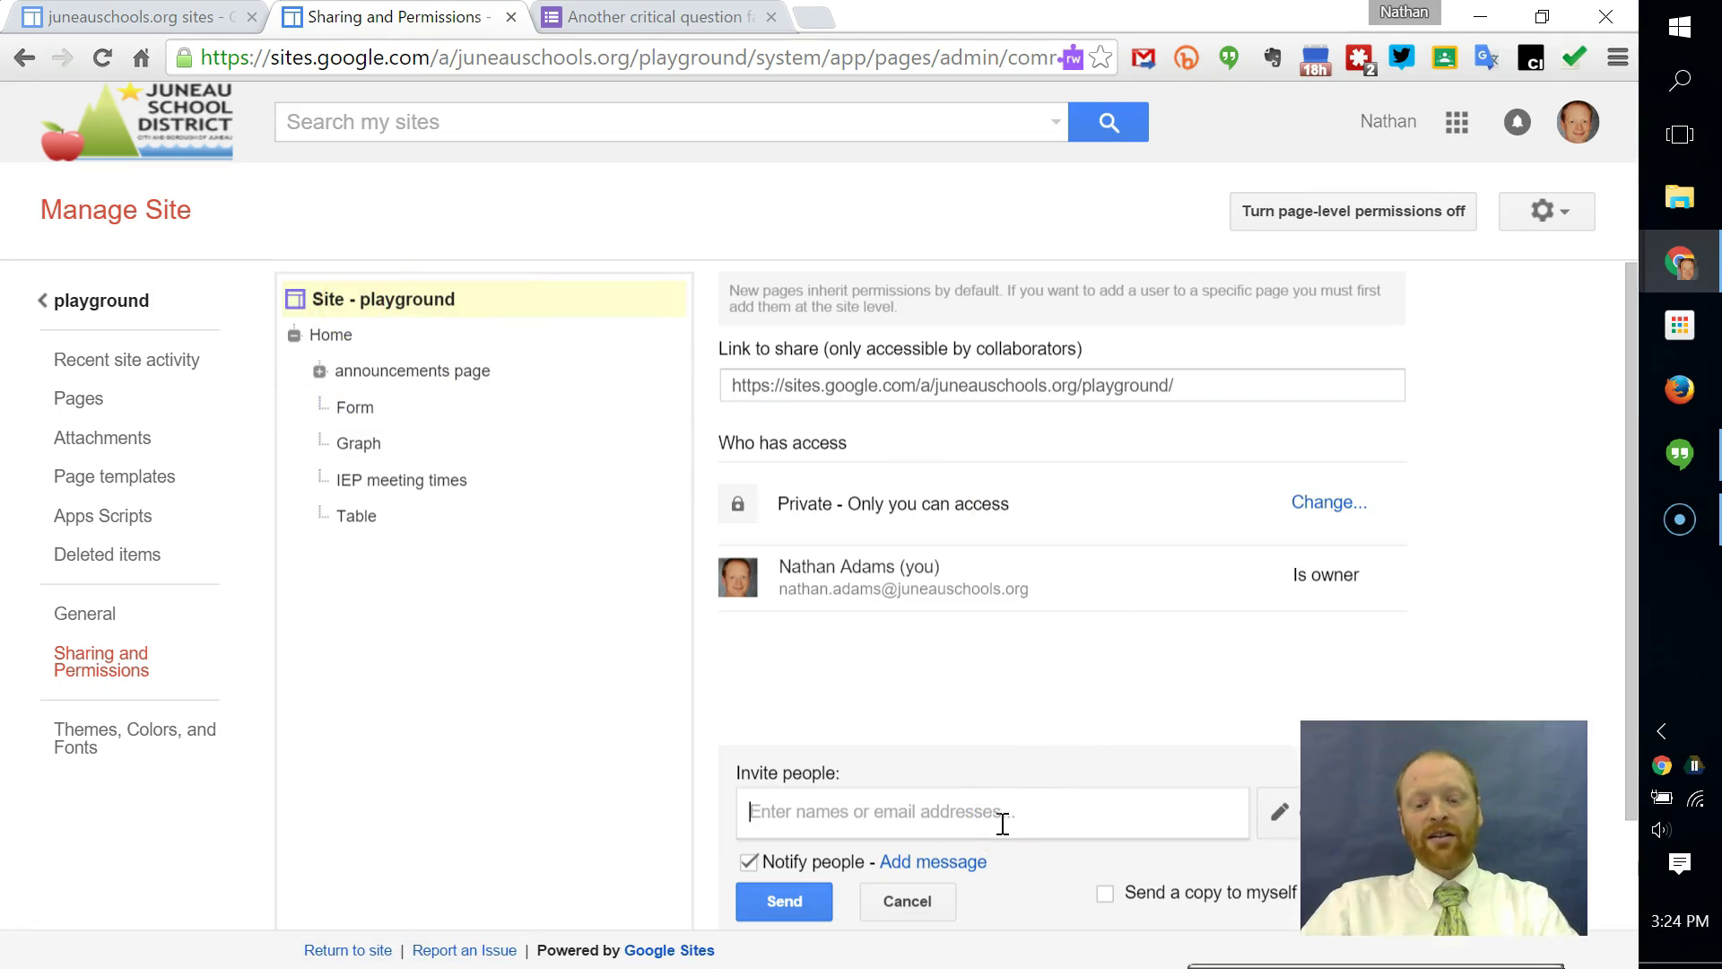
{"action": "scroll", "coordinate": [1211, 686], "scroll_direction": "down", "scroll_amount": 3}
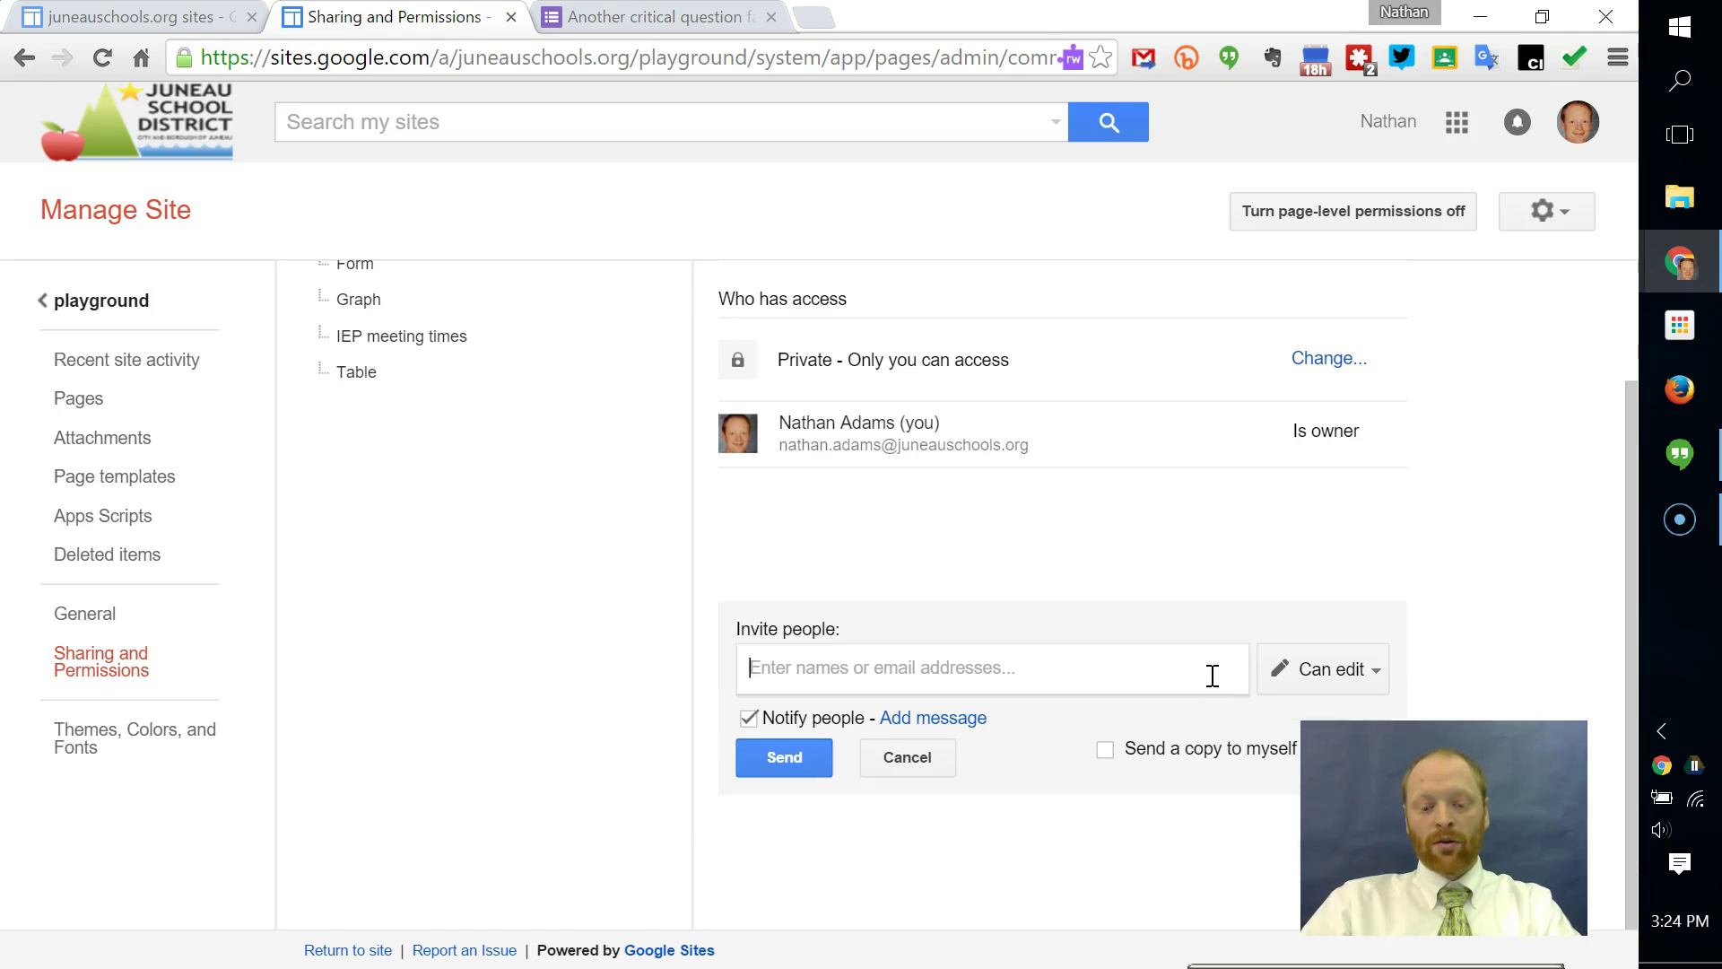
{"action": "left_click", "coordinate": [748, 719]}
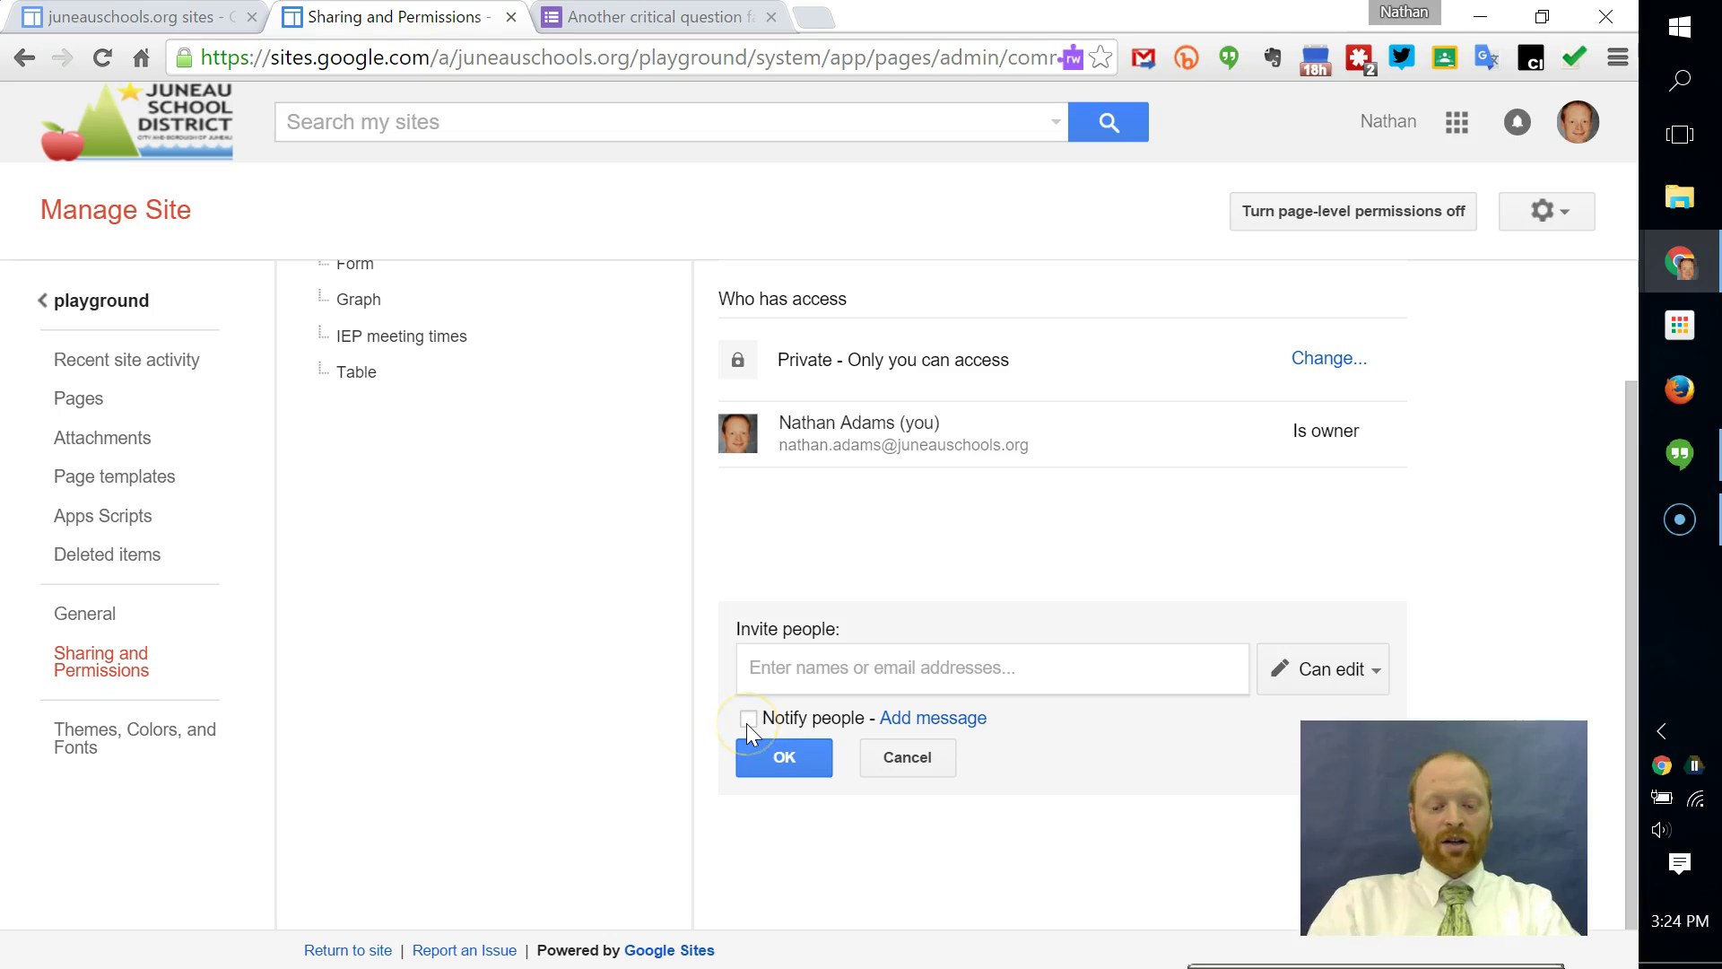
{"action": "left_click", "coordinate": [844, 666]}
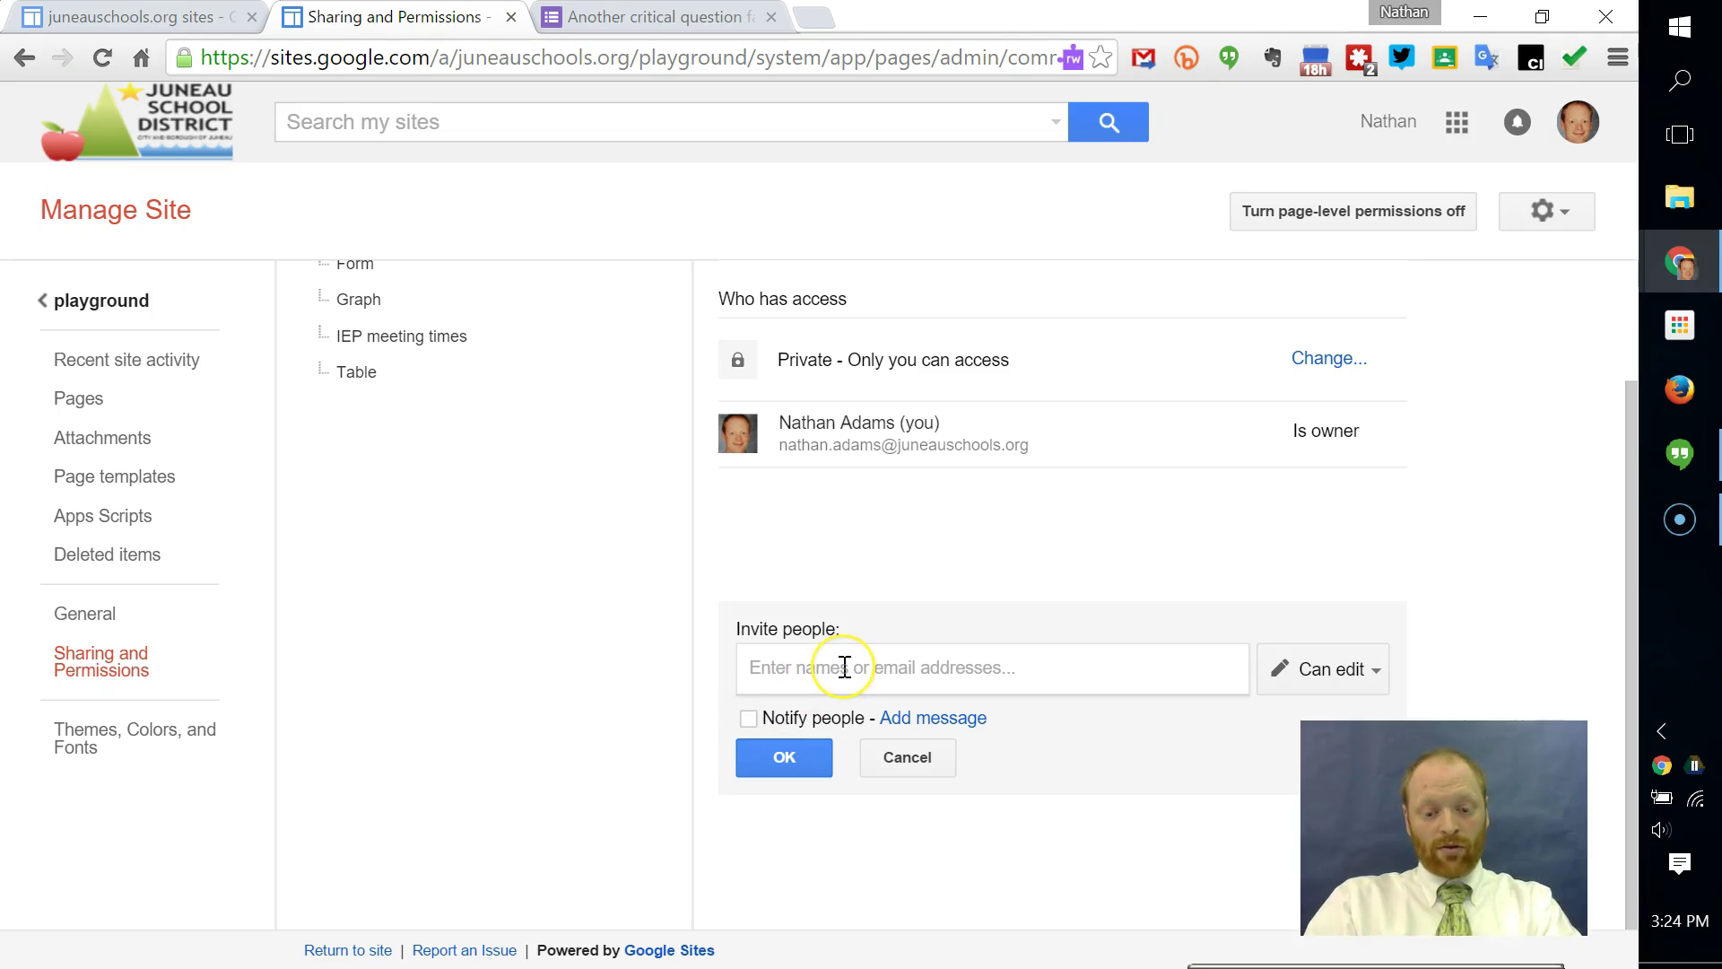
{"action": "type", "text": "Christ"}
{"action": "left_click", "coordinate": [815, 715]}
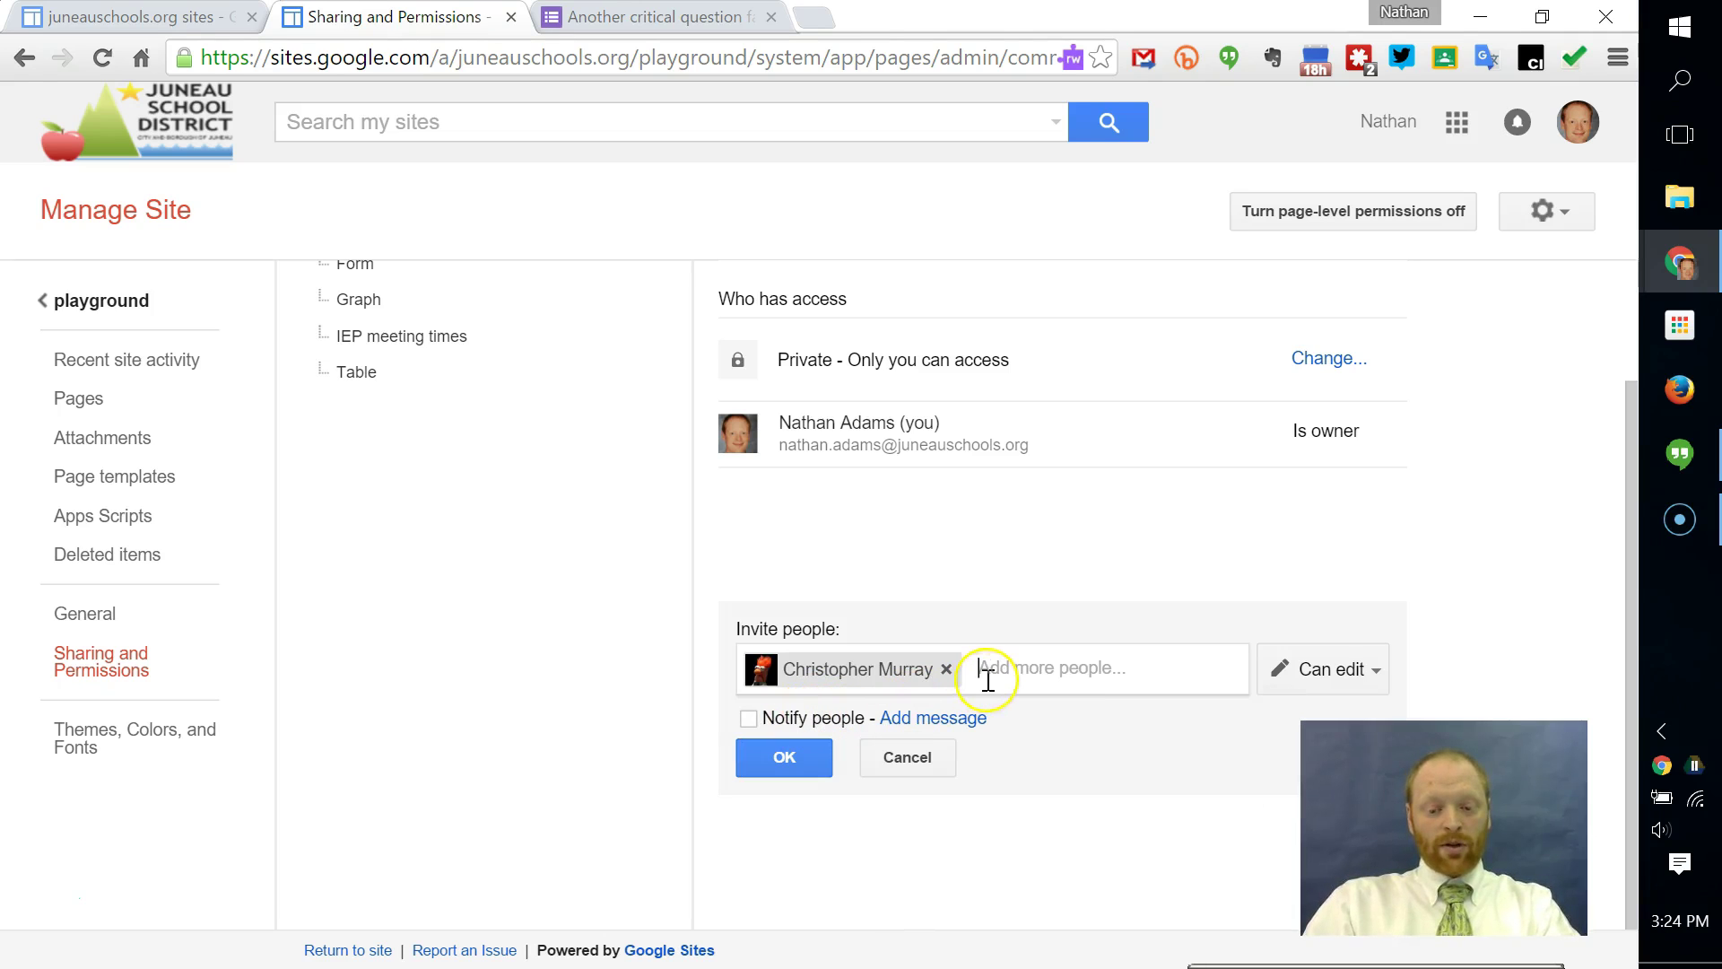
Add three more colleagues to the site invitation with "Can edit" access and confirm sharing without an e-mail notification.
{"action": "type", "text": "Rebe"}
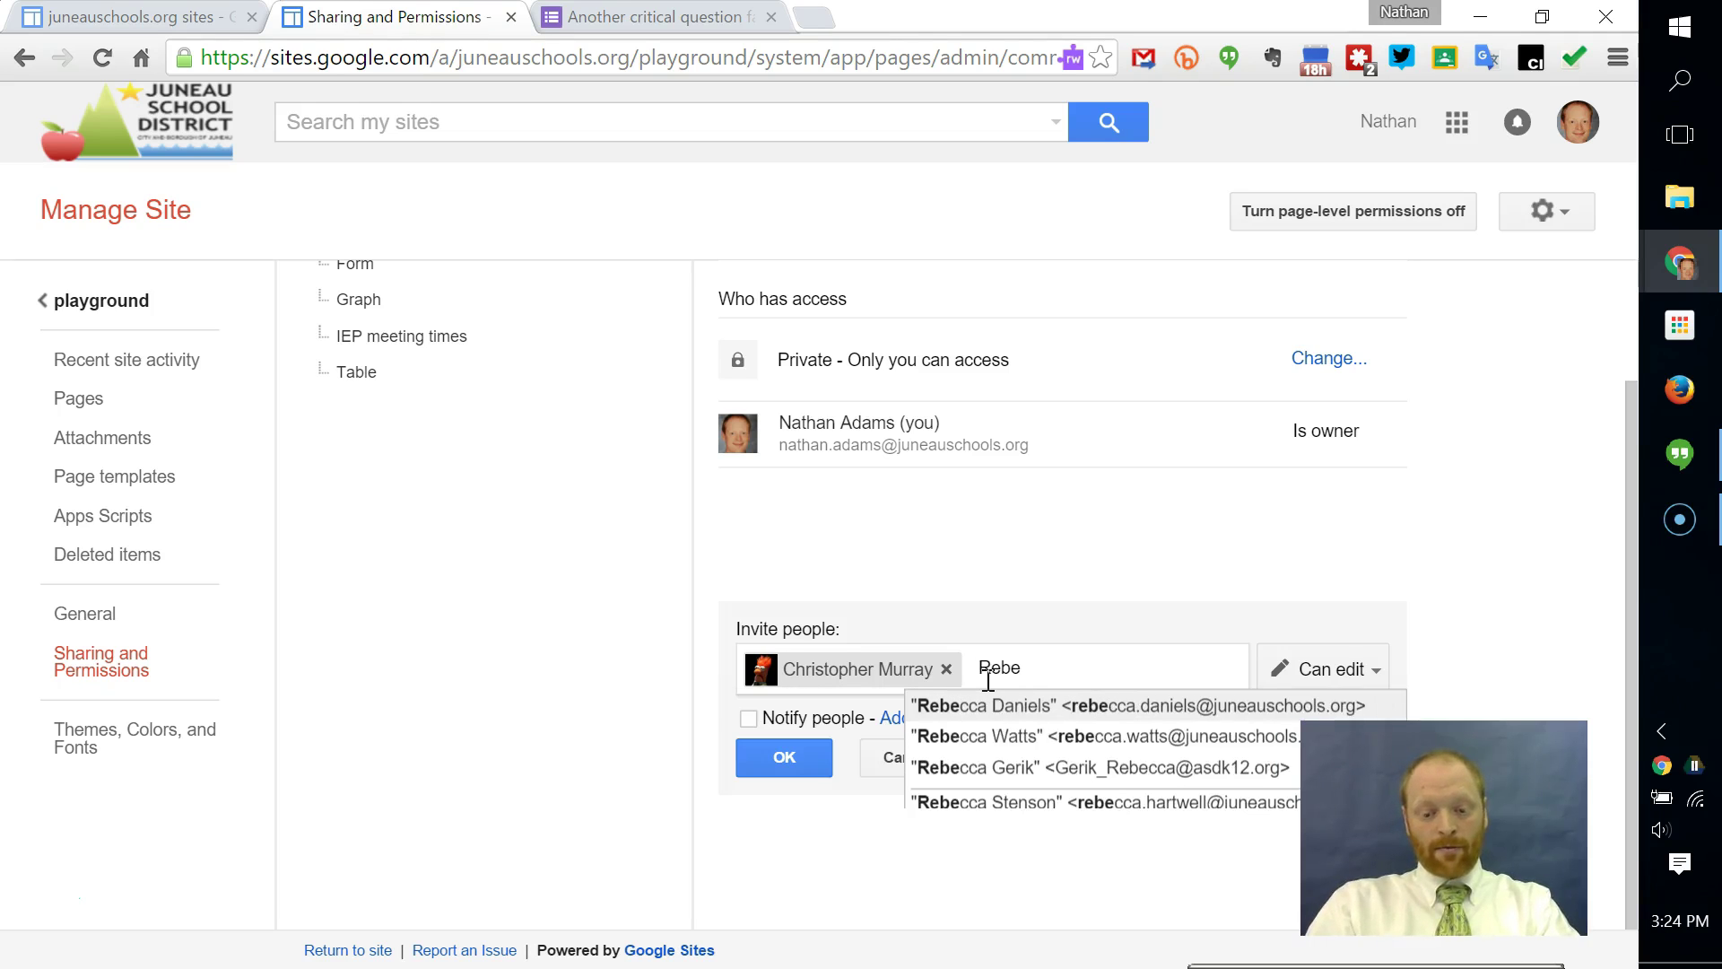
{"action": "left_click", "coordinate": [953, 705]}
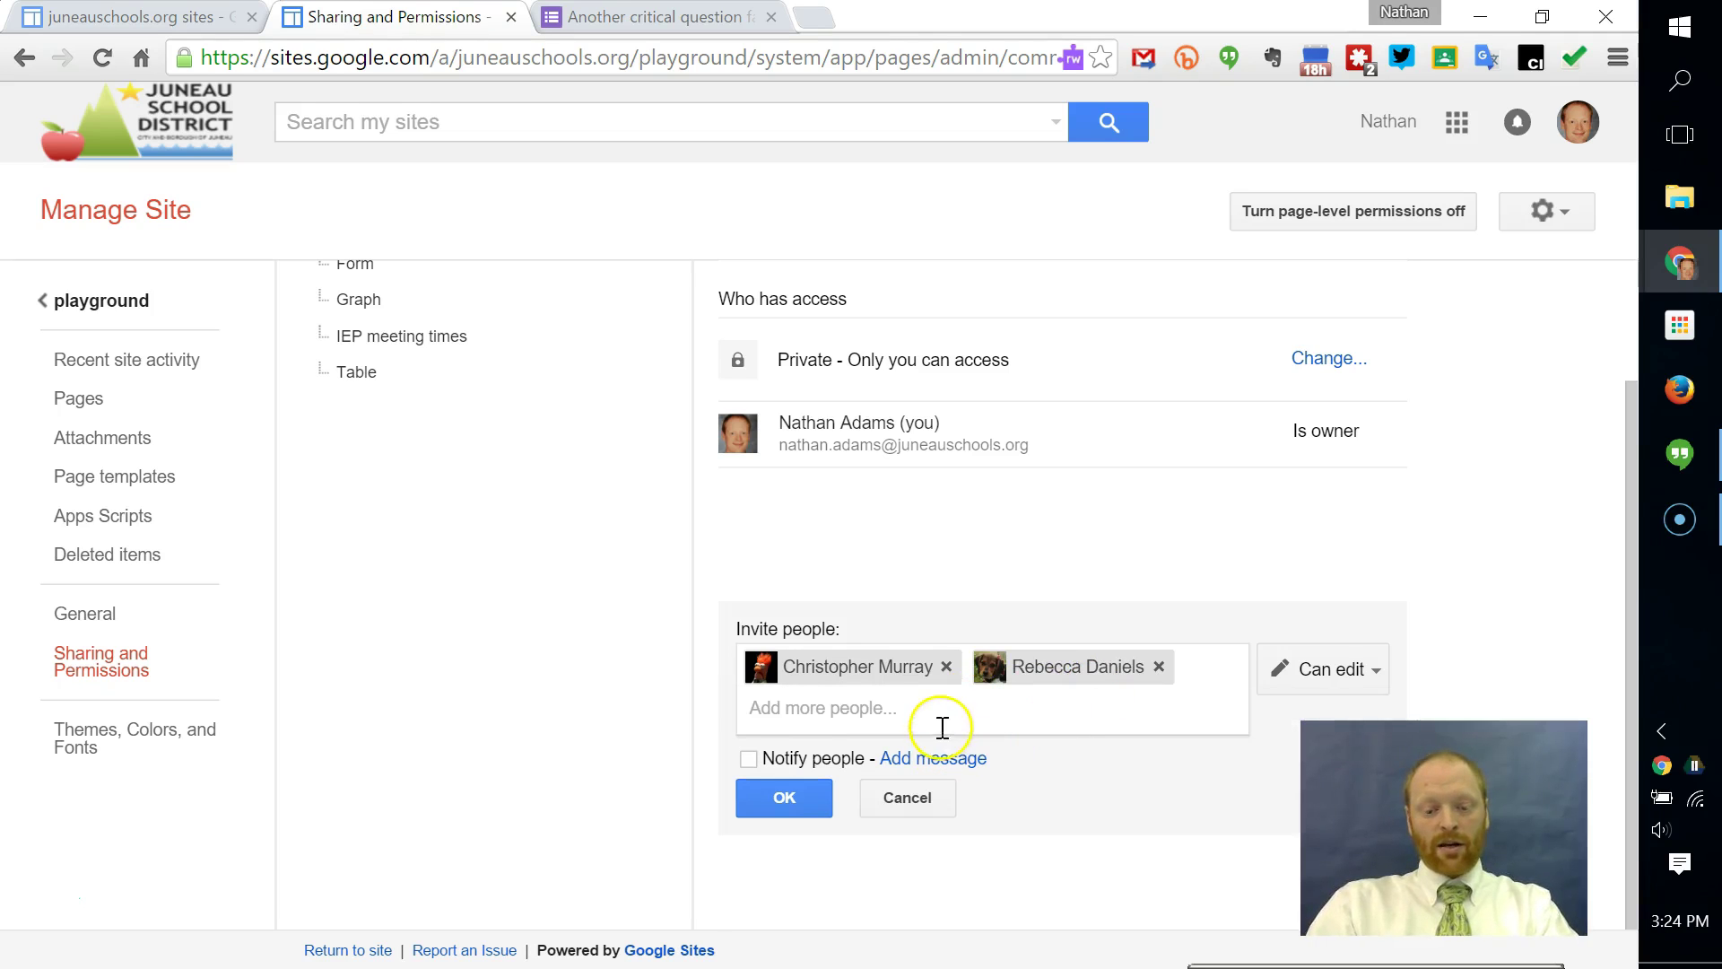
{"action": "type", "text": "B"}
{"action": "key", "text": "BackSpace"}
{"action": "type", "text": "Tho"}
{"action": "key", "text": "Return"}
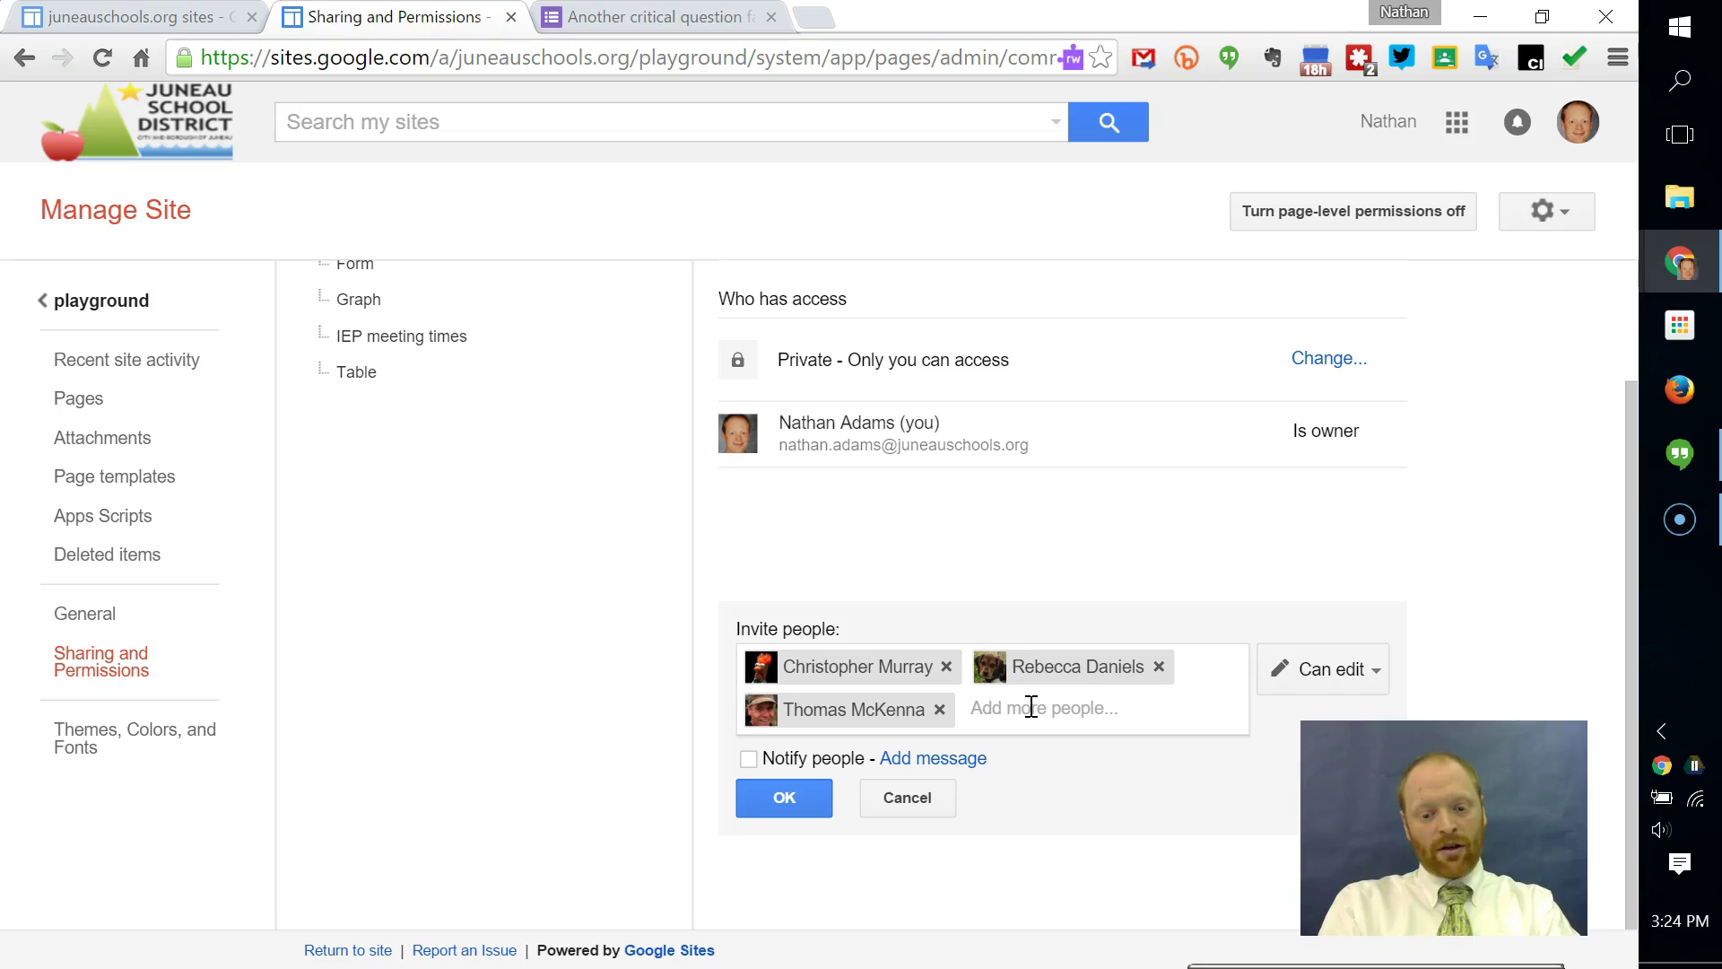
{"action": "type", "text": "G"}
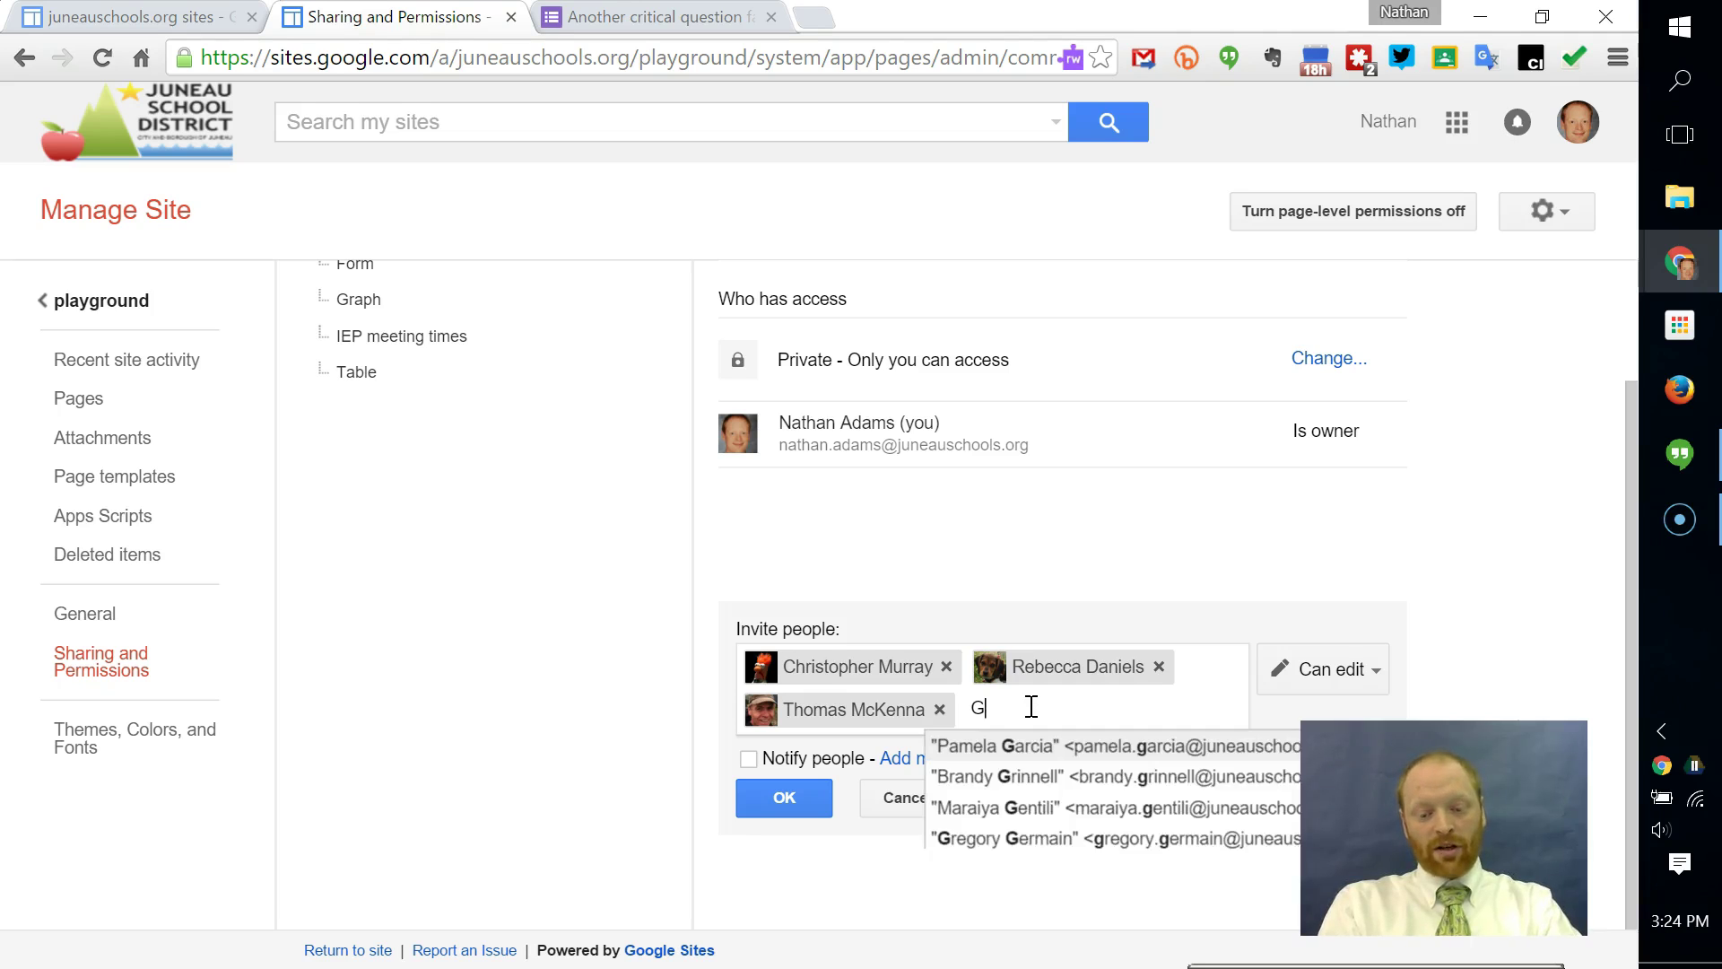
{"action": "type", "text": "reg"}
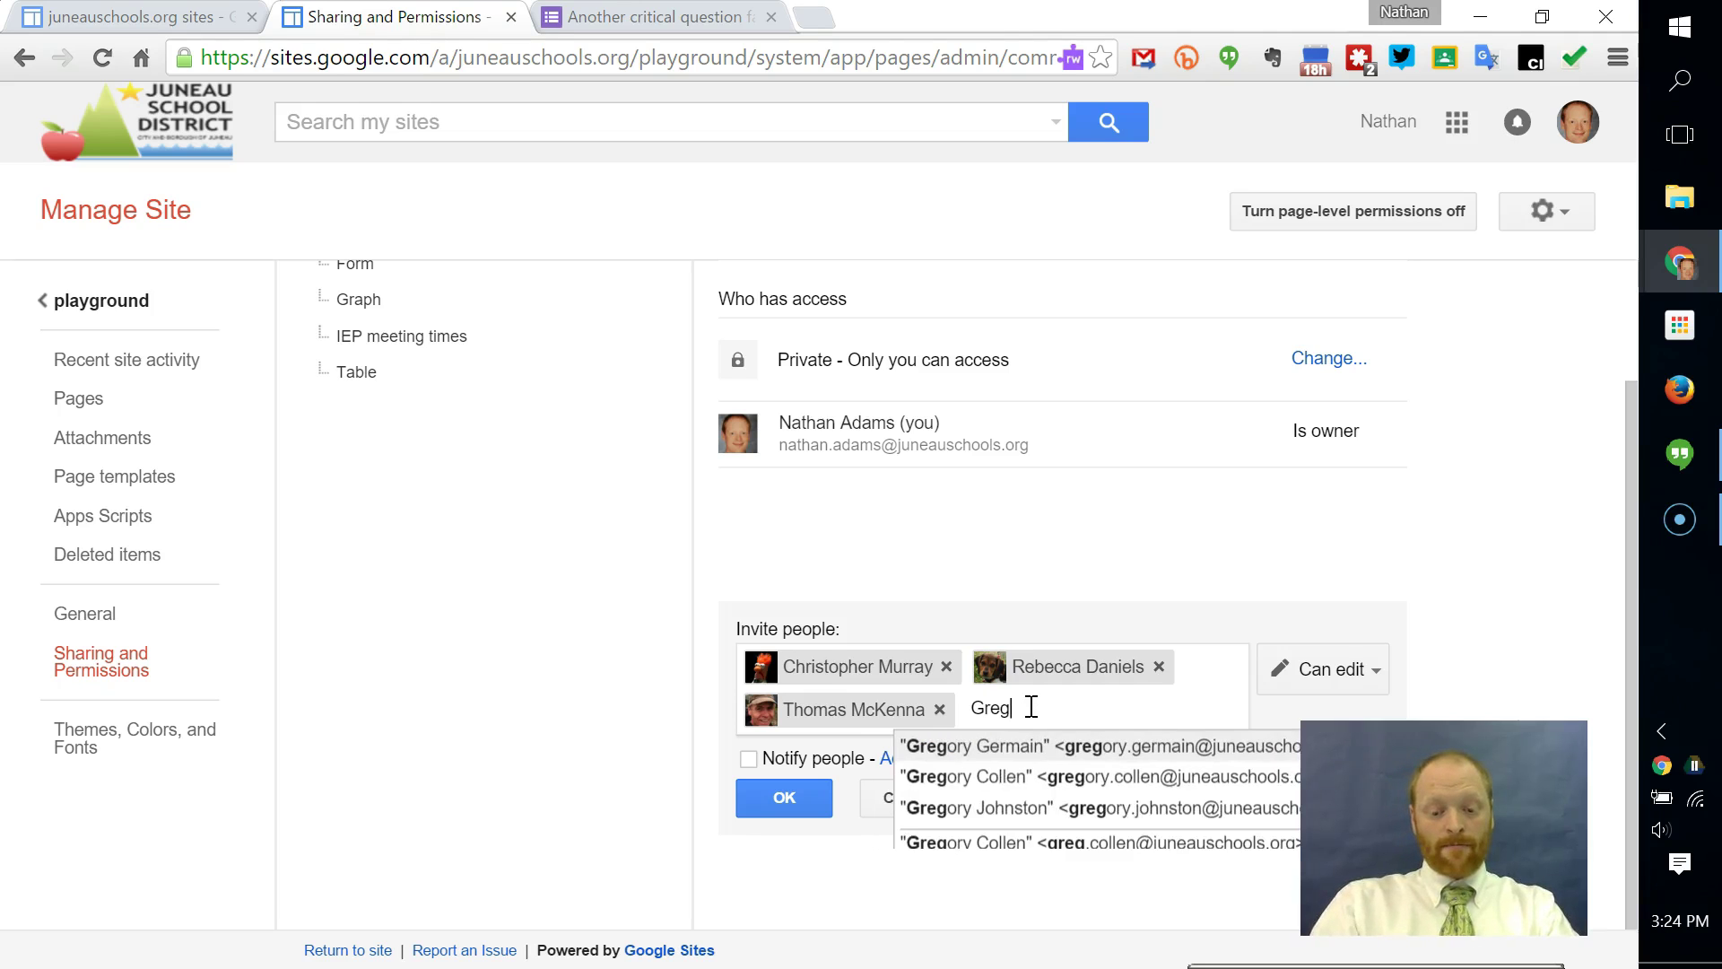
{"action": "left_click", "coordinate": [1009, 745]}
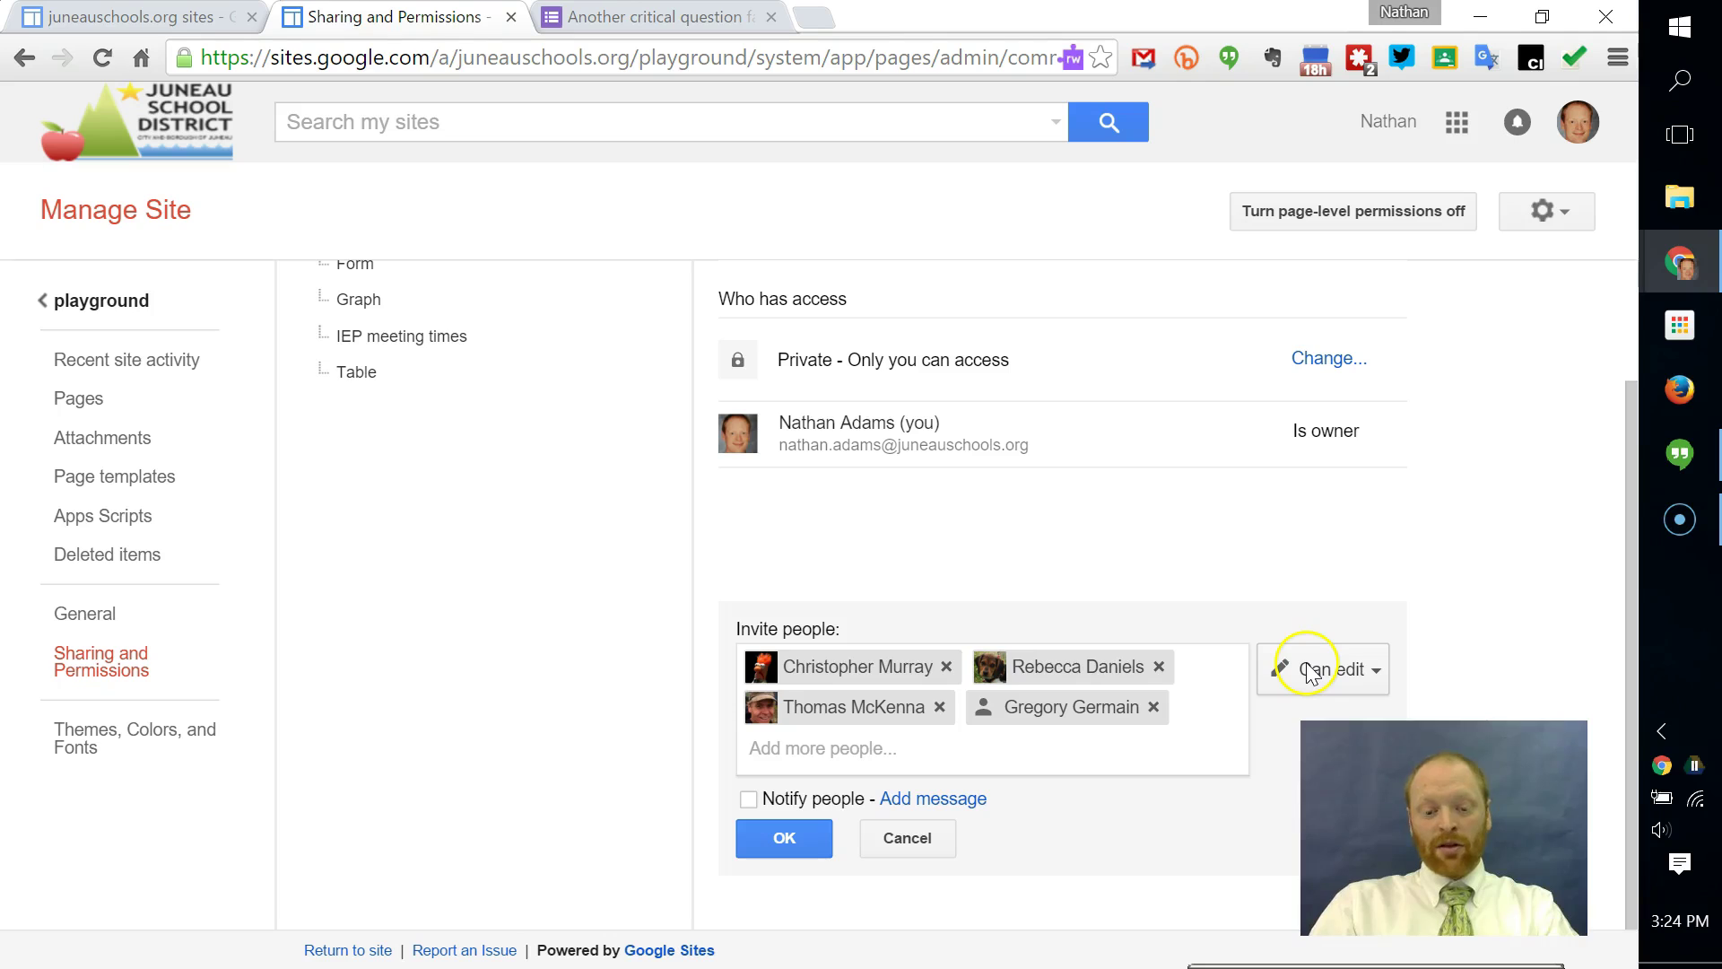
{"action": "left_click", "coordinate": [783, 837]}
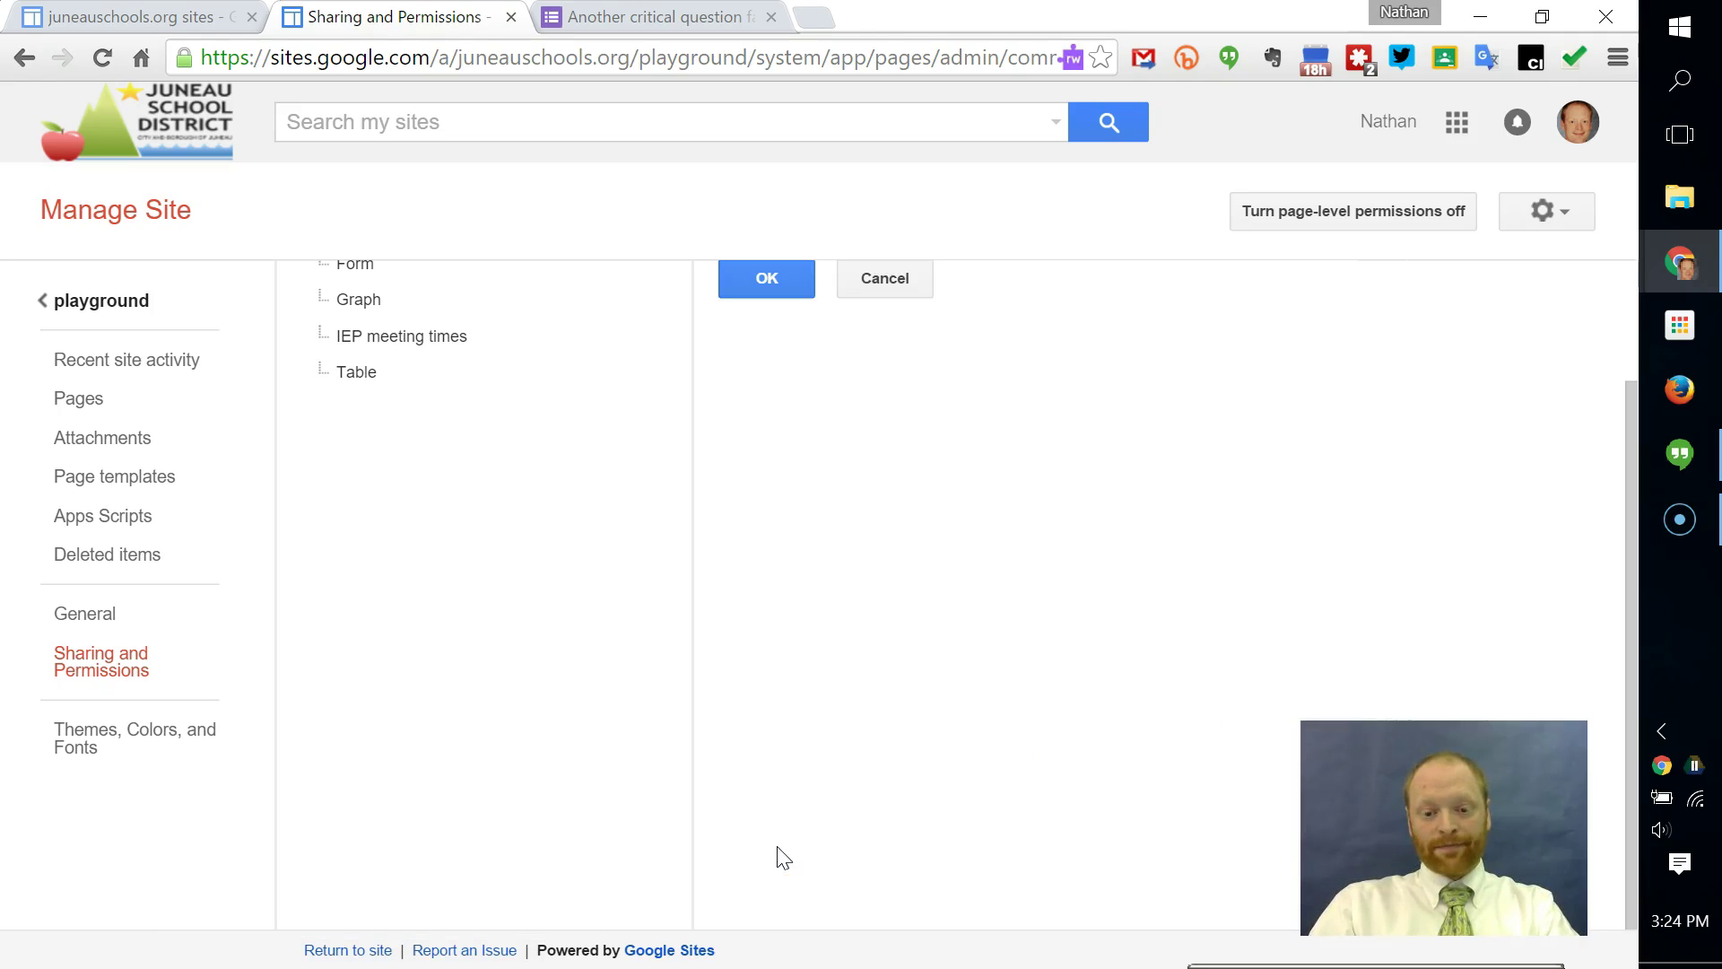
{"action": "scroll", "coordinate": [888, 542], "scroll_direction": "up", "scroll_amount": 2}
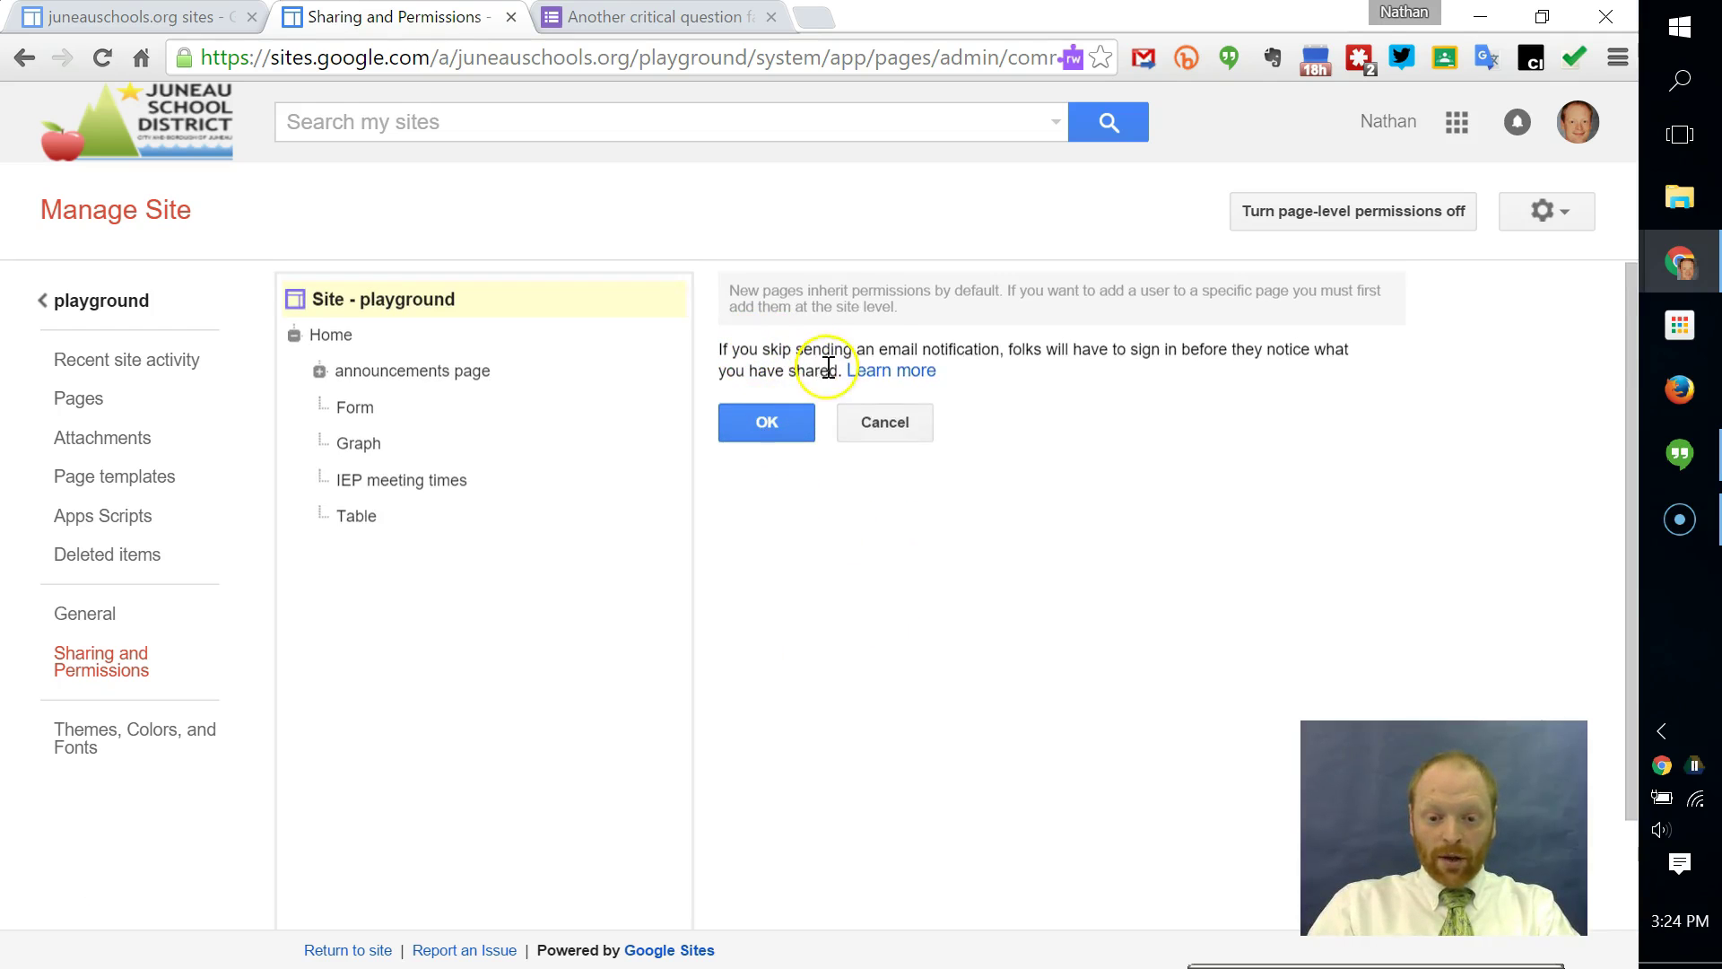
{"action": "left_click", "coordinate": [788, 420]}
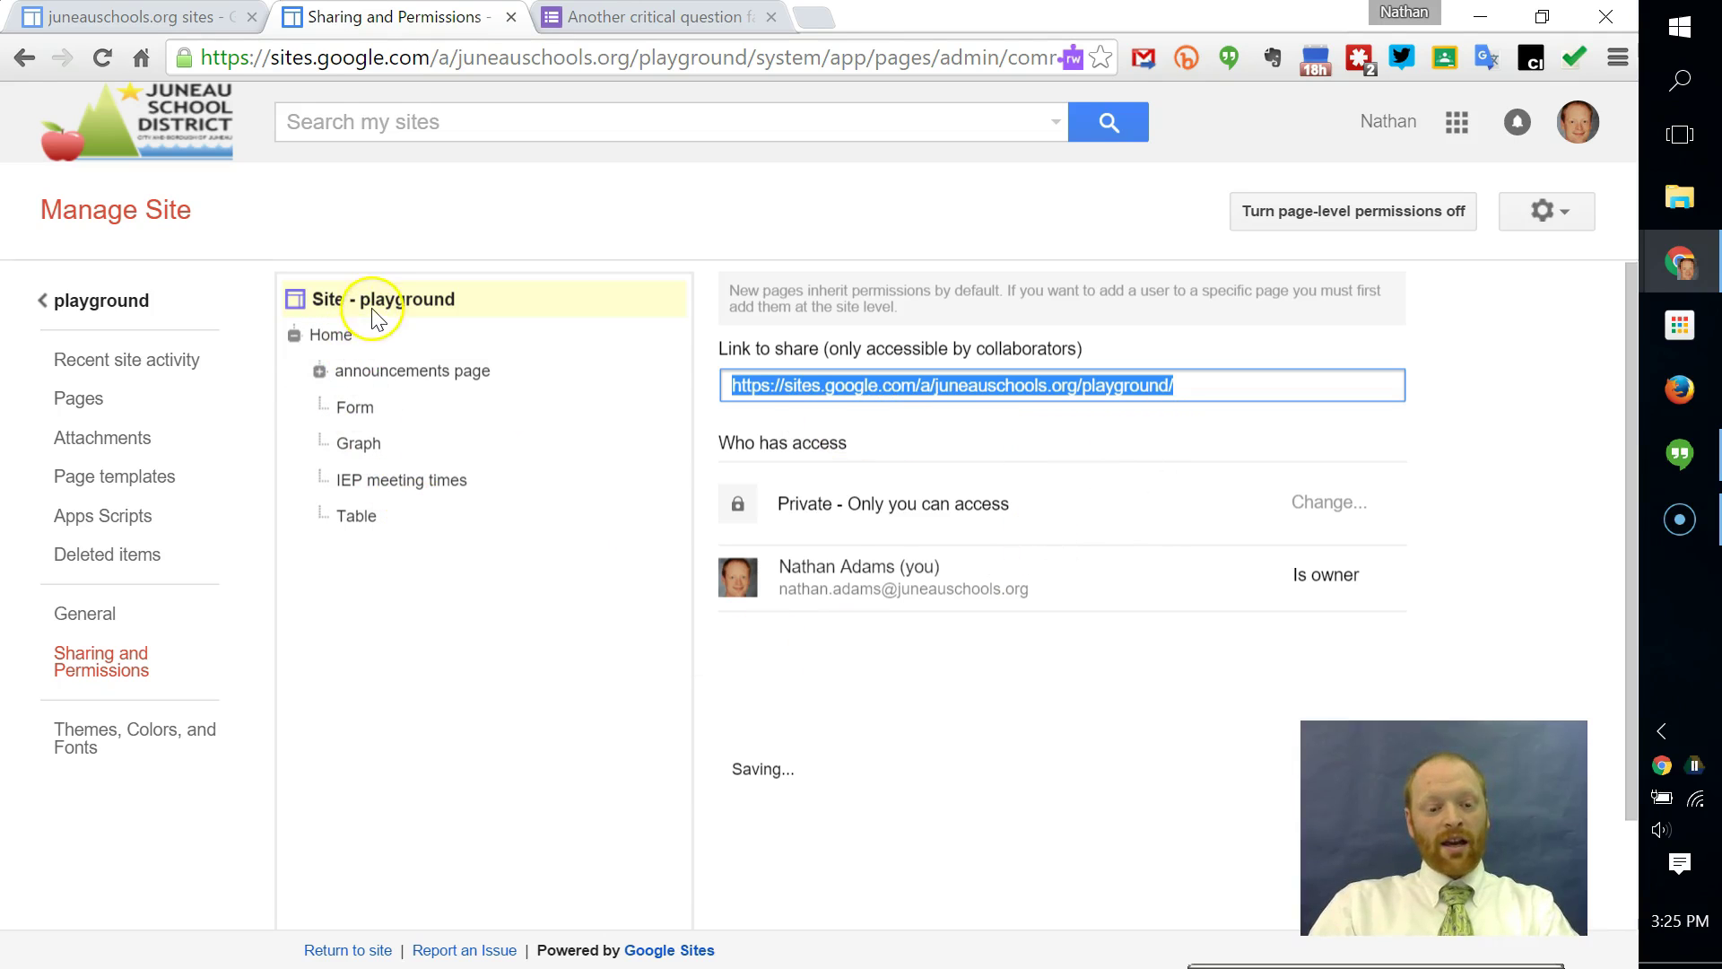
Give the Form page under Home custom permissions with the option to add new users to this page, and save.
{"action": "left_click", "coordinate": [319, 341]}
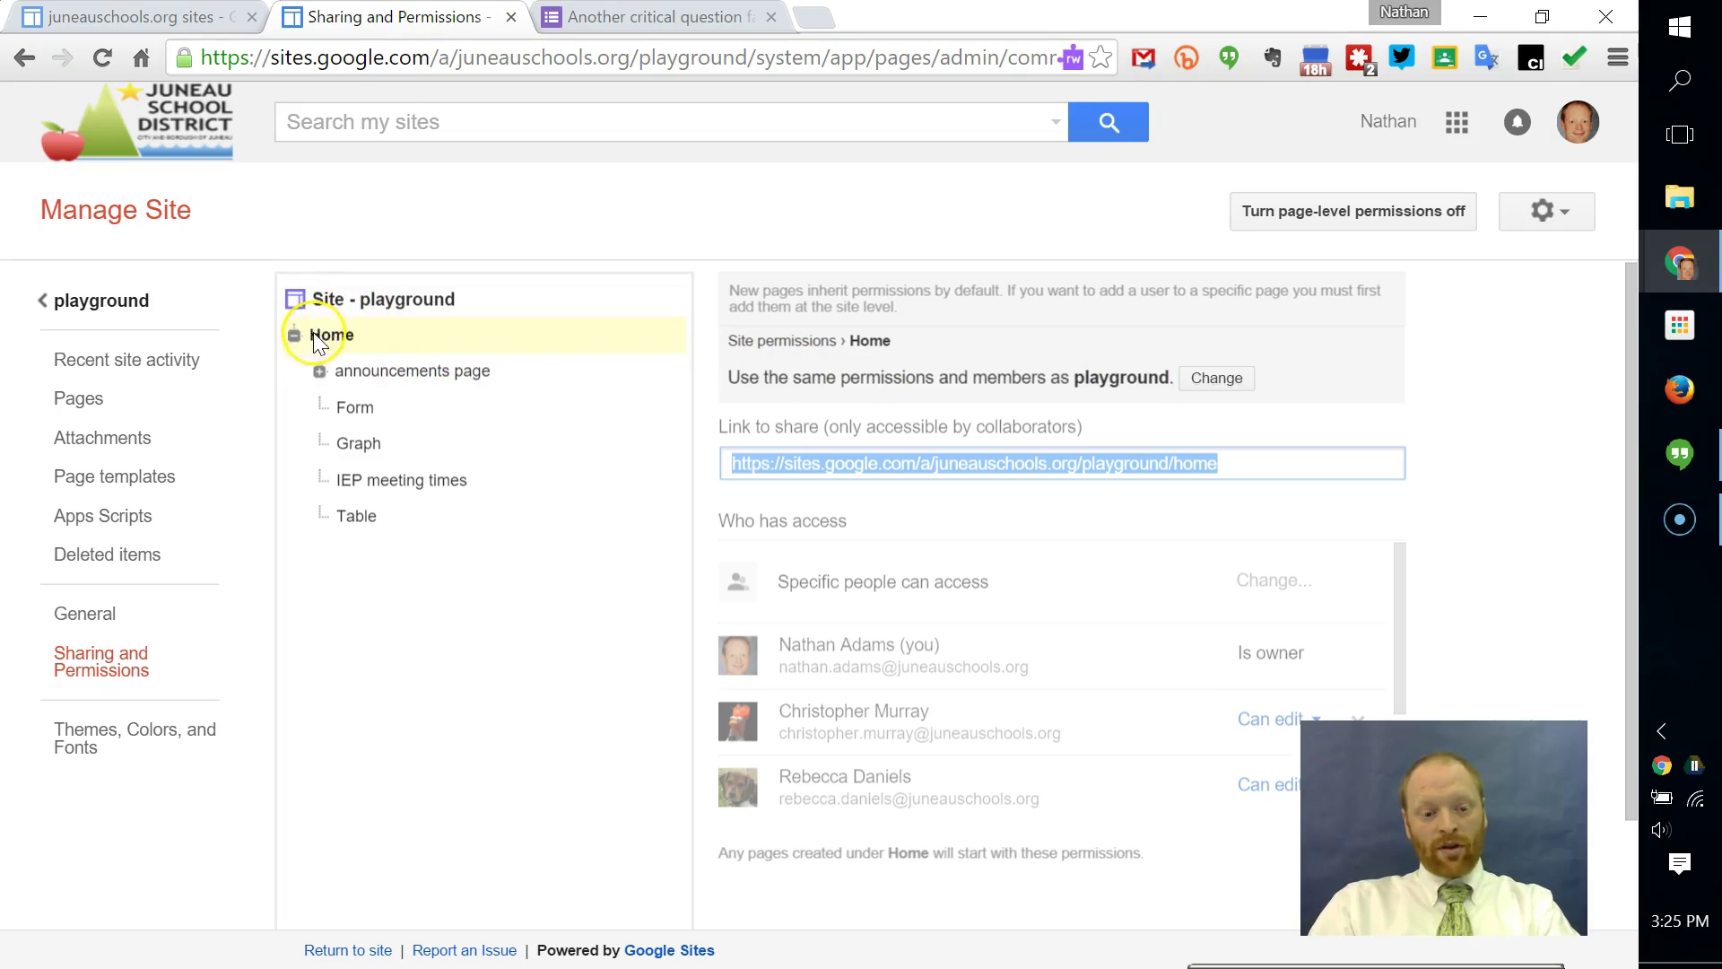
{"action": "left_click_drag", "start_coordinate": [352, 404], "coordinate": [320, 348]}
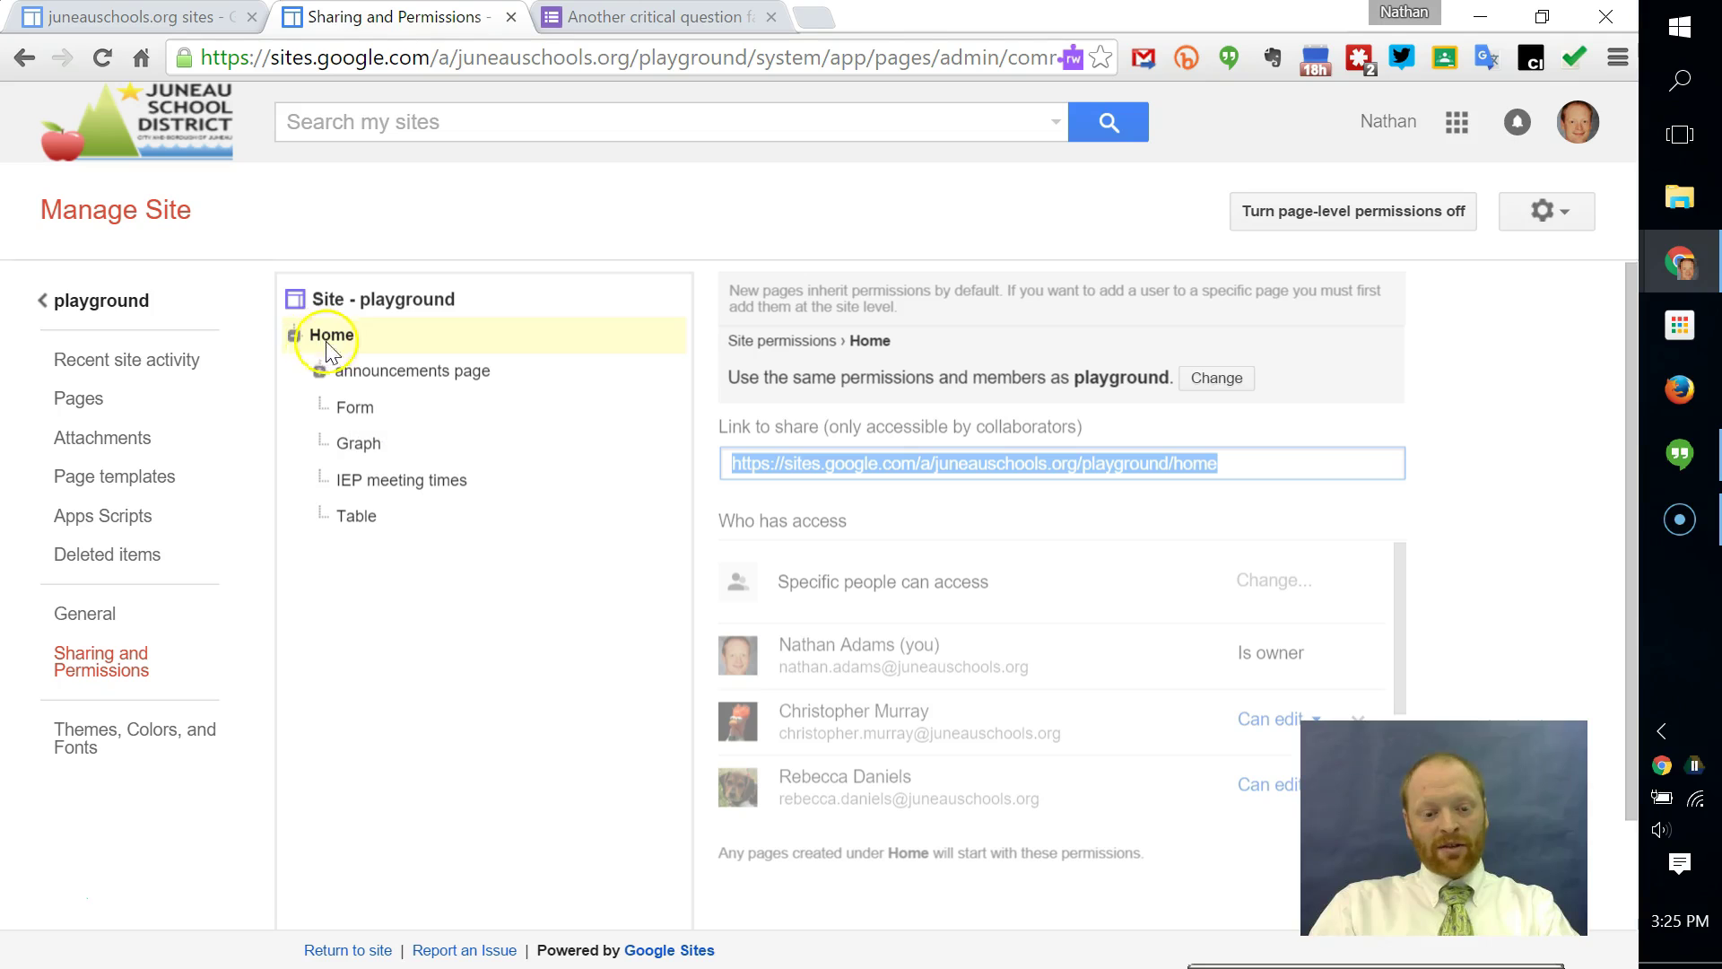
{"action": "left_click", "coordinate": [383, 413]}
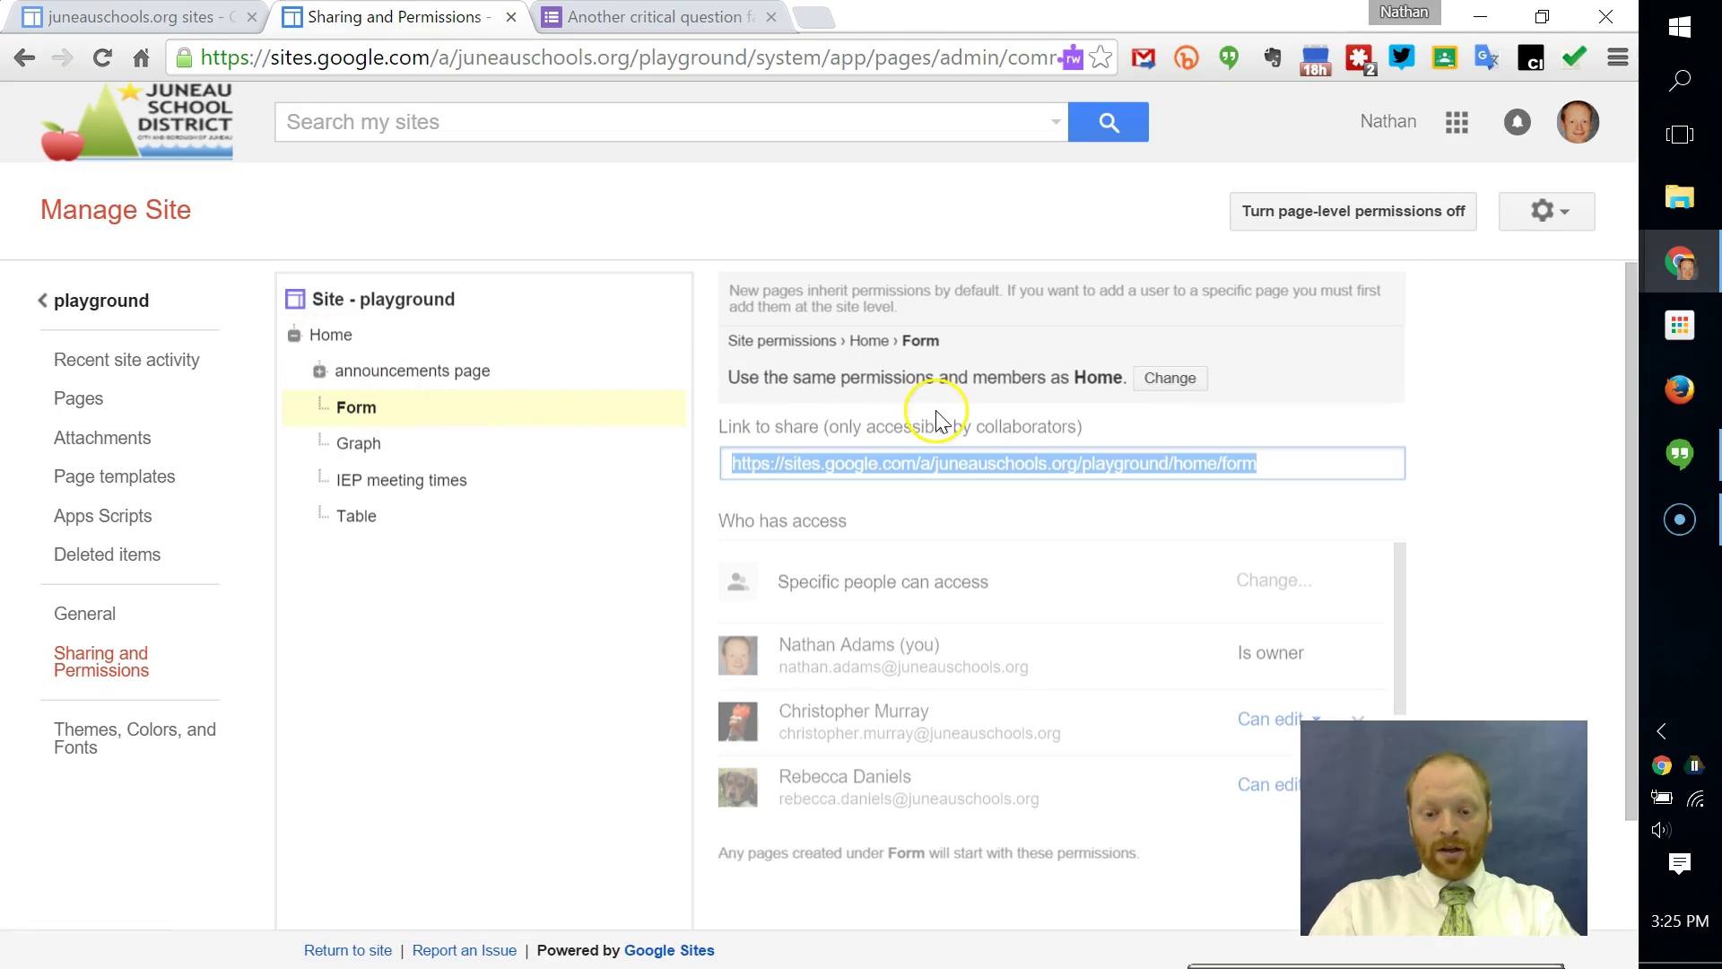
{"action": "left_click", "coordinate": [1173, 377]}
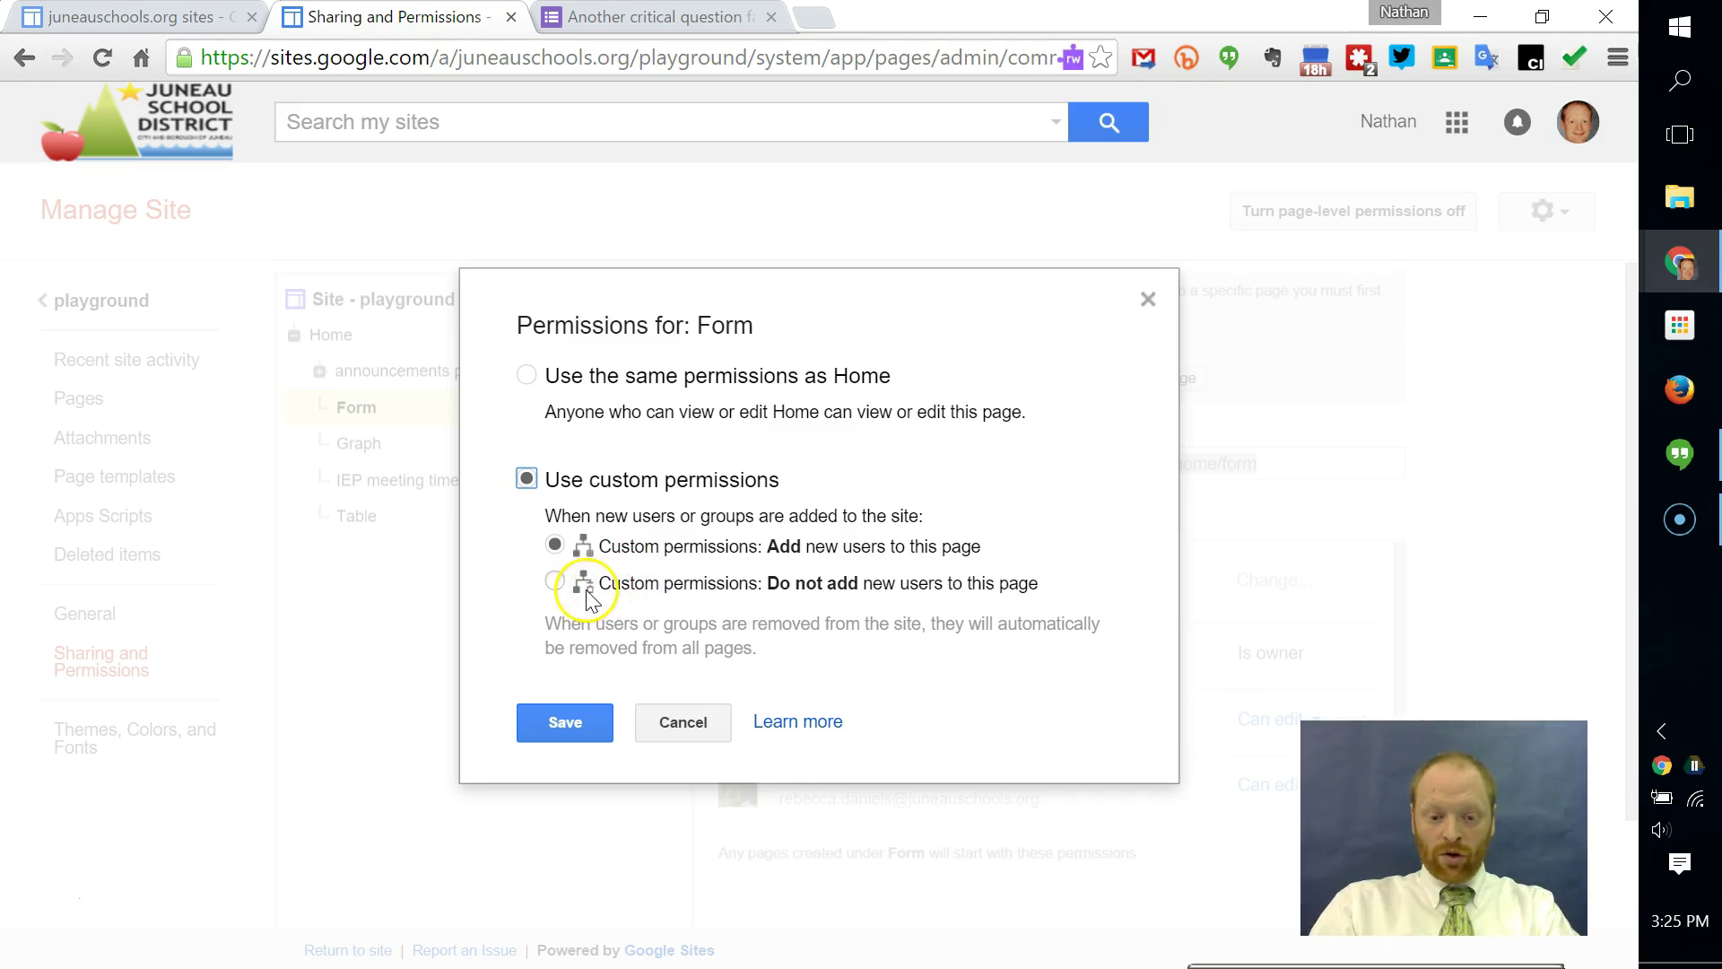
{"action": "left_click", "coordinate": [574, 729]}
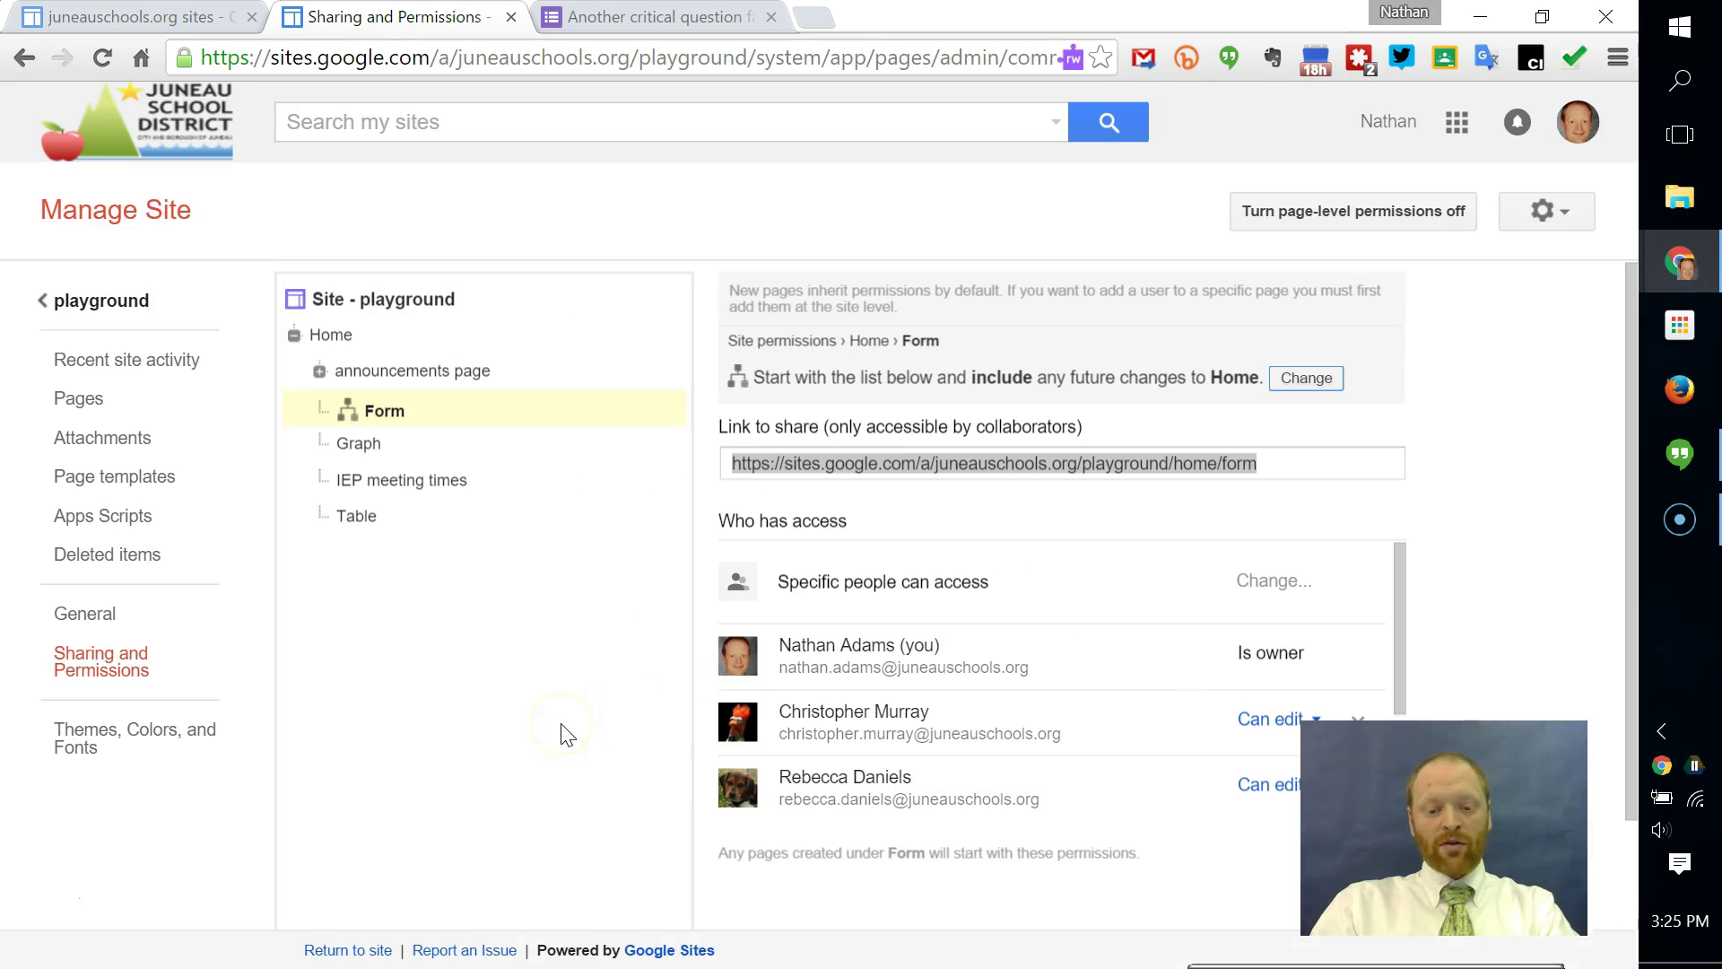
Remove the second and third invited colleagues from the Form page's access list and save the changes.
{"action": "scroll", "coordinate": [1109, 709], "scroll_direction": "down", "scroll_amount": 5}
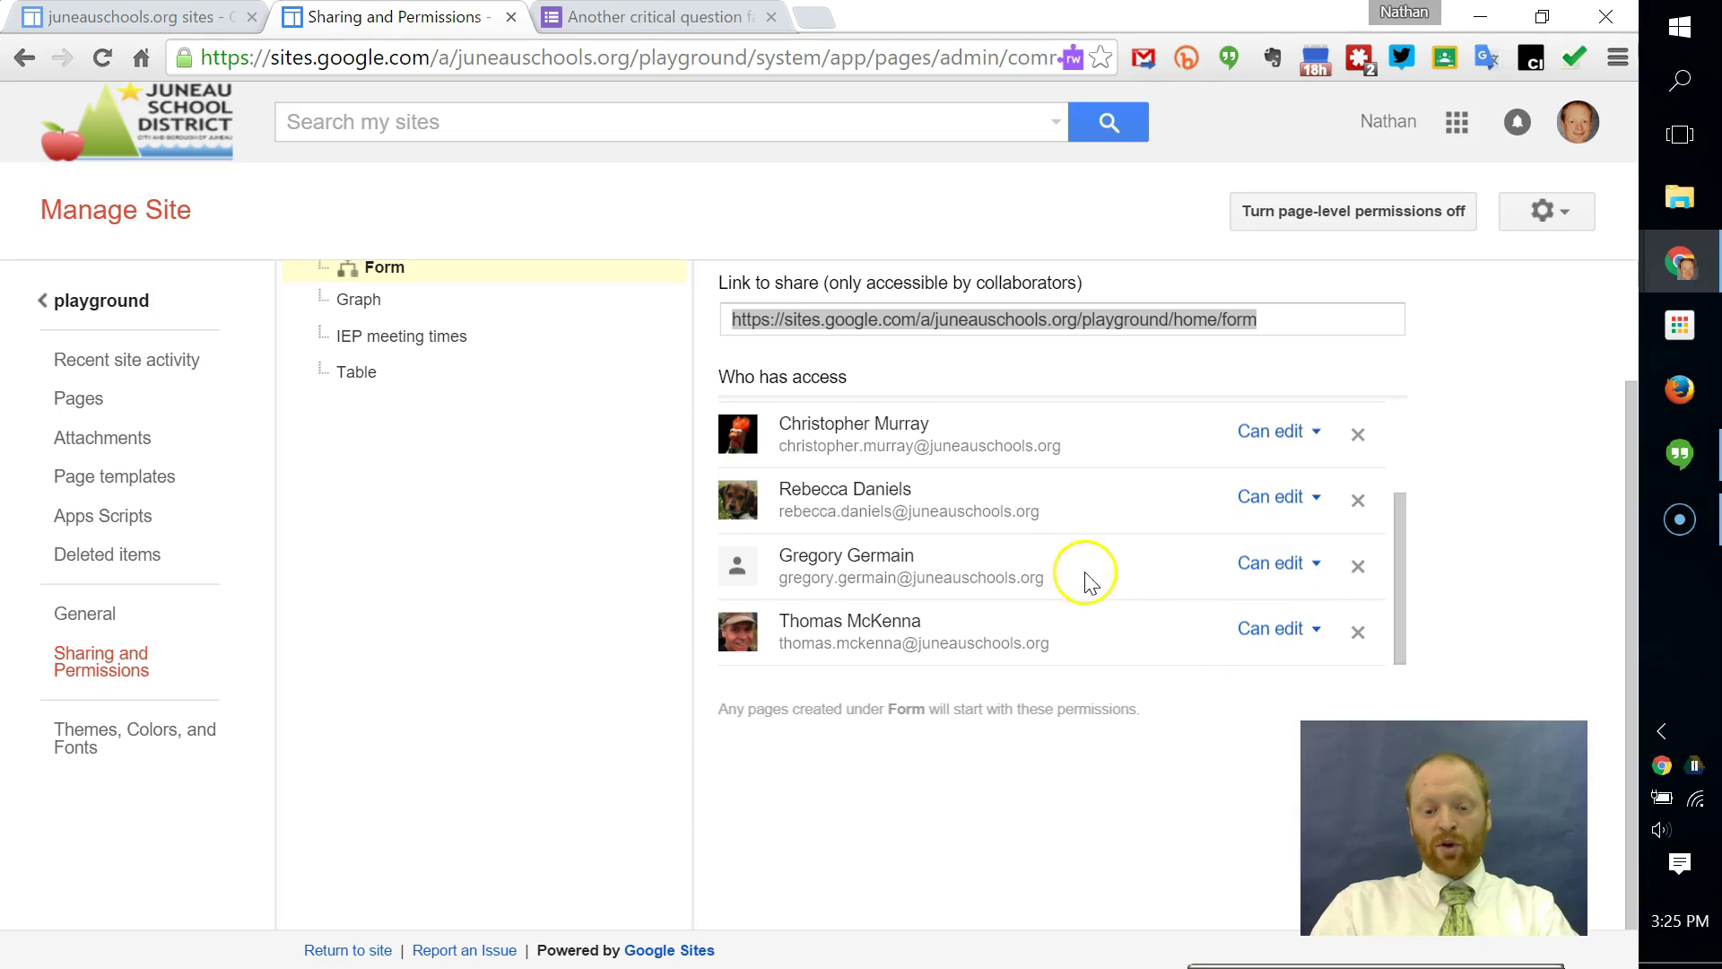
{"action": "scroll", "coordinate": [1021, 567], "scroll_direction": "up", "scroll_amount": 3}
{"action": "scroll", "coordinate": [1021, 567], "scroll_direction": "up", "scroll_amount": 2}
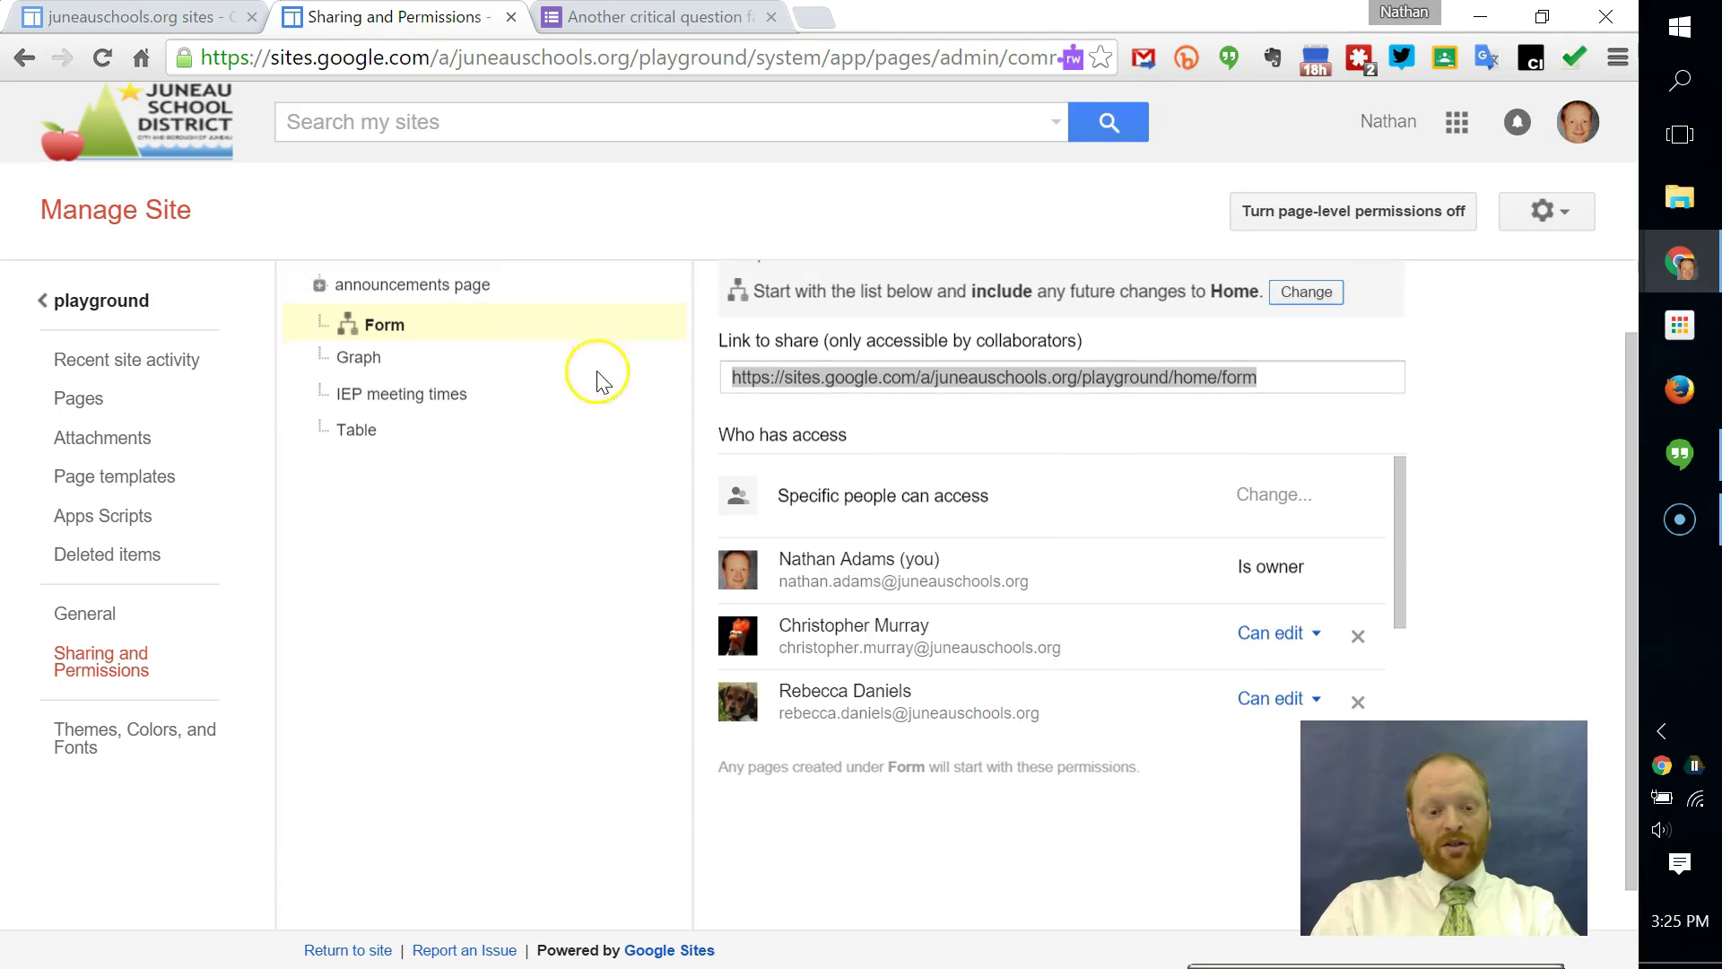
{"action": "scroll", "coordinate": [1103, 645], "scroll_direction": "down", "scroll_amount": 3}
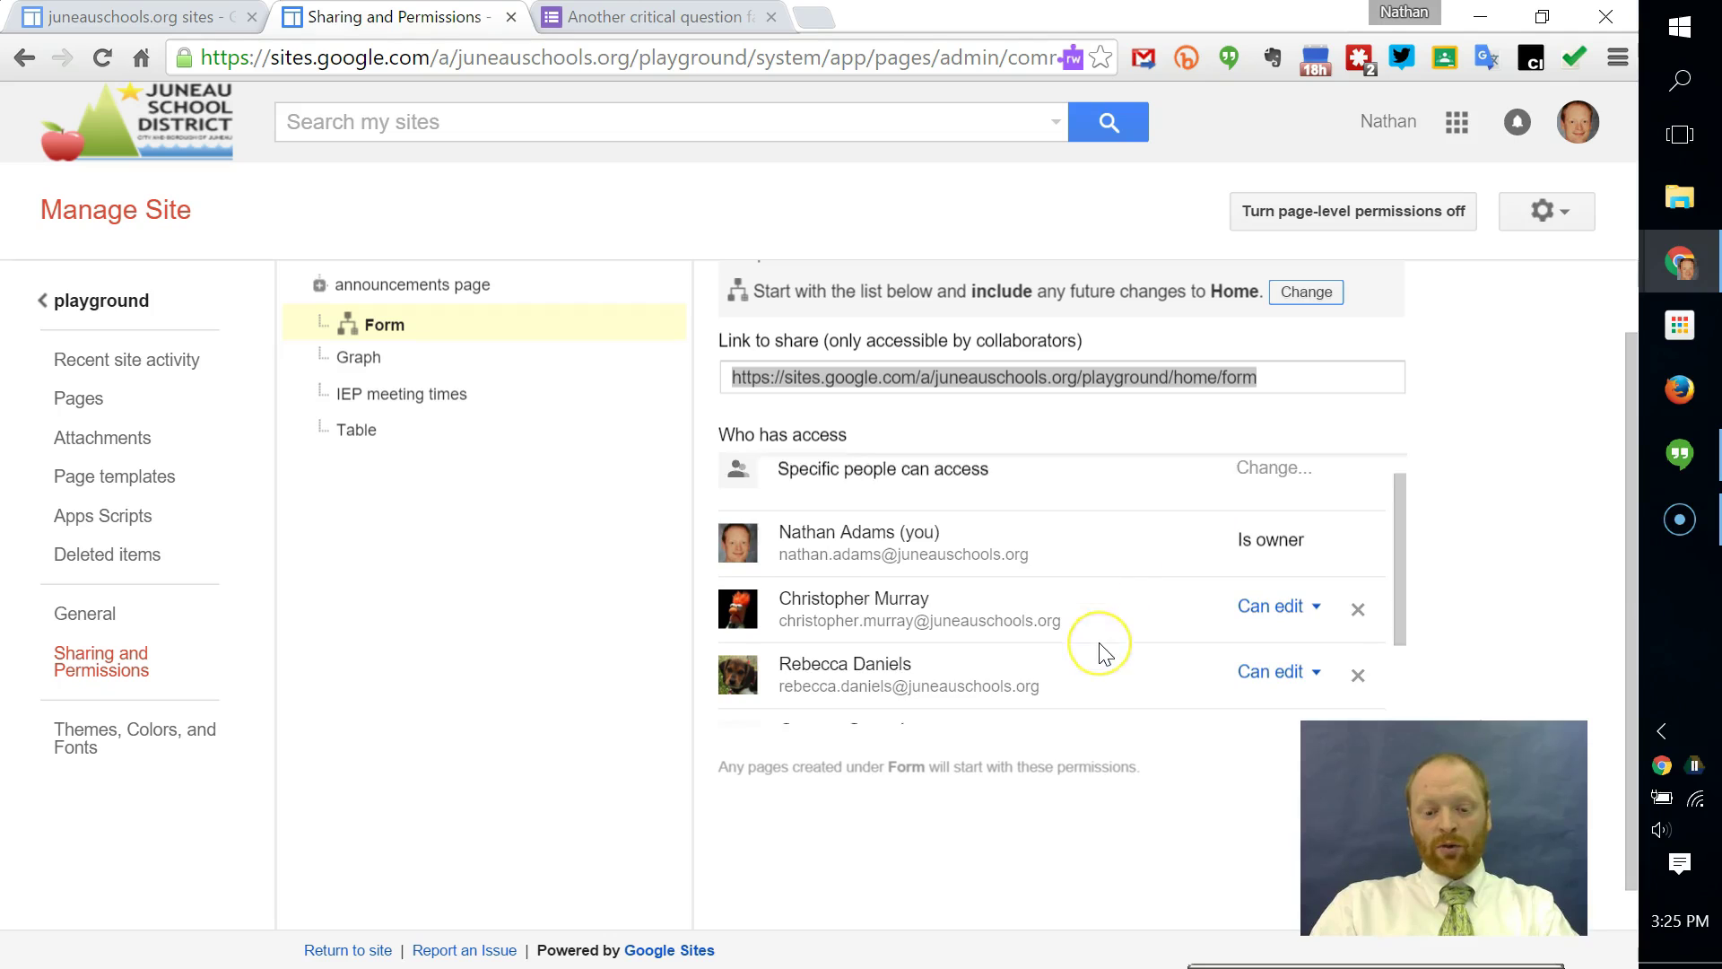
{"action": "left_click", "coordinate": [1357, 634]}
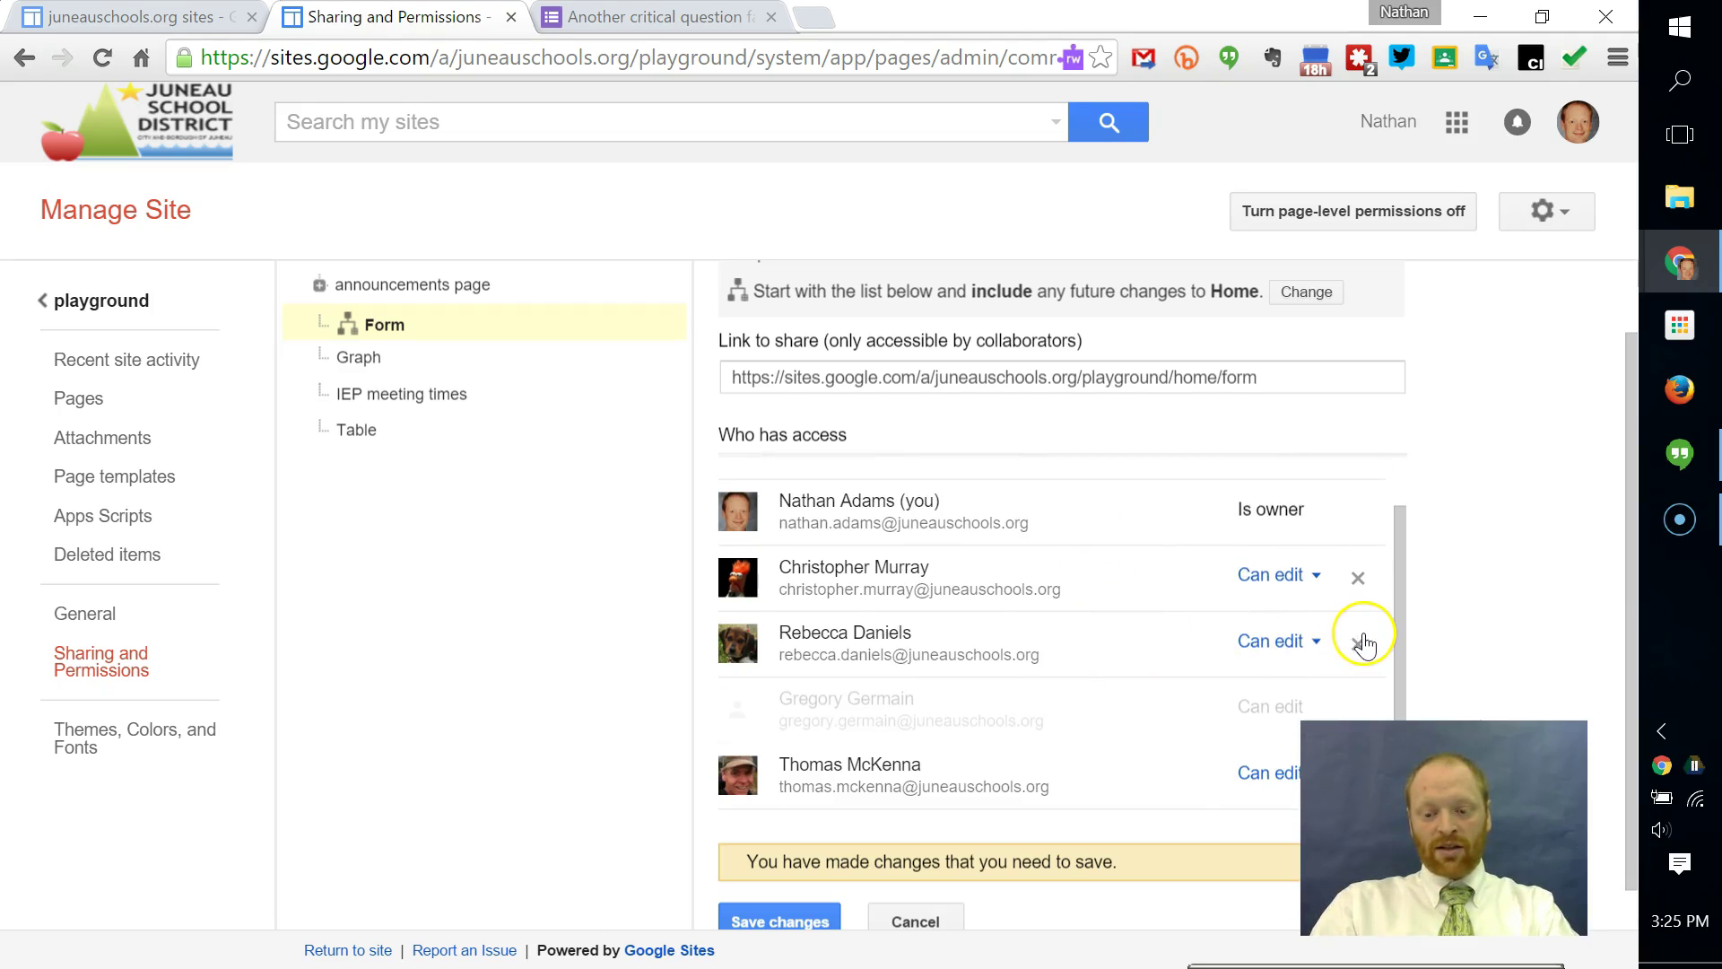
{"action": "left_click", "coordinate": [1359, 642]}
{"action": "scroll", "coordinate": [1013, 694], "scroll_direction": "down", "scroll_amount": 1}
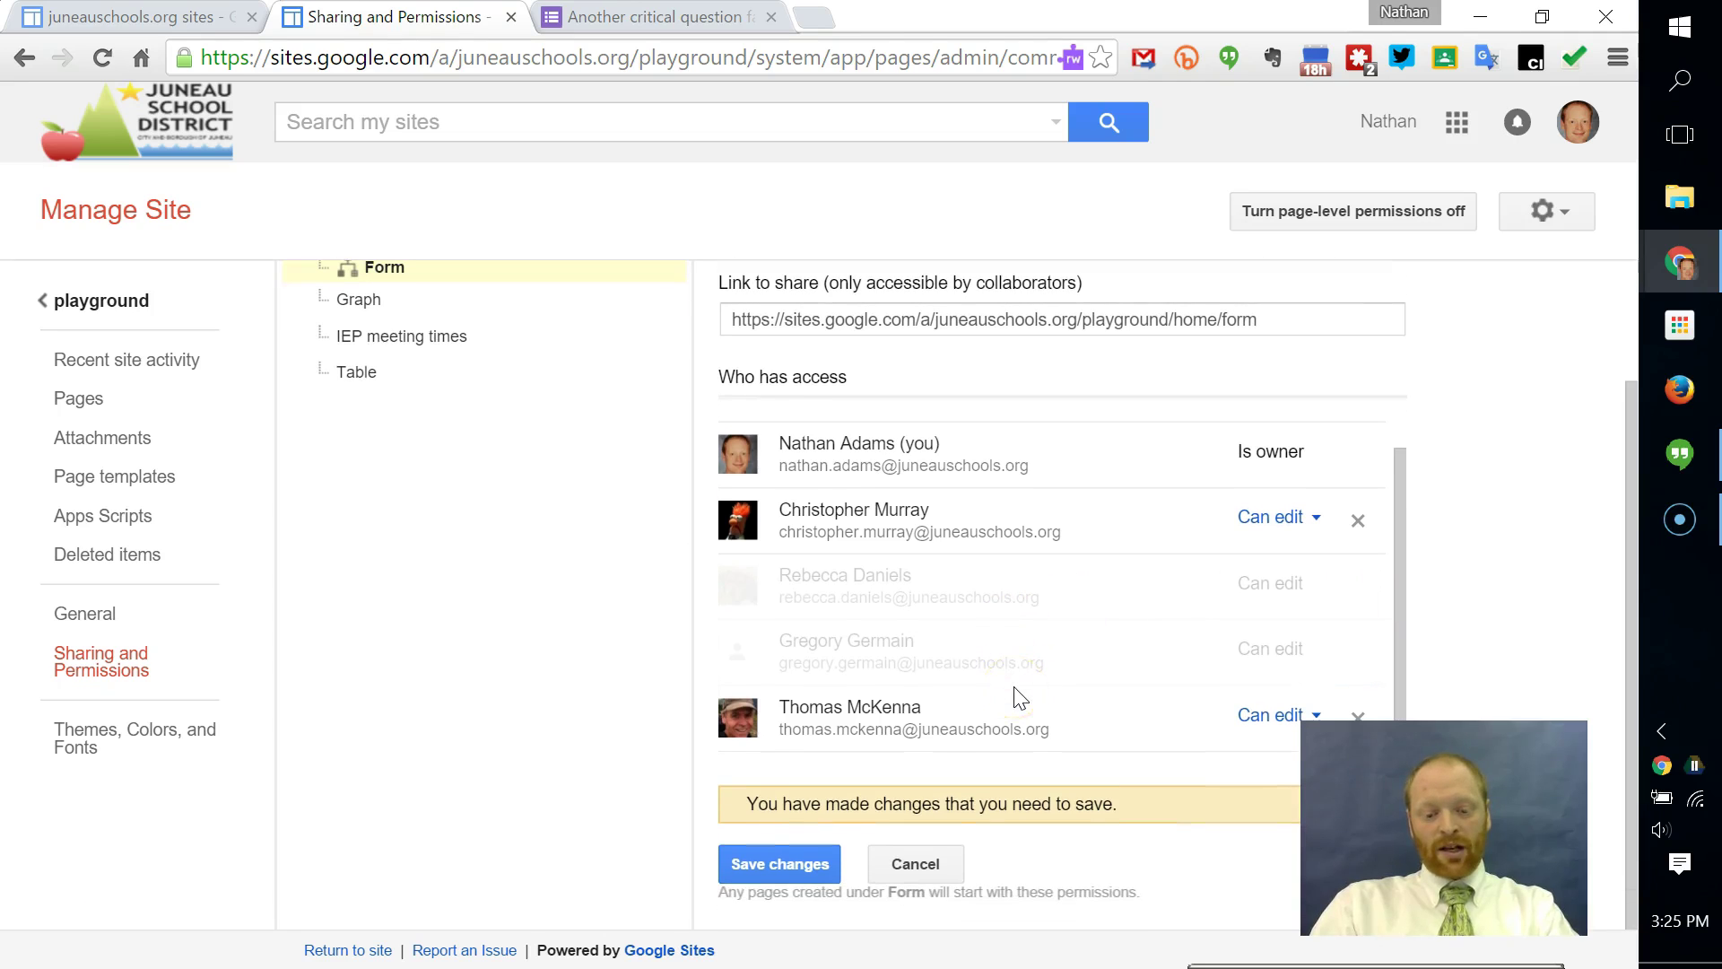
{"action": "left_click", "coordinate": [758, 865]}
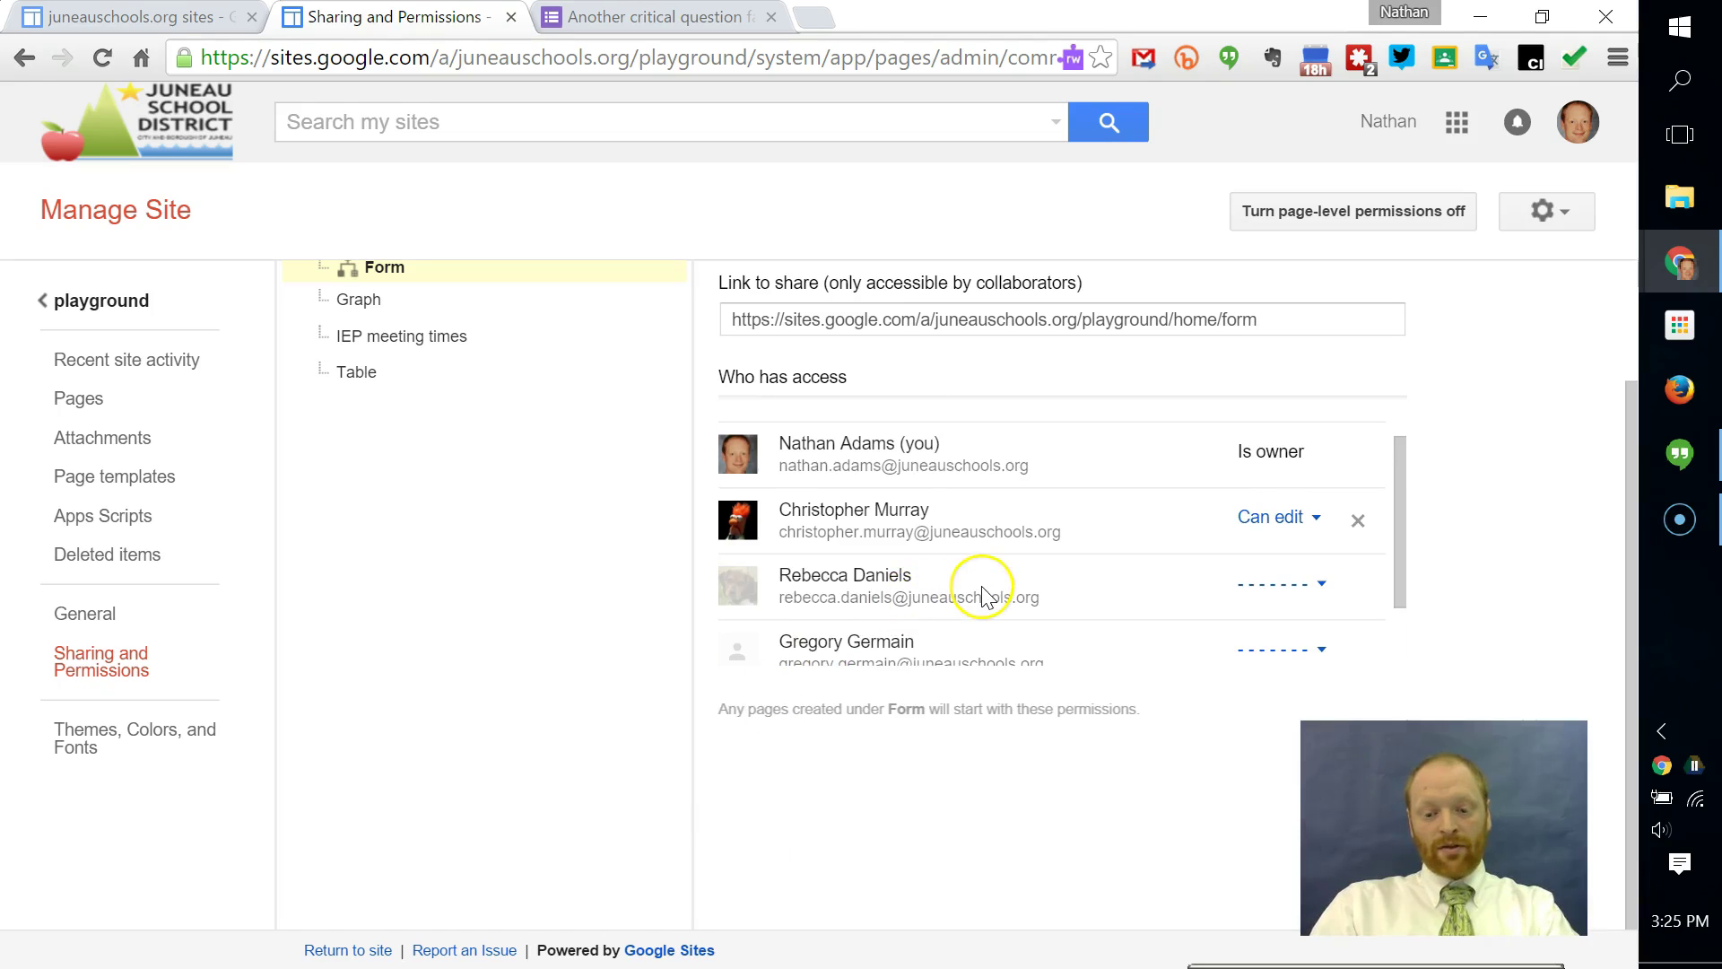
Set the first and last invited colleagues to "Can view" on the Form page and save the changes.
{"action": "scroll", "coordinate": [978, 585], "scroll_direction": "down", "scroll_amount": 1}
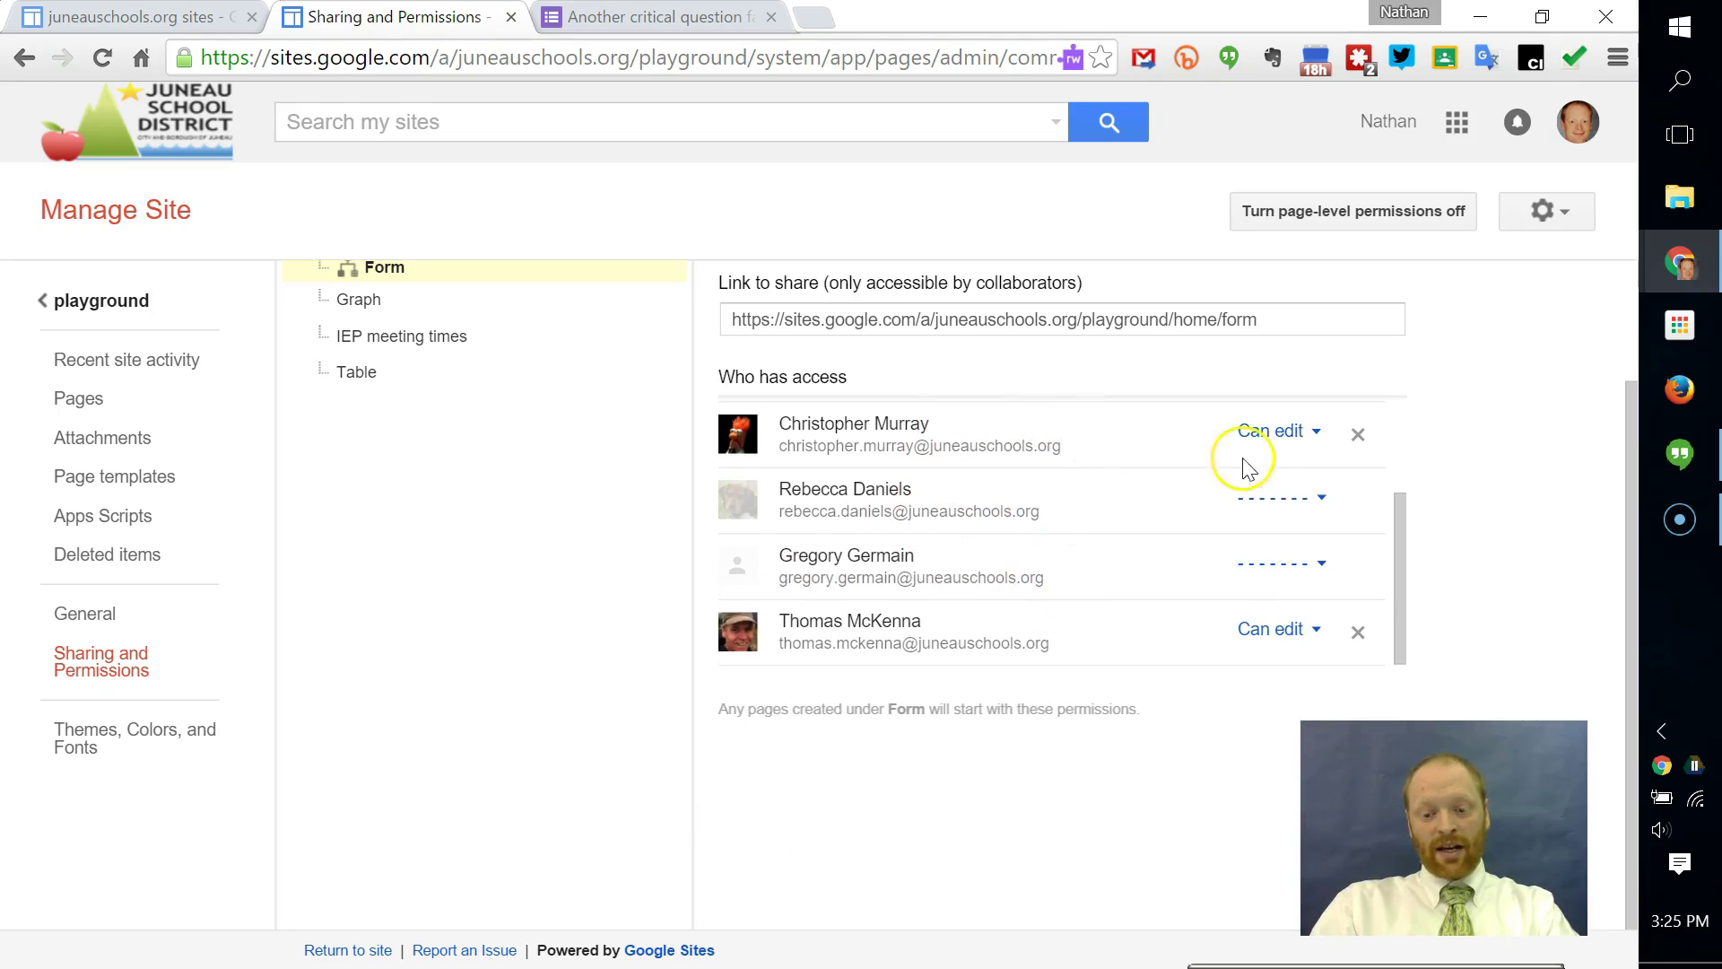
{"action": "left_click", "coordinate": [1289, 438]}
{"action": "left_click", "coordinate": [1291, 530]}
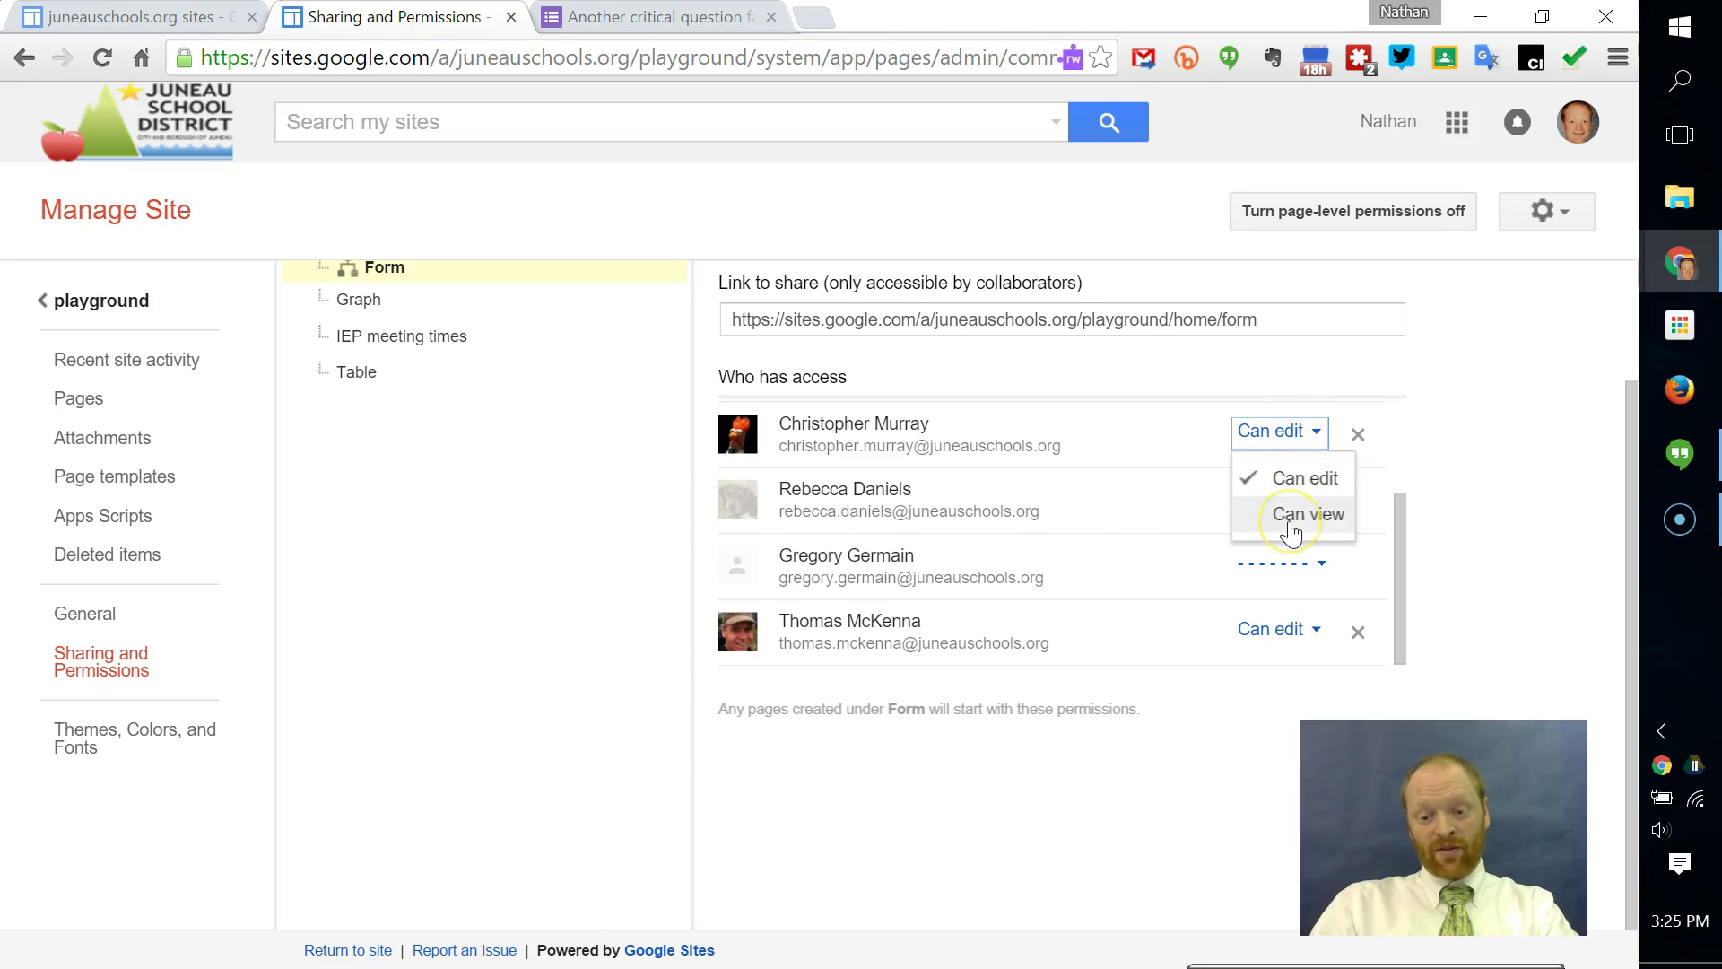
{"action": "left_click", "coordinate": [1270, 716]}
{"action": "left_click", "coordinate": [1269, 795]}
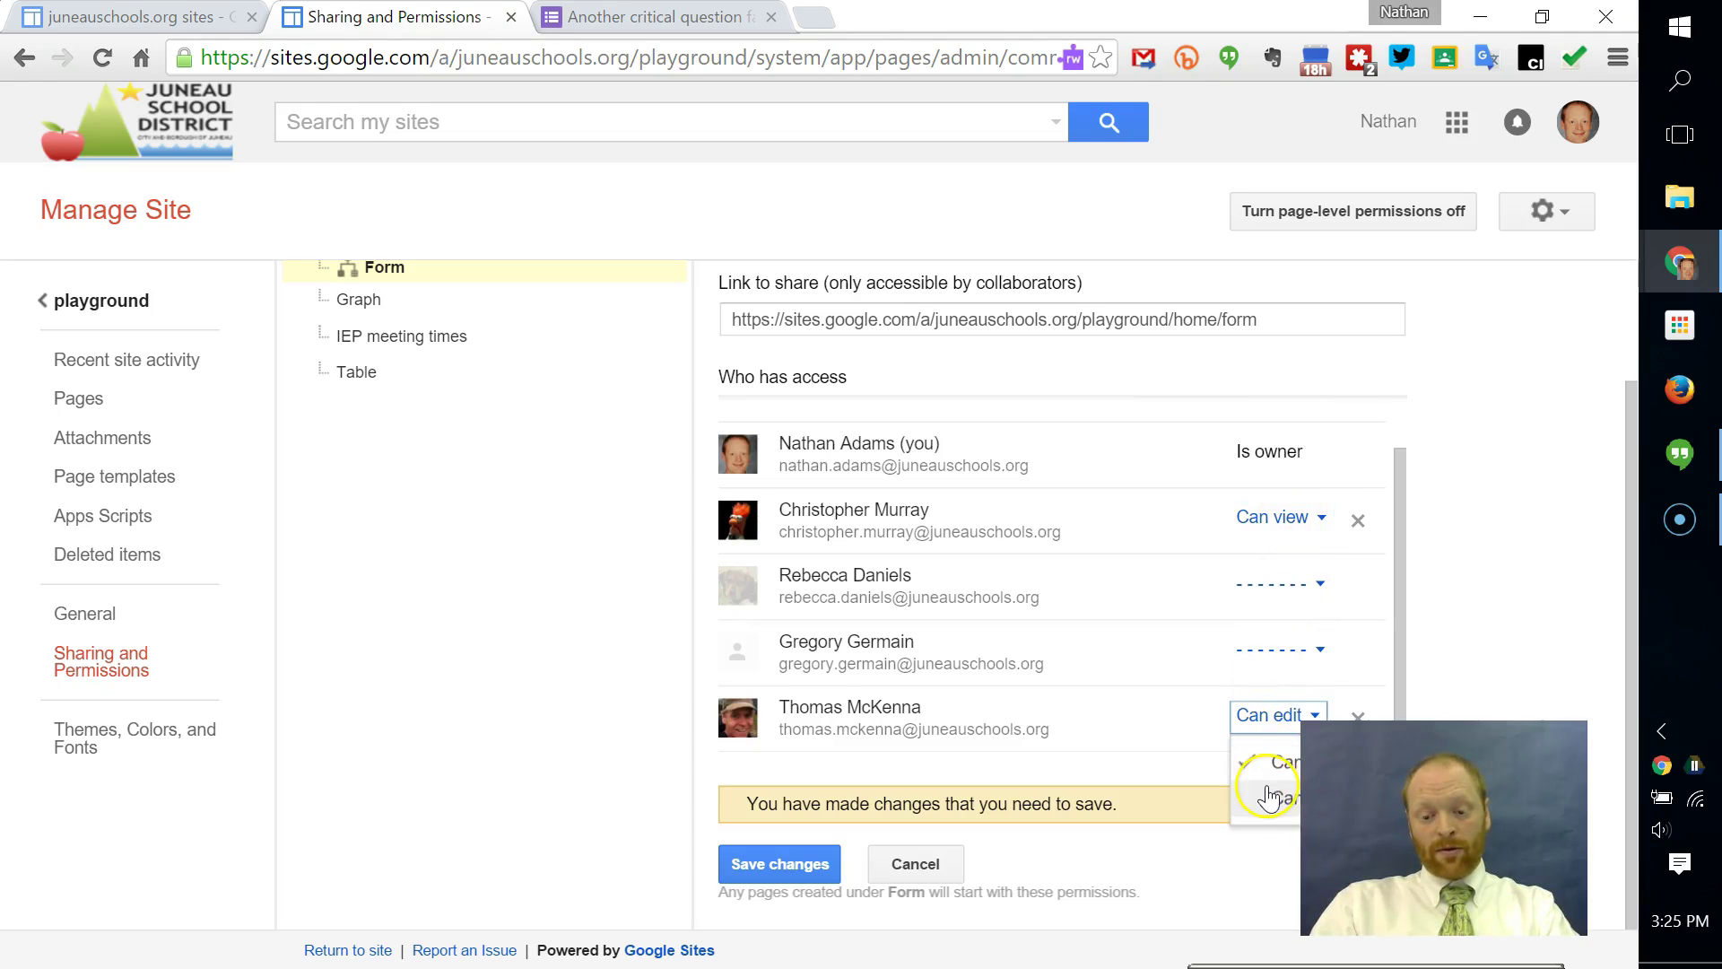
{"action": "left_click", "coordinate": [769, 865]}
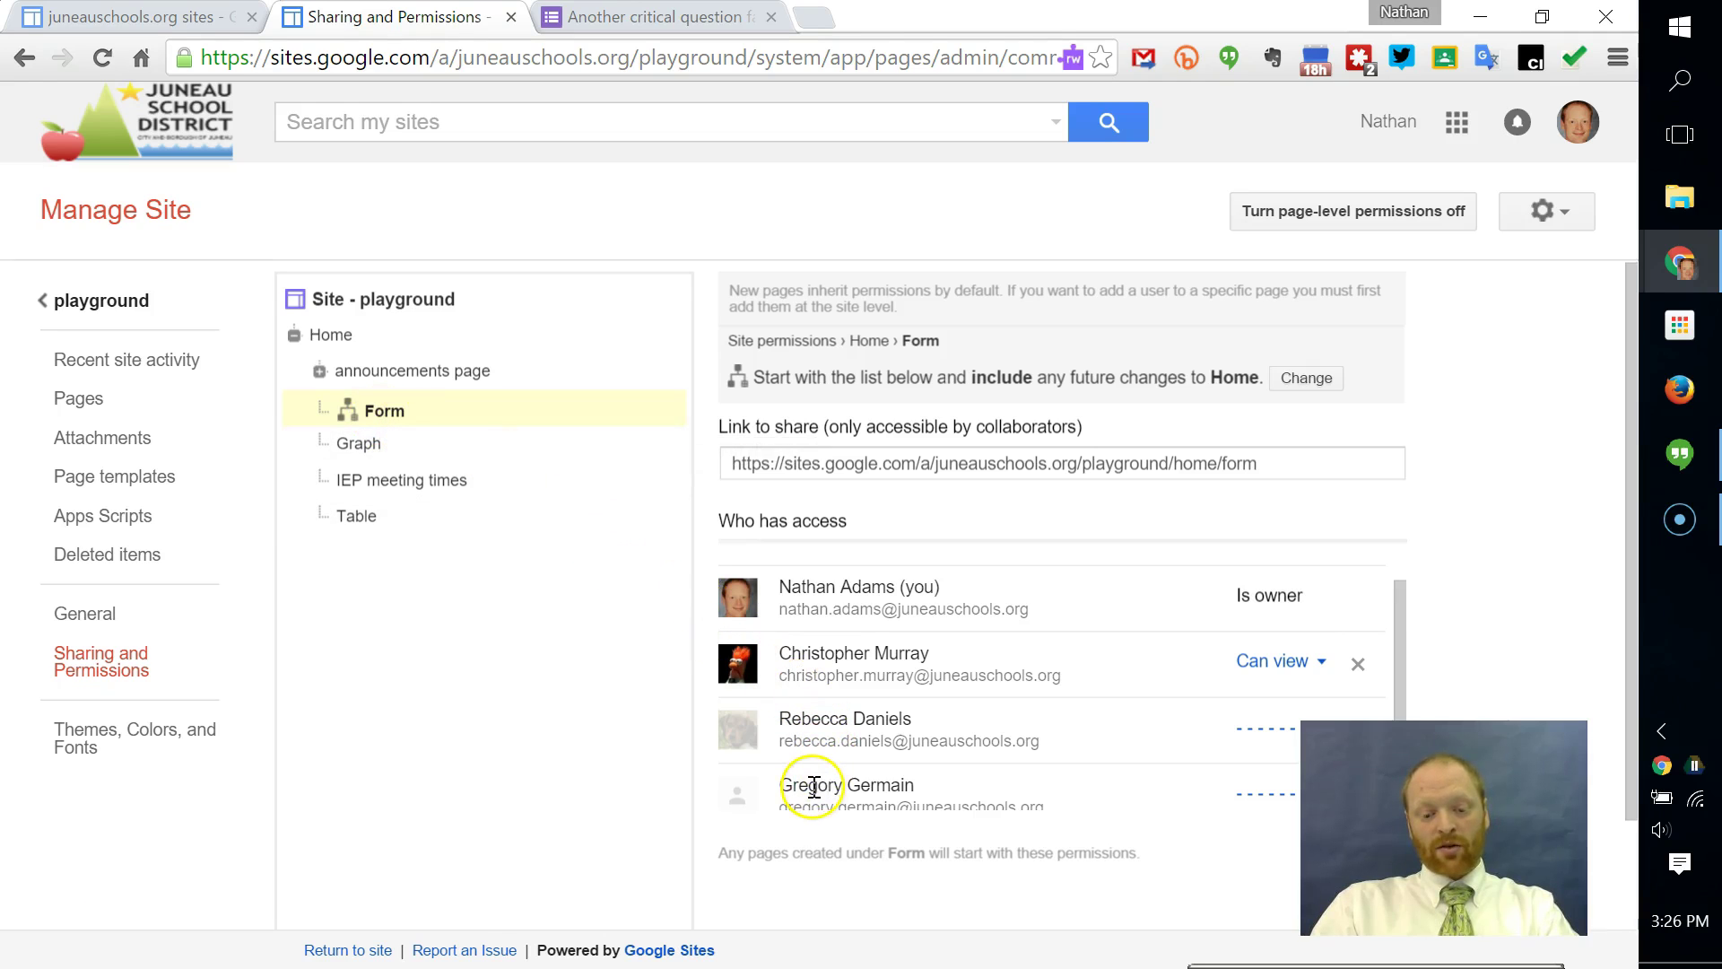
{"action": "scroll", "coordinate": [814, 788], "scroll_direction": "down", "scroll_amount": 2}
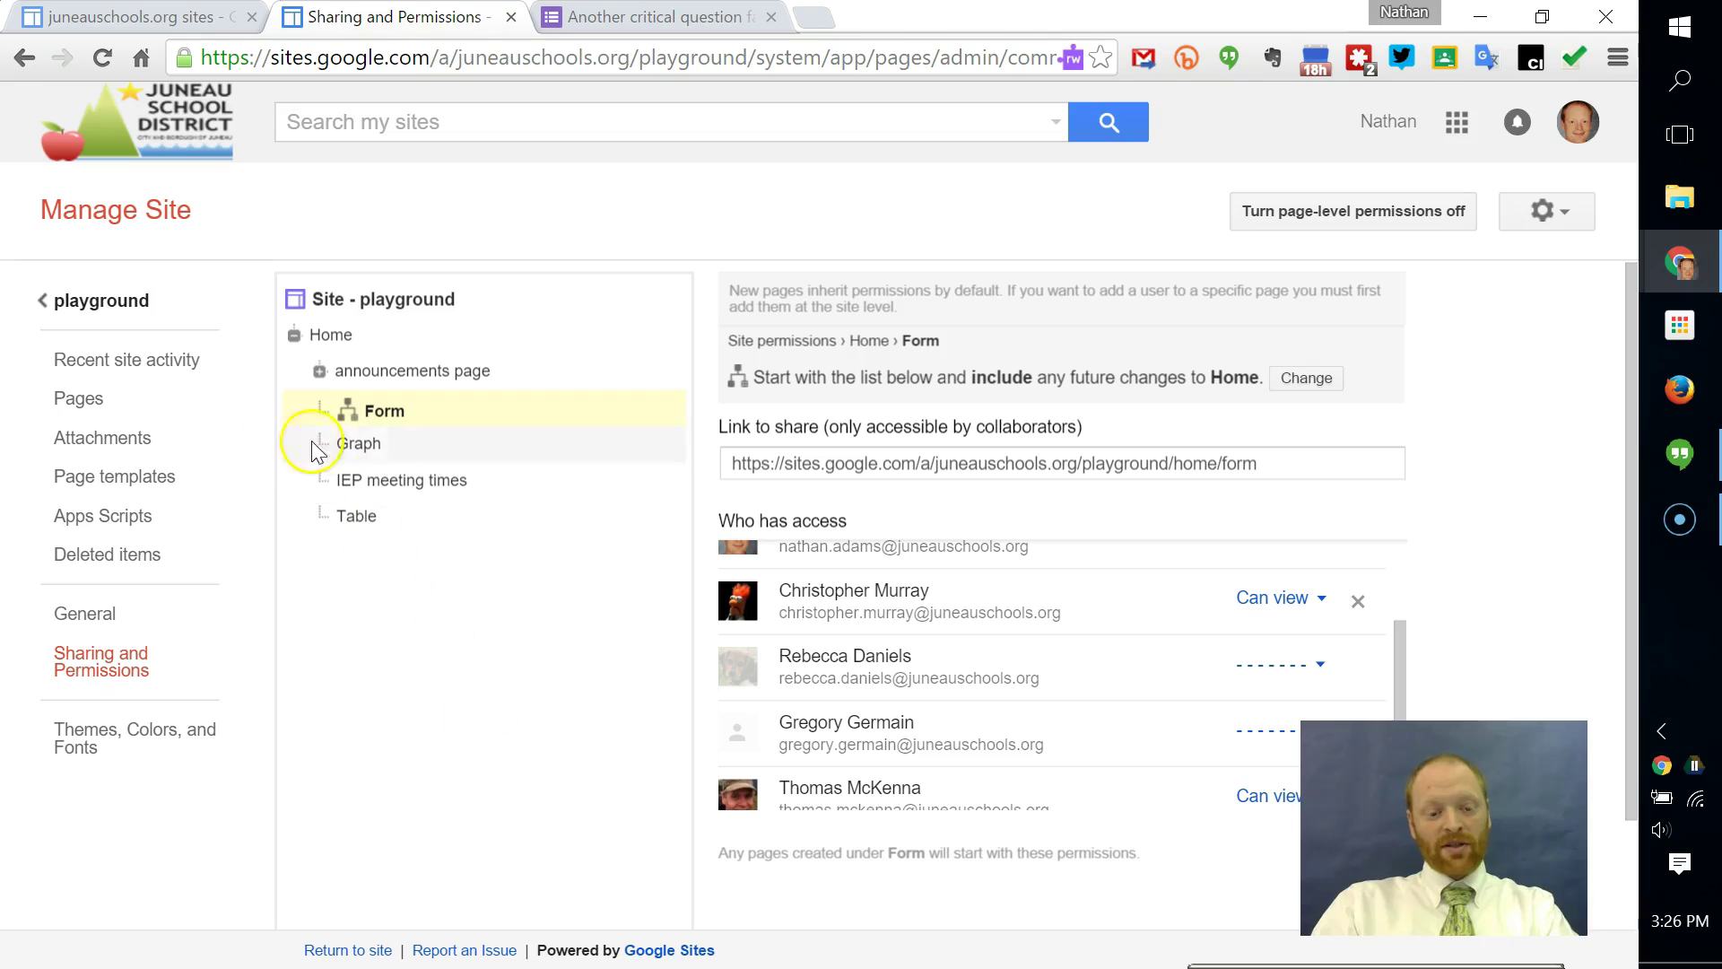
Give the Graph page custom permissions with the option not to add new users to this page, and save.
{"action": "left_click", "coordinate": [359, 443]}
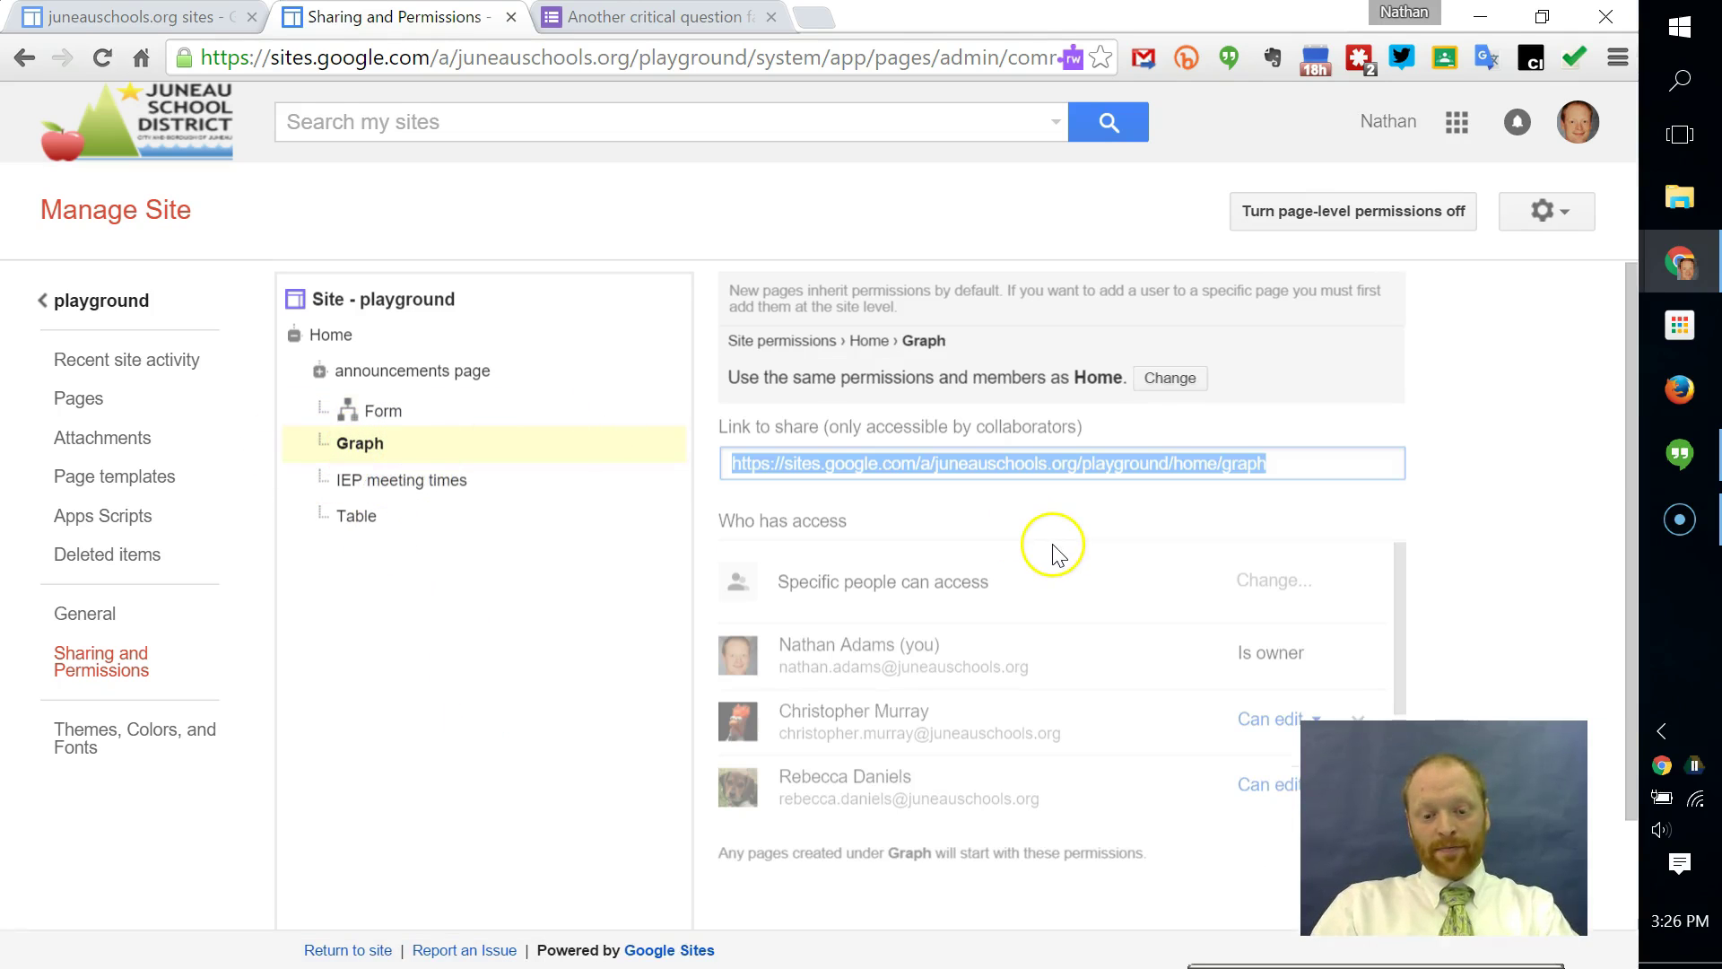
{"action": "left_click", "coordinate": [1171, 379]}
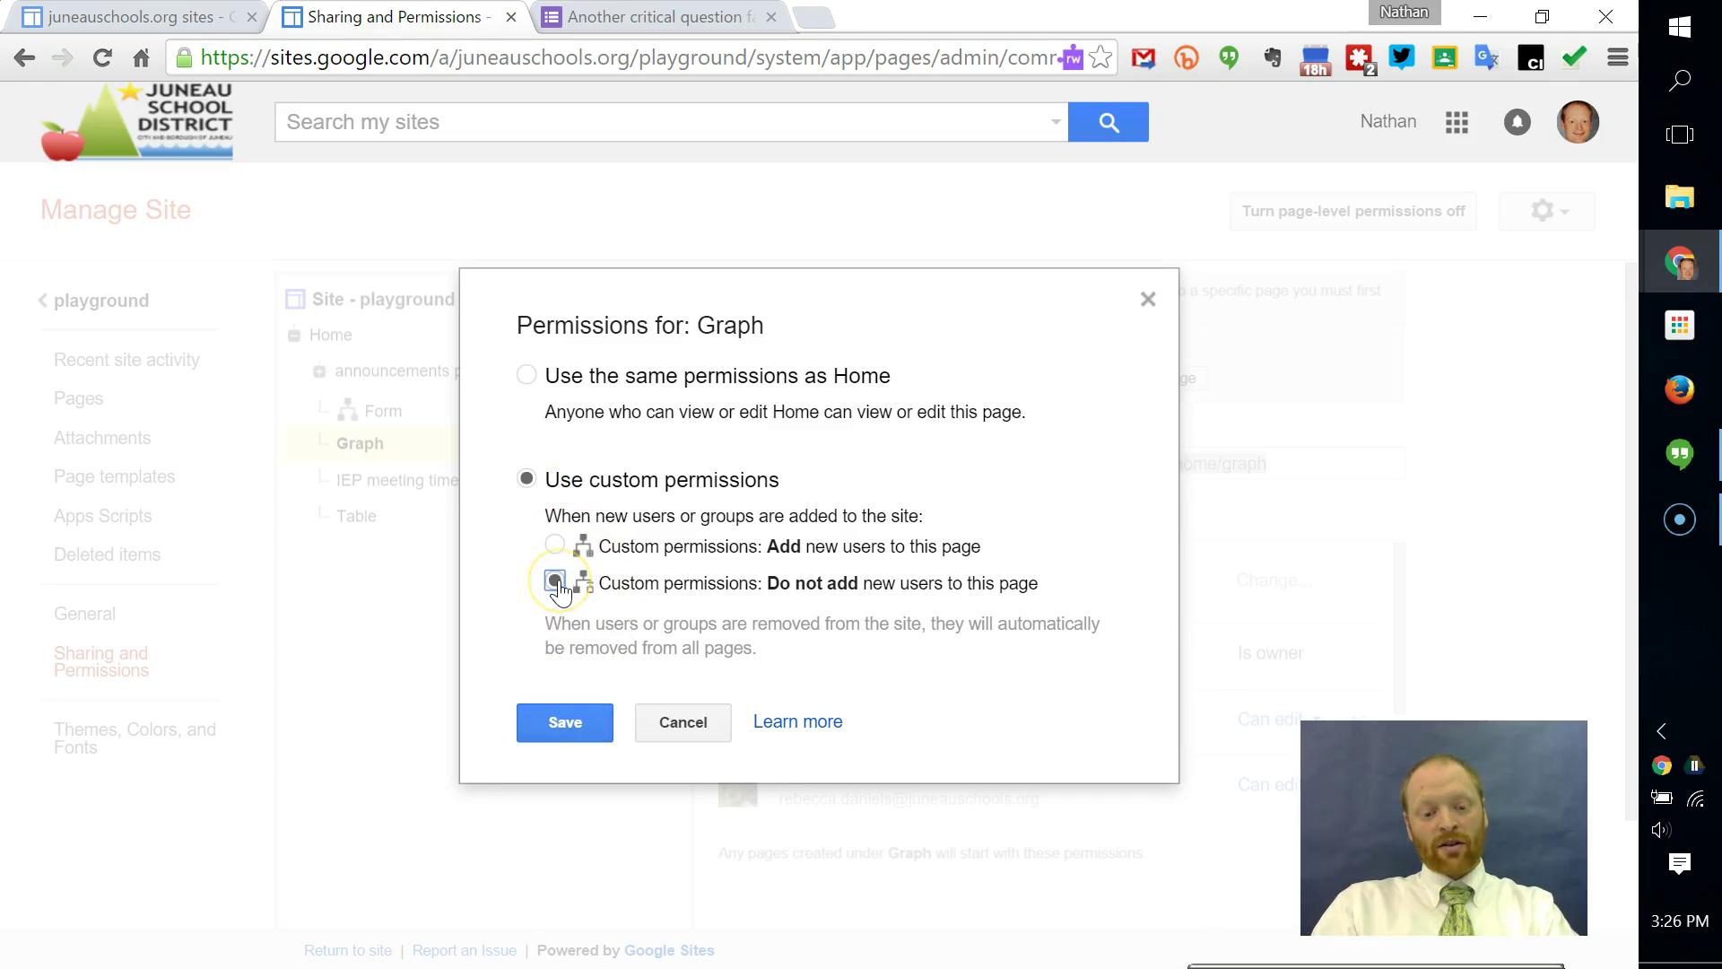
{"action": "left_click", "coordinate": [566, 719]}
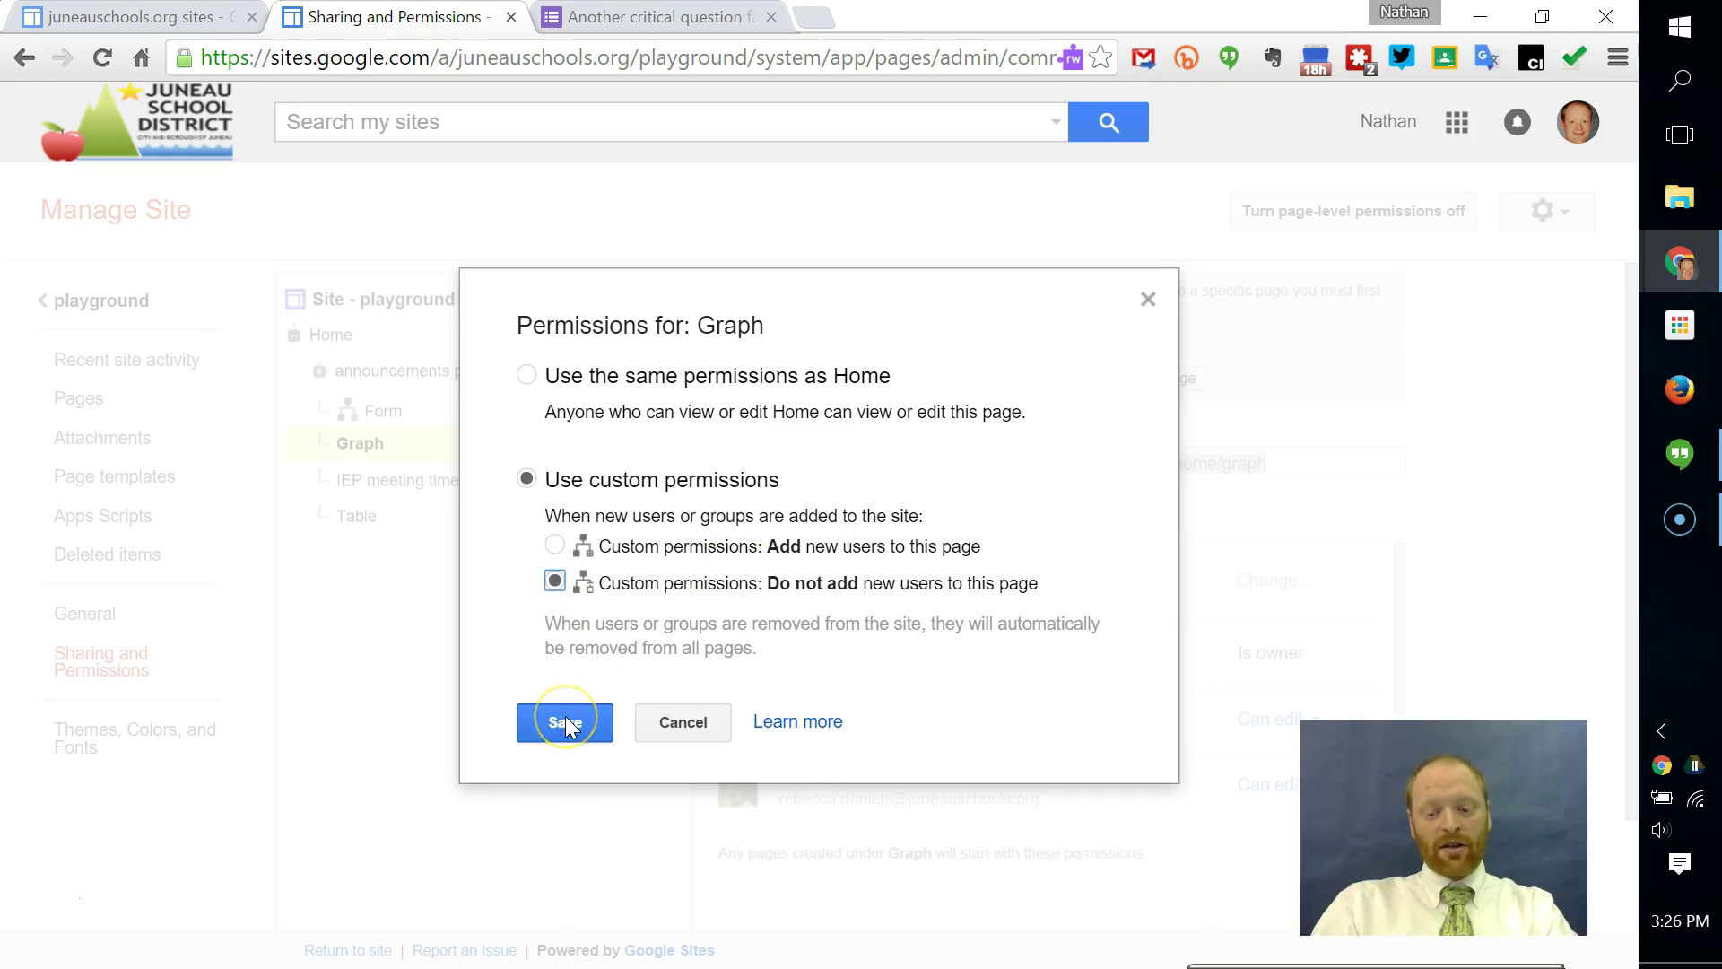
{"action": "left_click", "coordinate": [791, 633]}
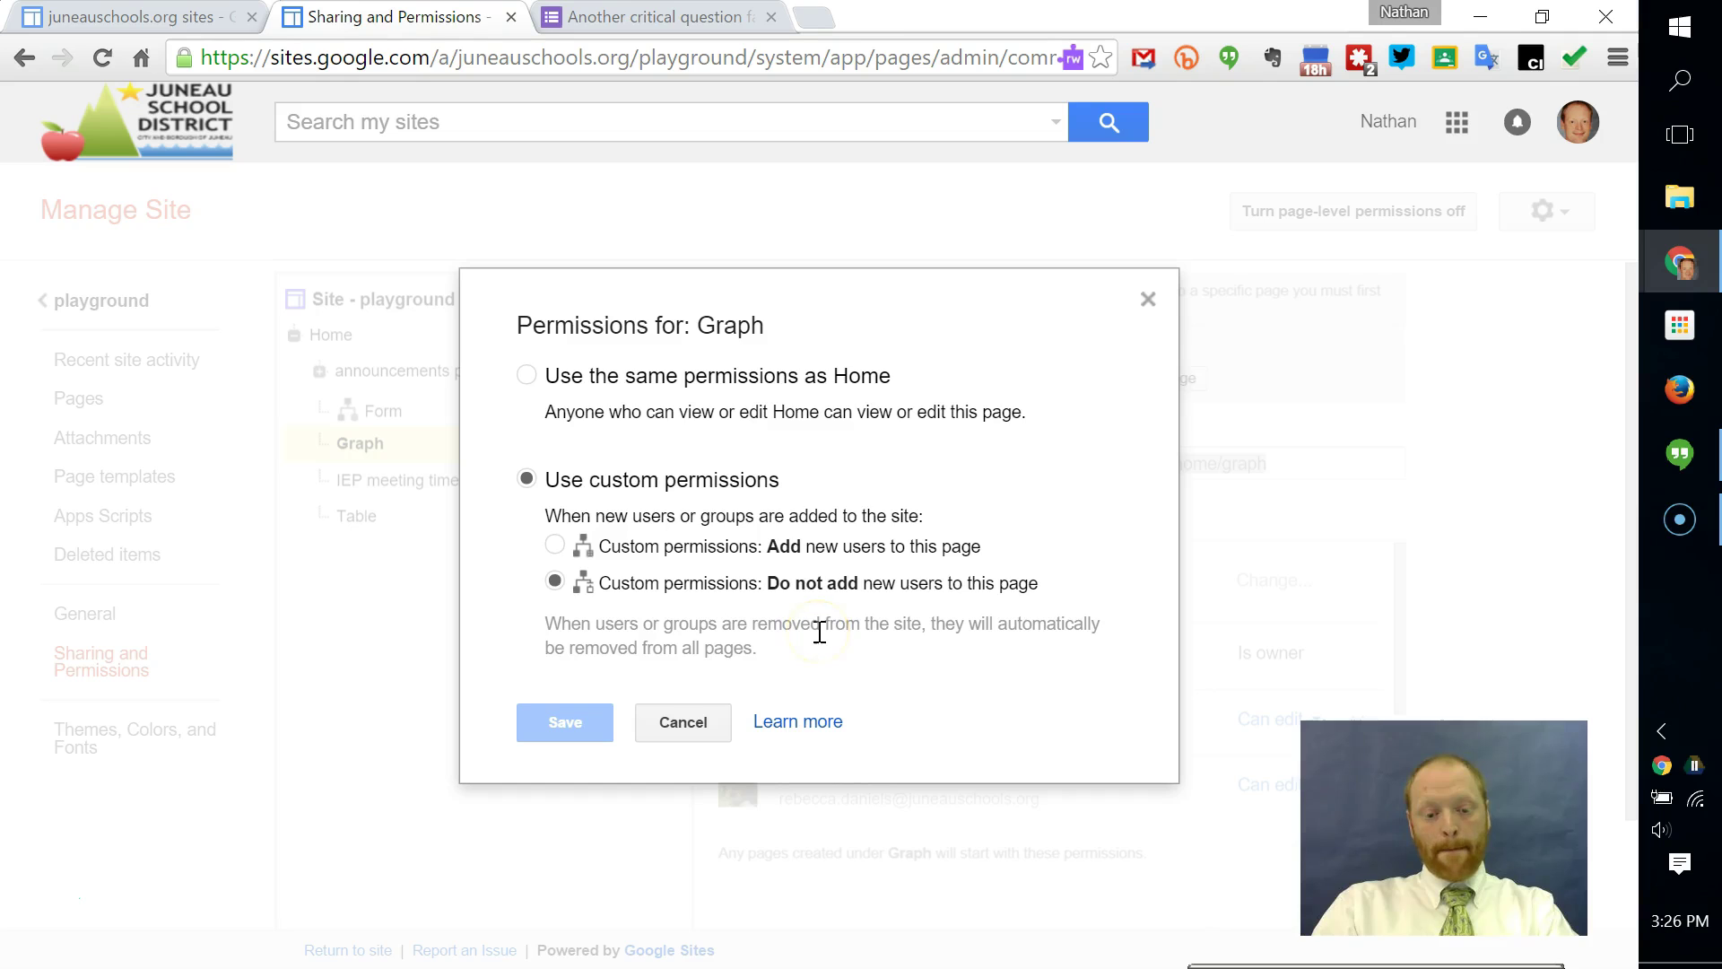
{"action": "scroll", "coordinate": [1023, 664], "scroll_direction": "down", "scroll_amount": 2}
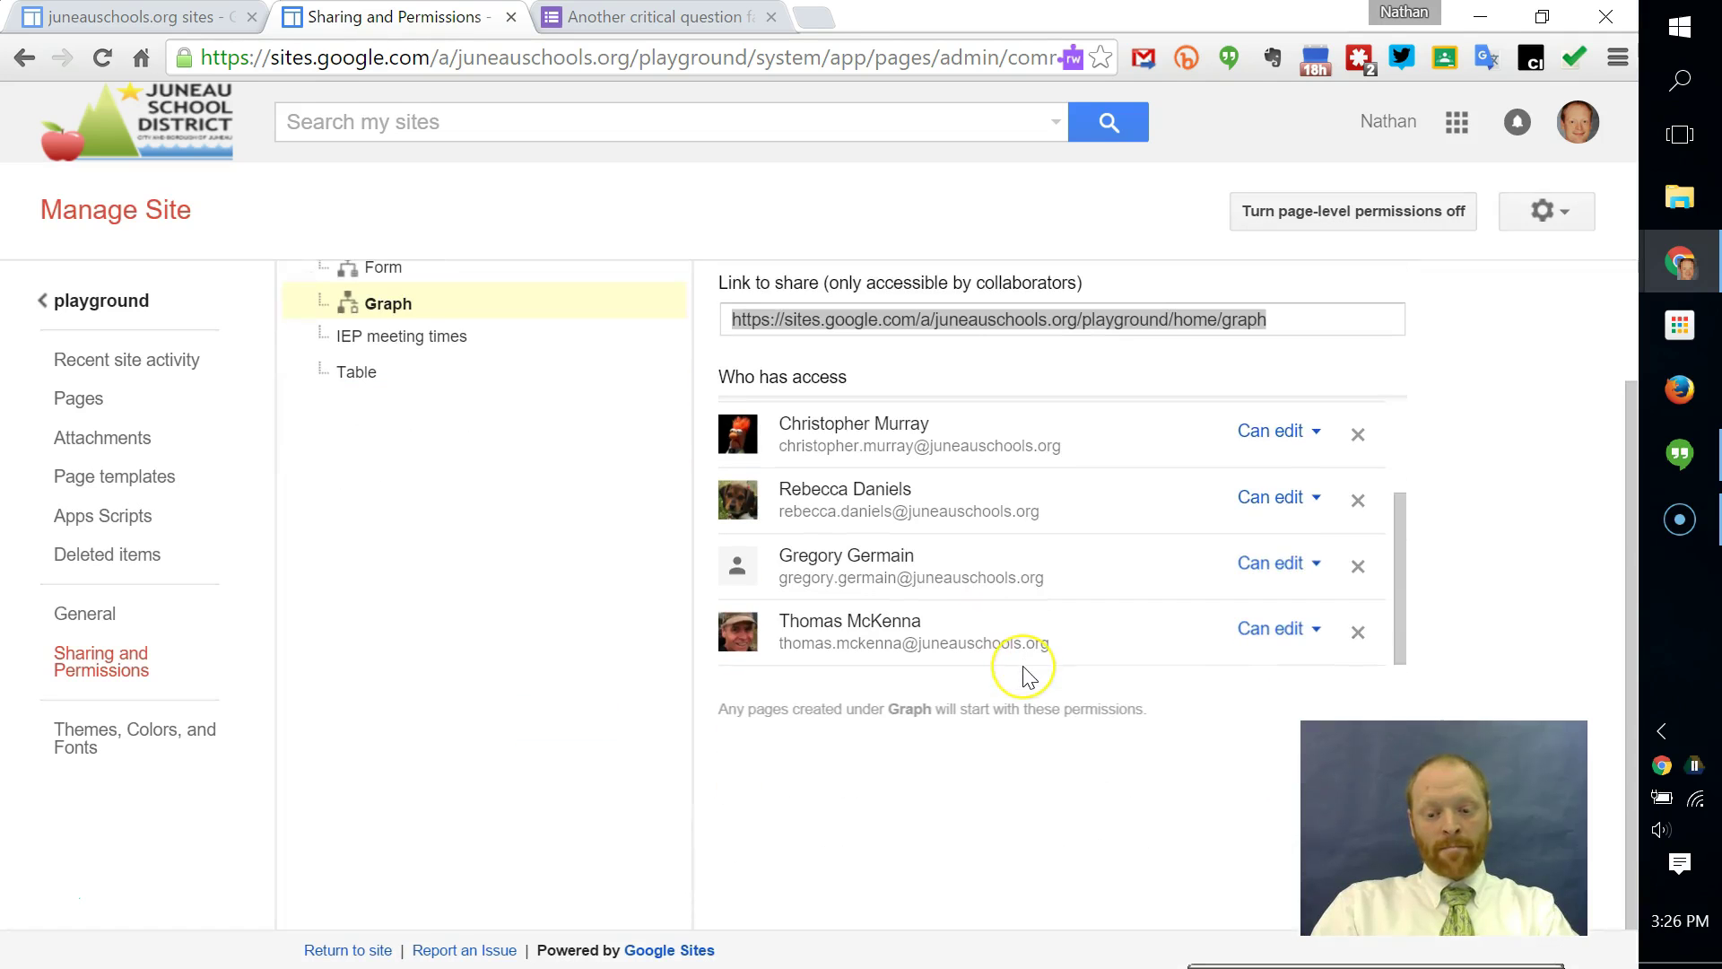
{"action": "scroll", "coordinate": [1027, 675], "scroll_direction": "up", "scroll_amount": 3}
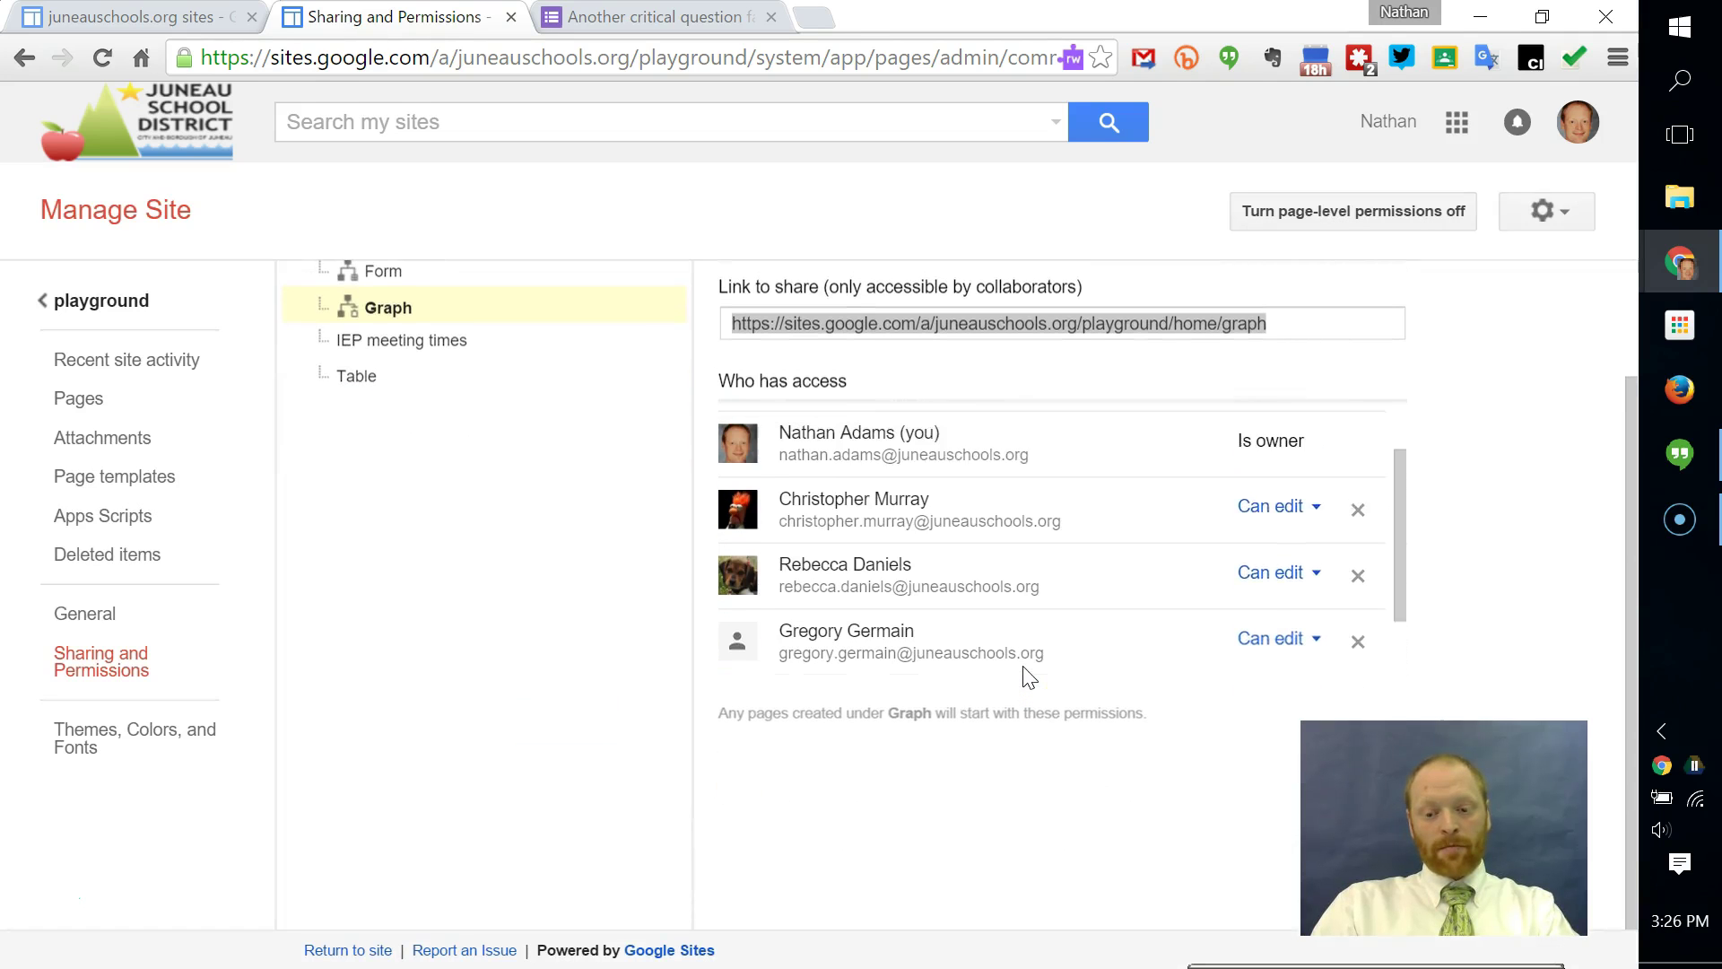
{"action": "scroll", "coordinate": [1027, 676], "scroll_direction": "up", "scroll_amount": 1}
{"action": "left_click", "coordinate": [658, 415]}
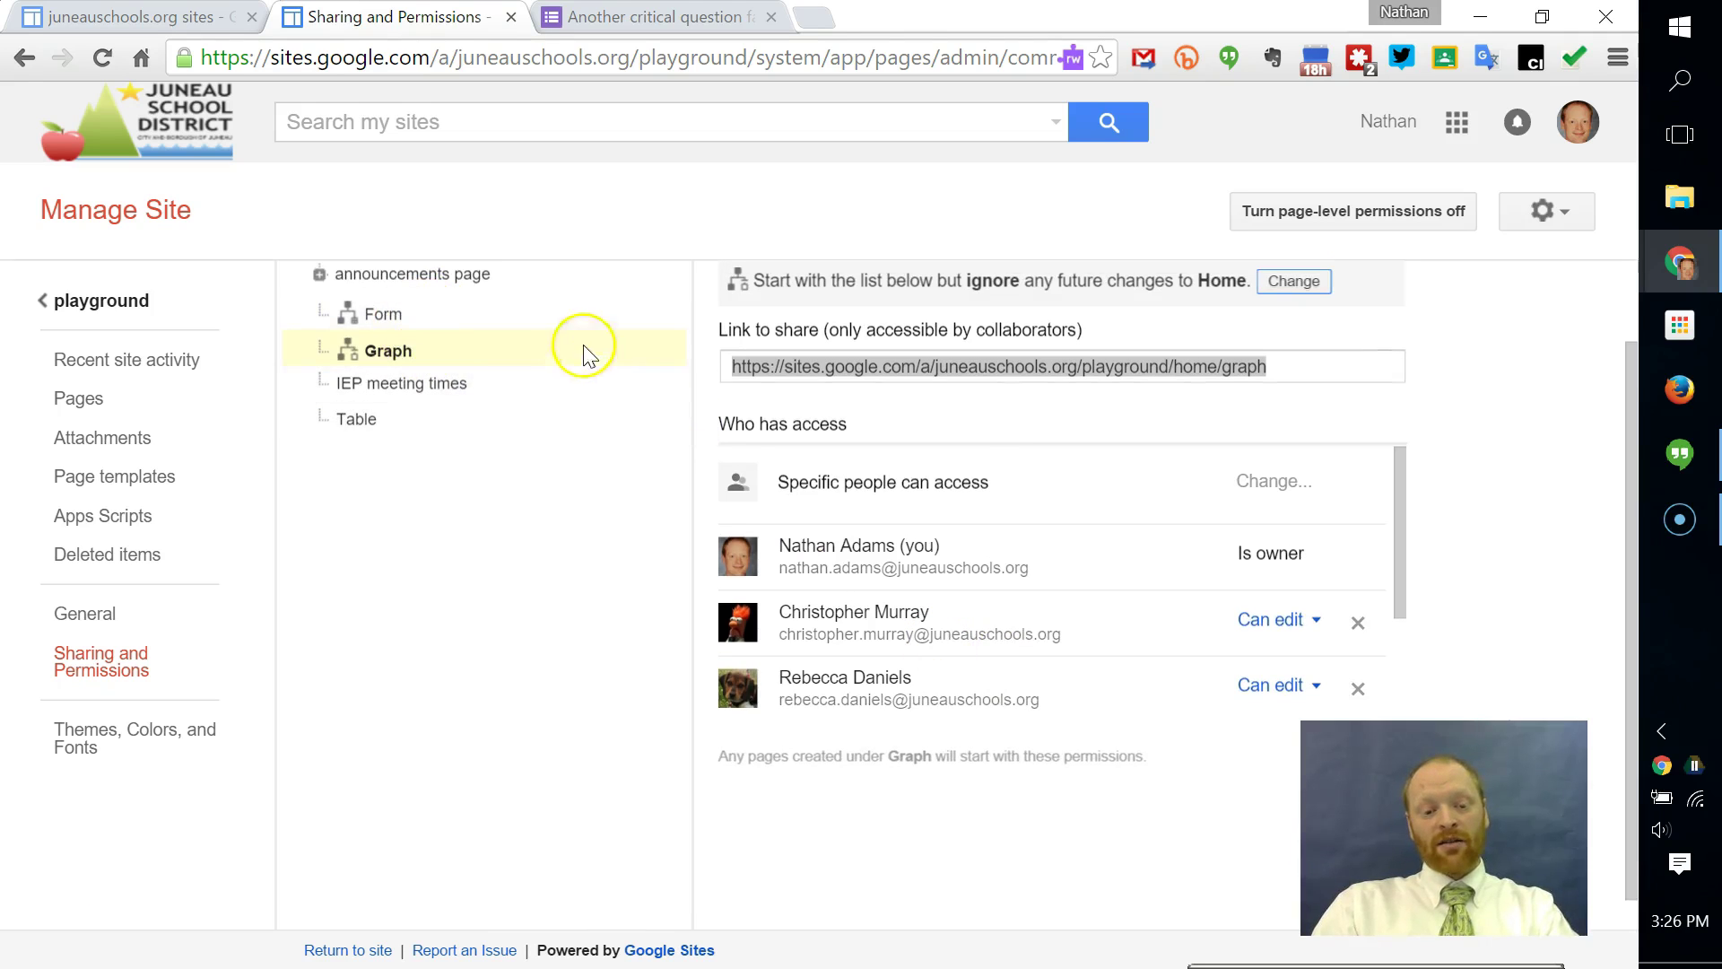
Remove the last and first invited colleagues from the Graph page's access list.
{"action": "scroll", "coordinate": [981, 480], "scroll_direction": "down", "scroll_amount": 3}
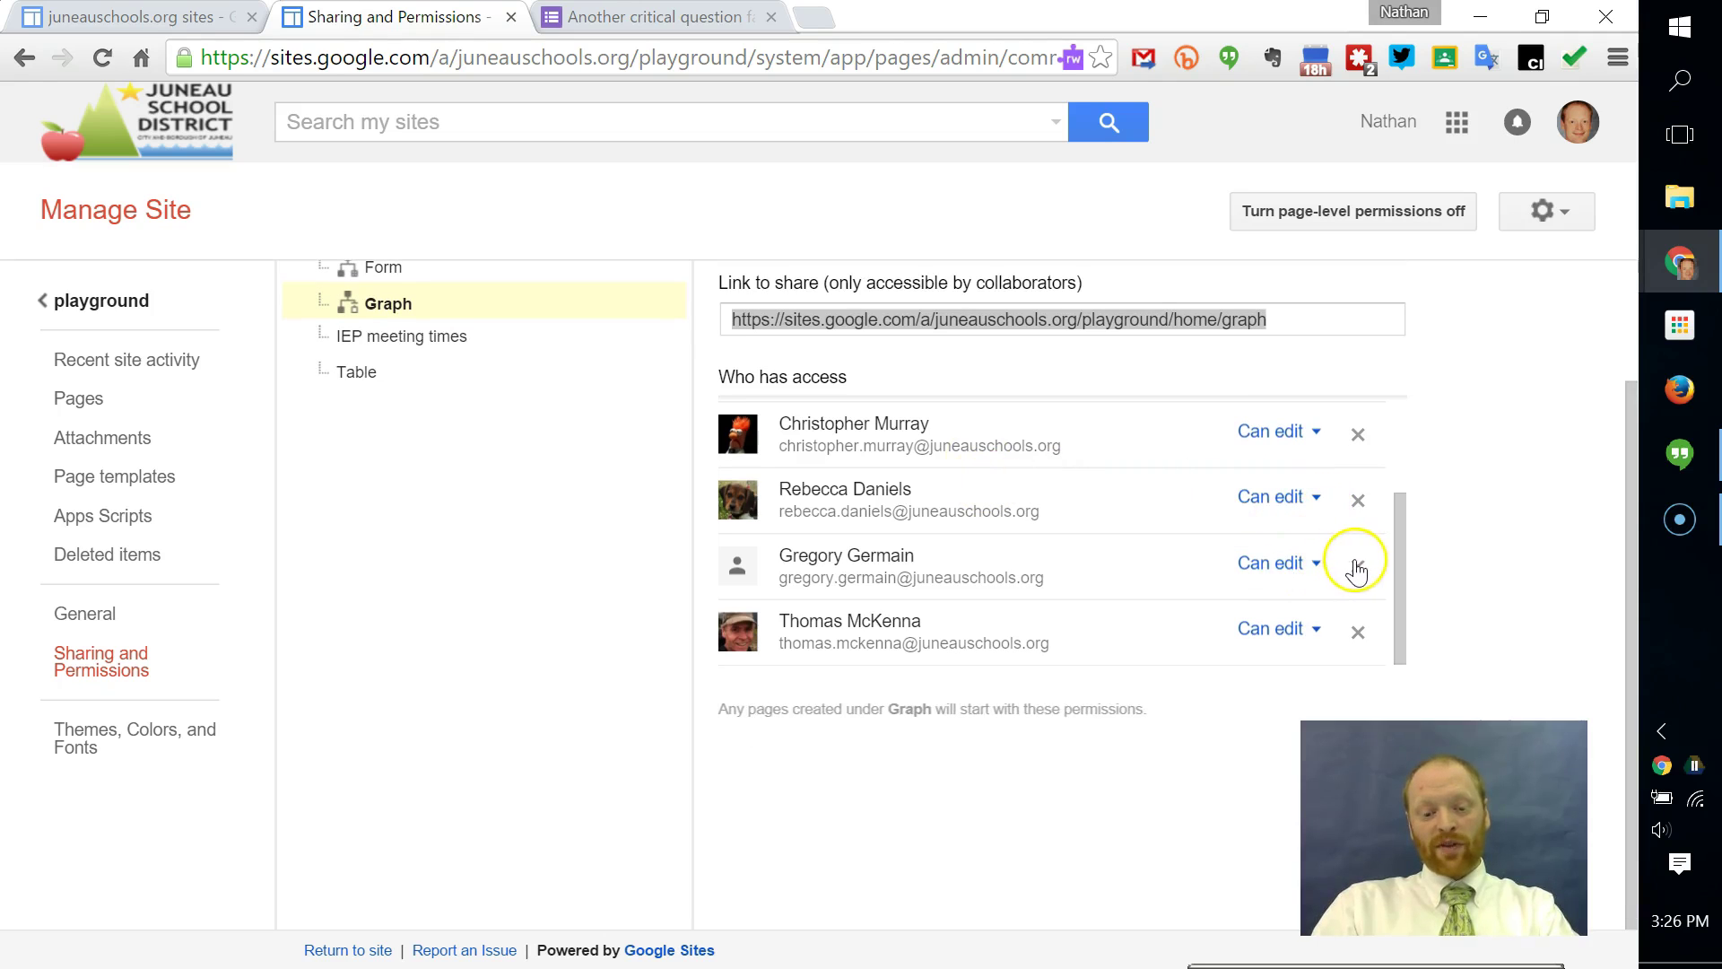
{"action": "left_click", "coordinate": [1358, 635]}
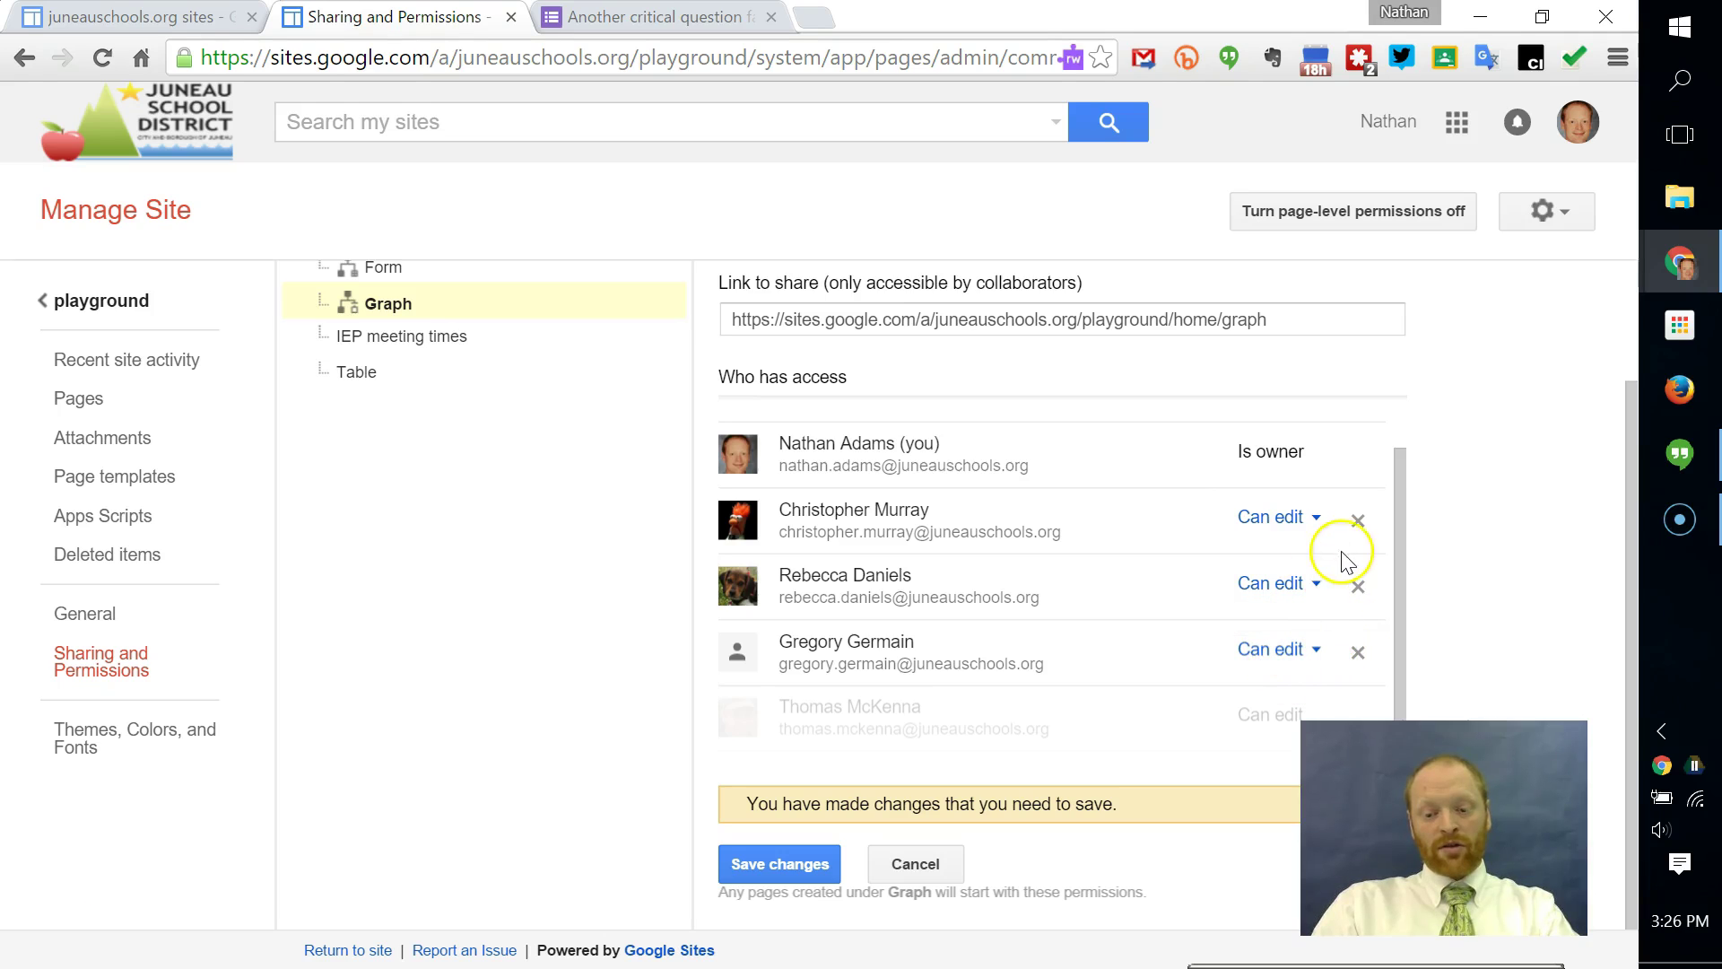
{"action": "left_click", "coordinate": [1358, 522]}
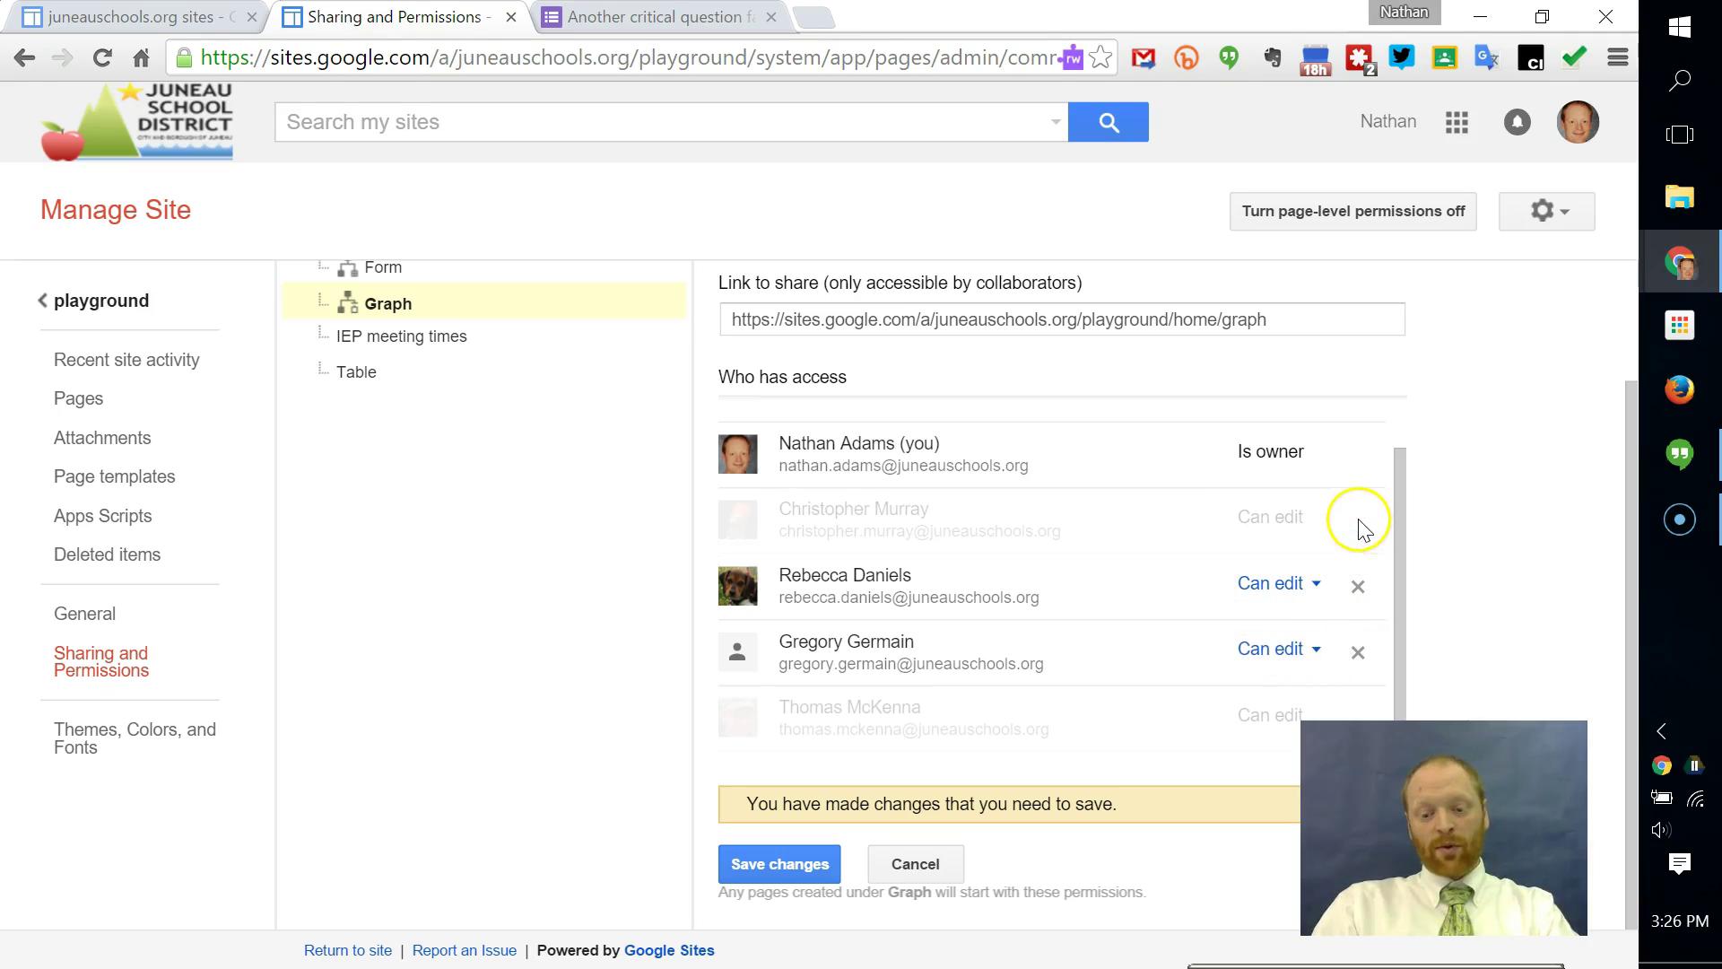
Set the two remaining invited colleagues to "Can view" on the Graph page and save the changes.
{"action": "left_click", "coordinate": [1287, 592]}
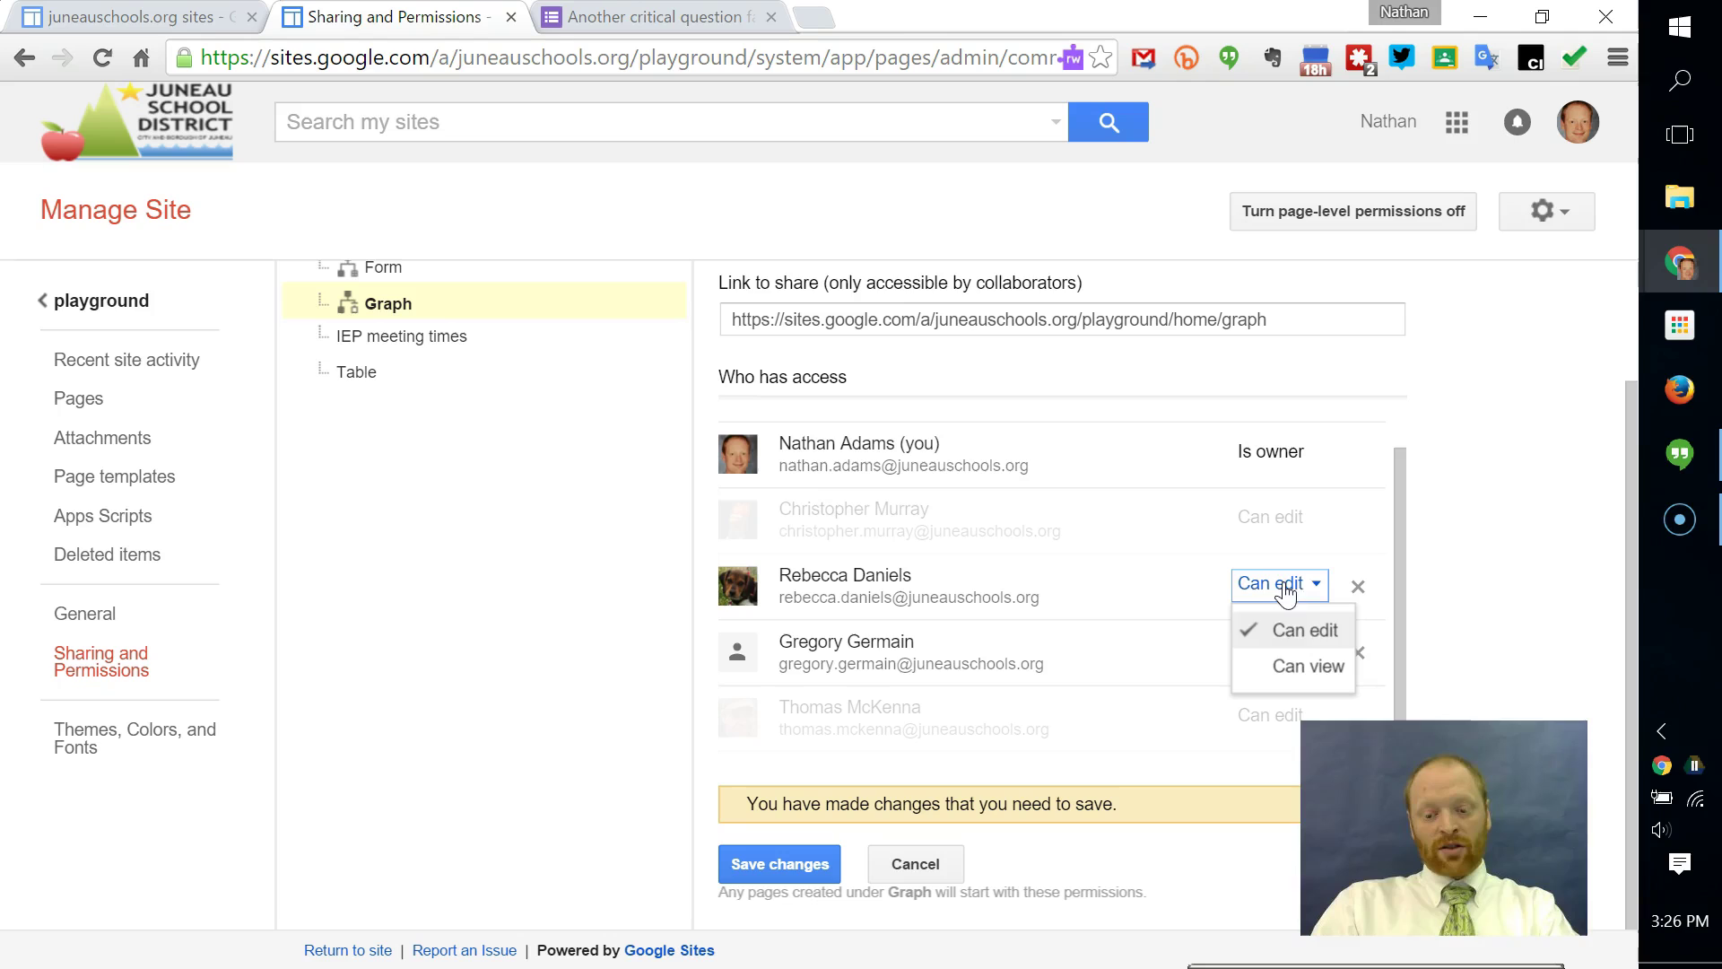
{"action": "left_click", "coordinate": [1284, 665]}
{"action": "left_click", "coordinate": [1289, 647]}
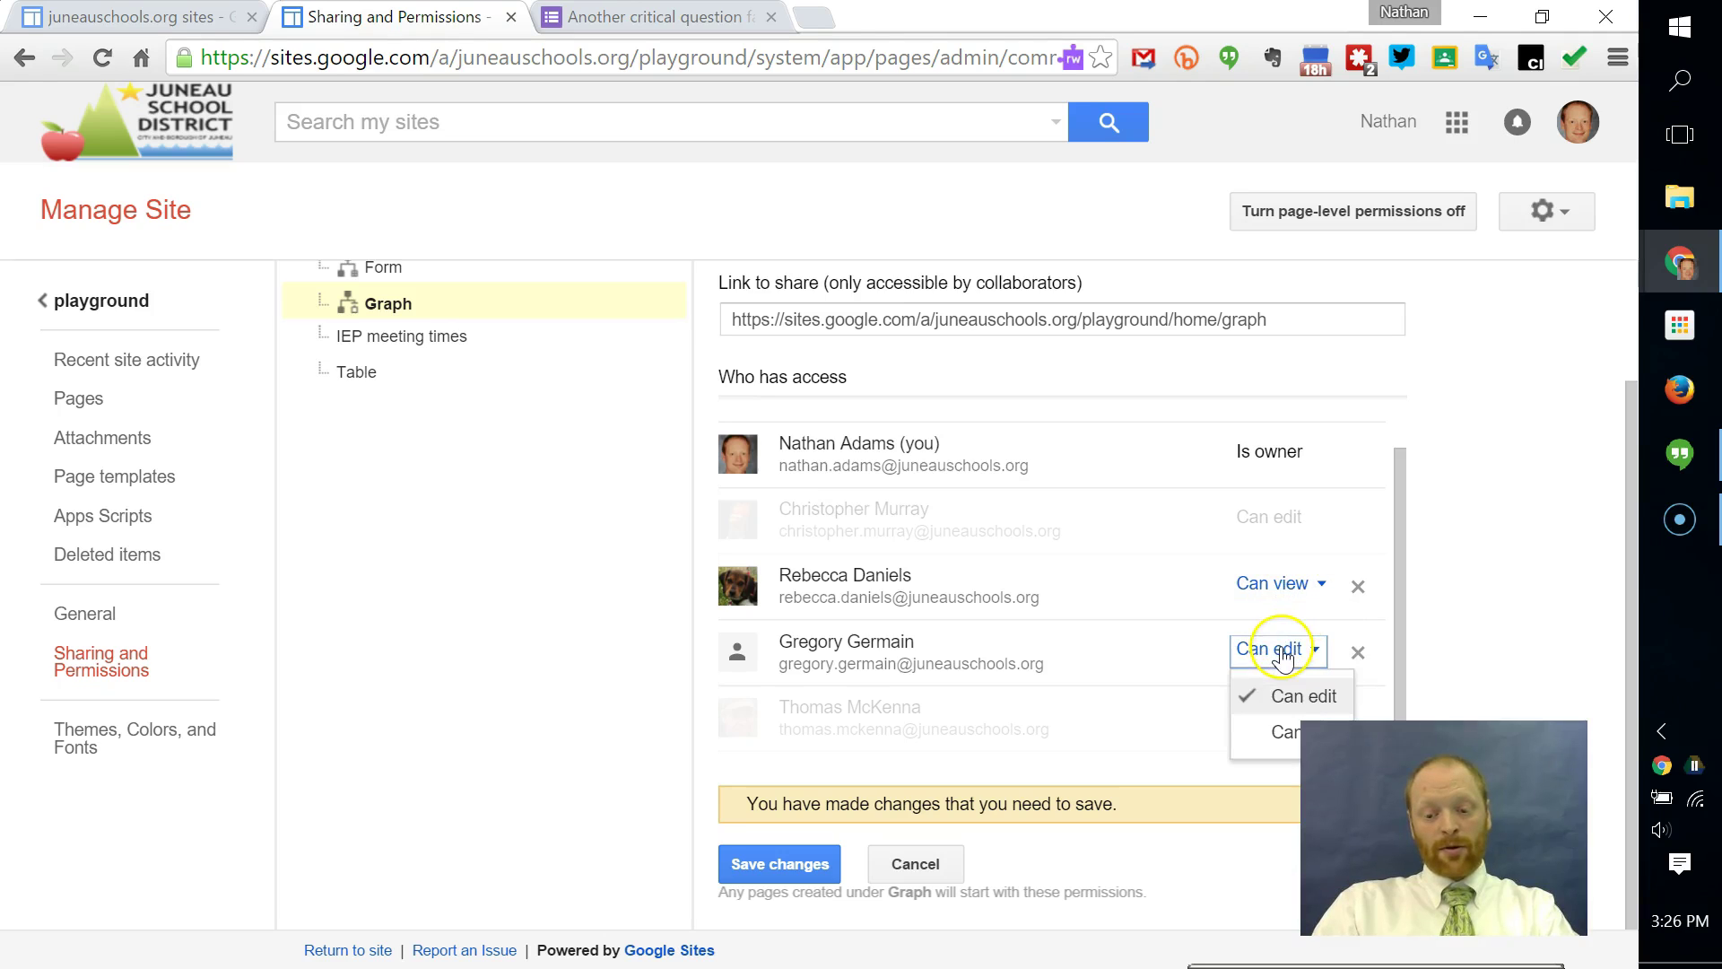
{"action": "left_click", "coordinate": [1281, 728]}
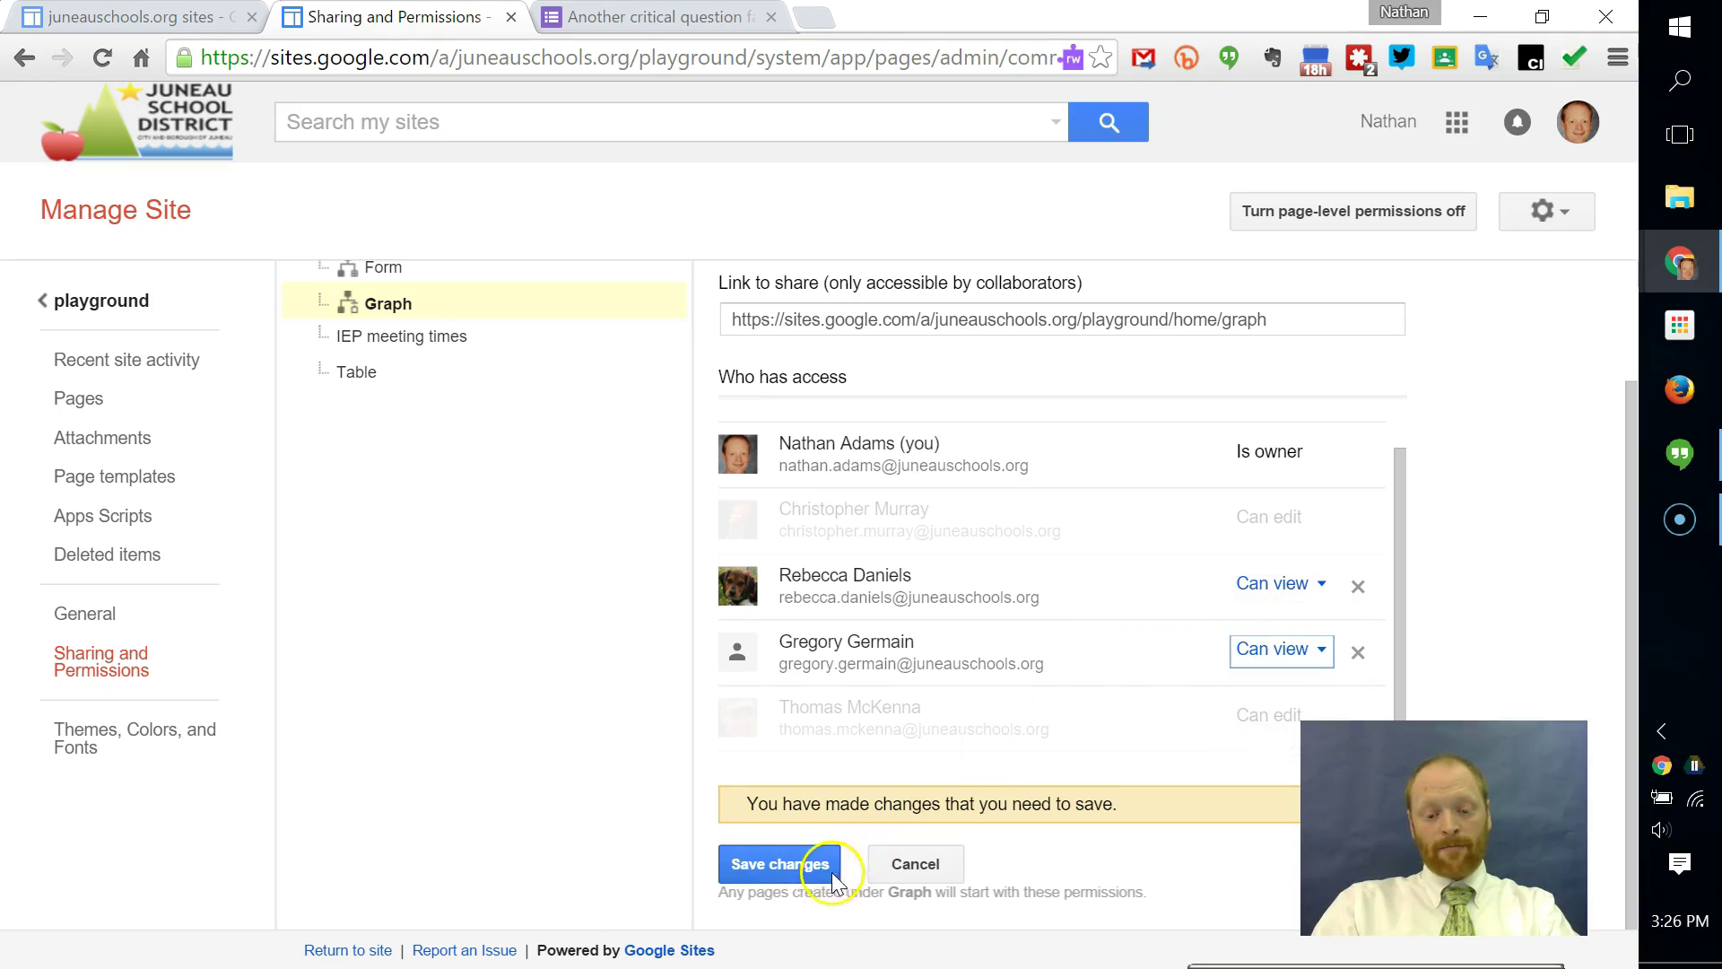
{"action": "left_click", "coordinate": [756, 861]}
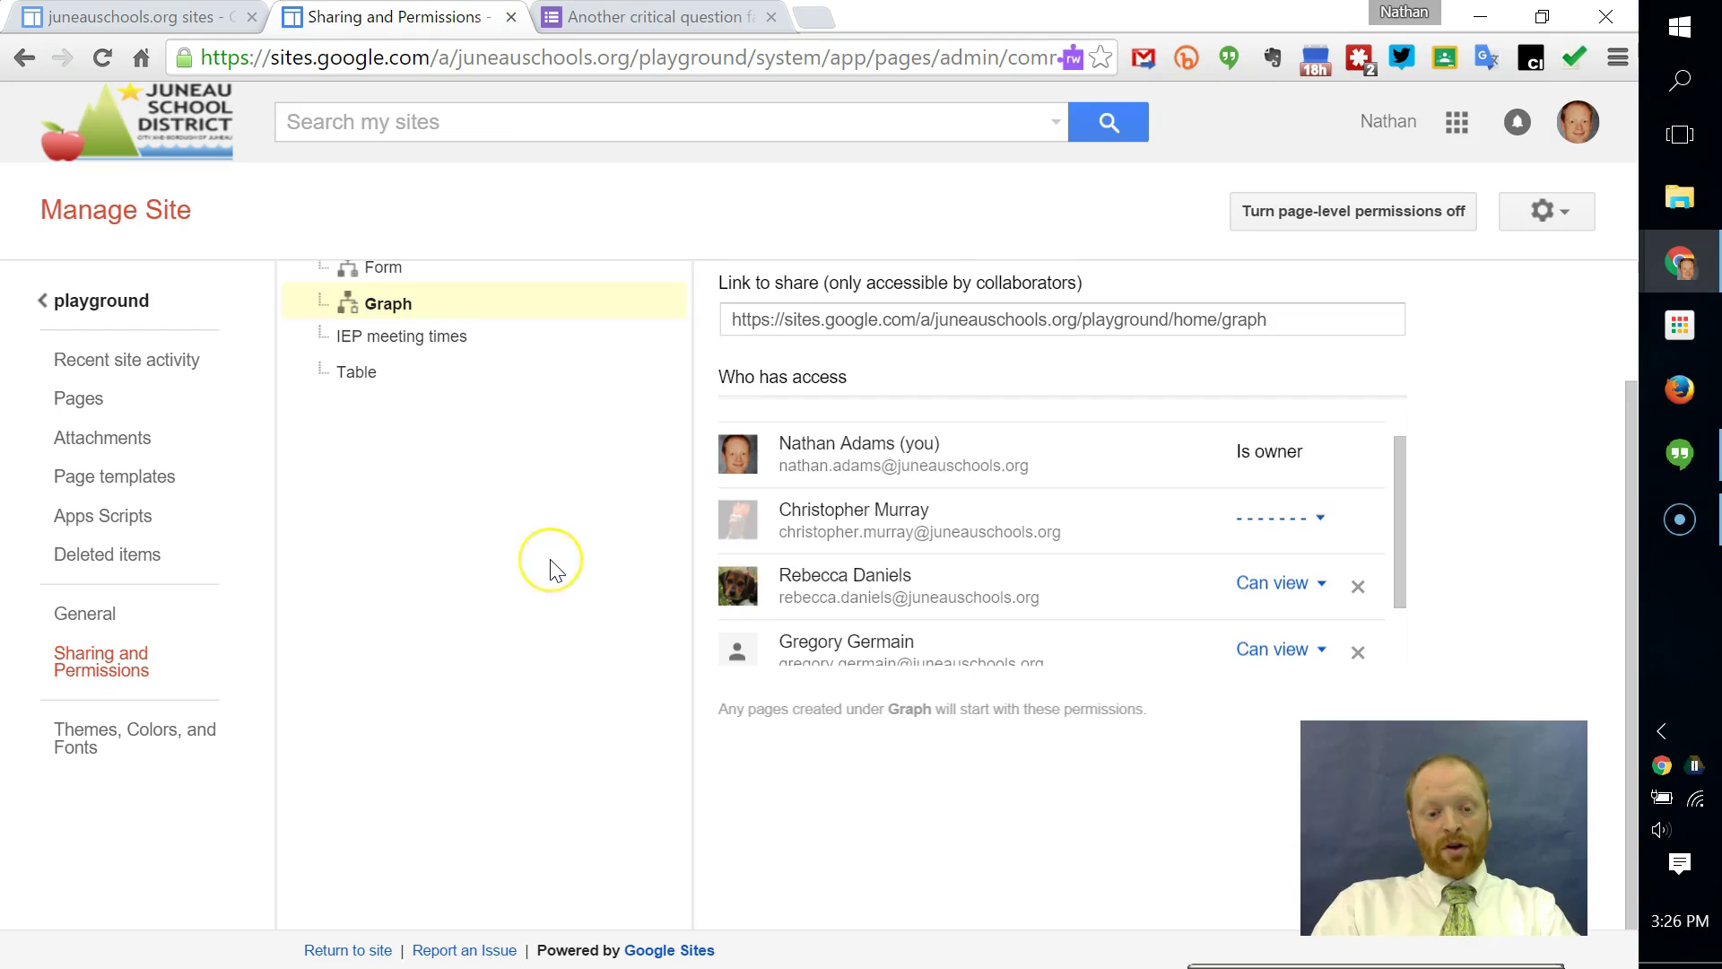
Review the Graph page's access list and each collaborator's permission level.
{"action": "scroll", "coordinate": [550, 567], "scroll_direction": "up", "scroll_amount": 2}
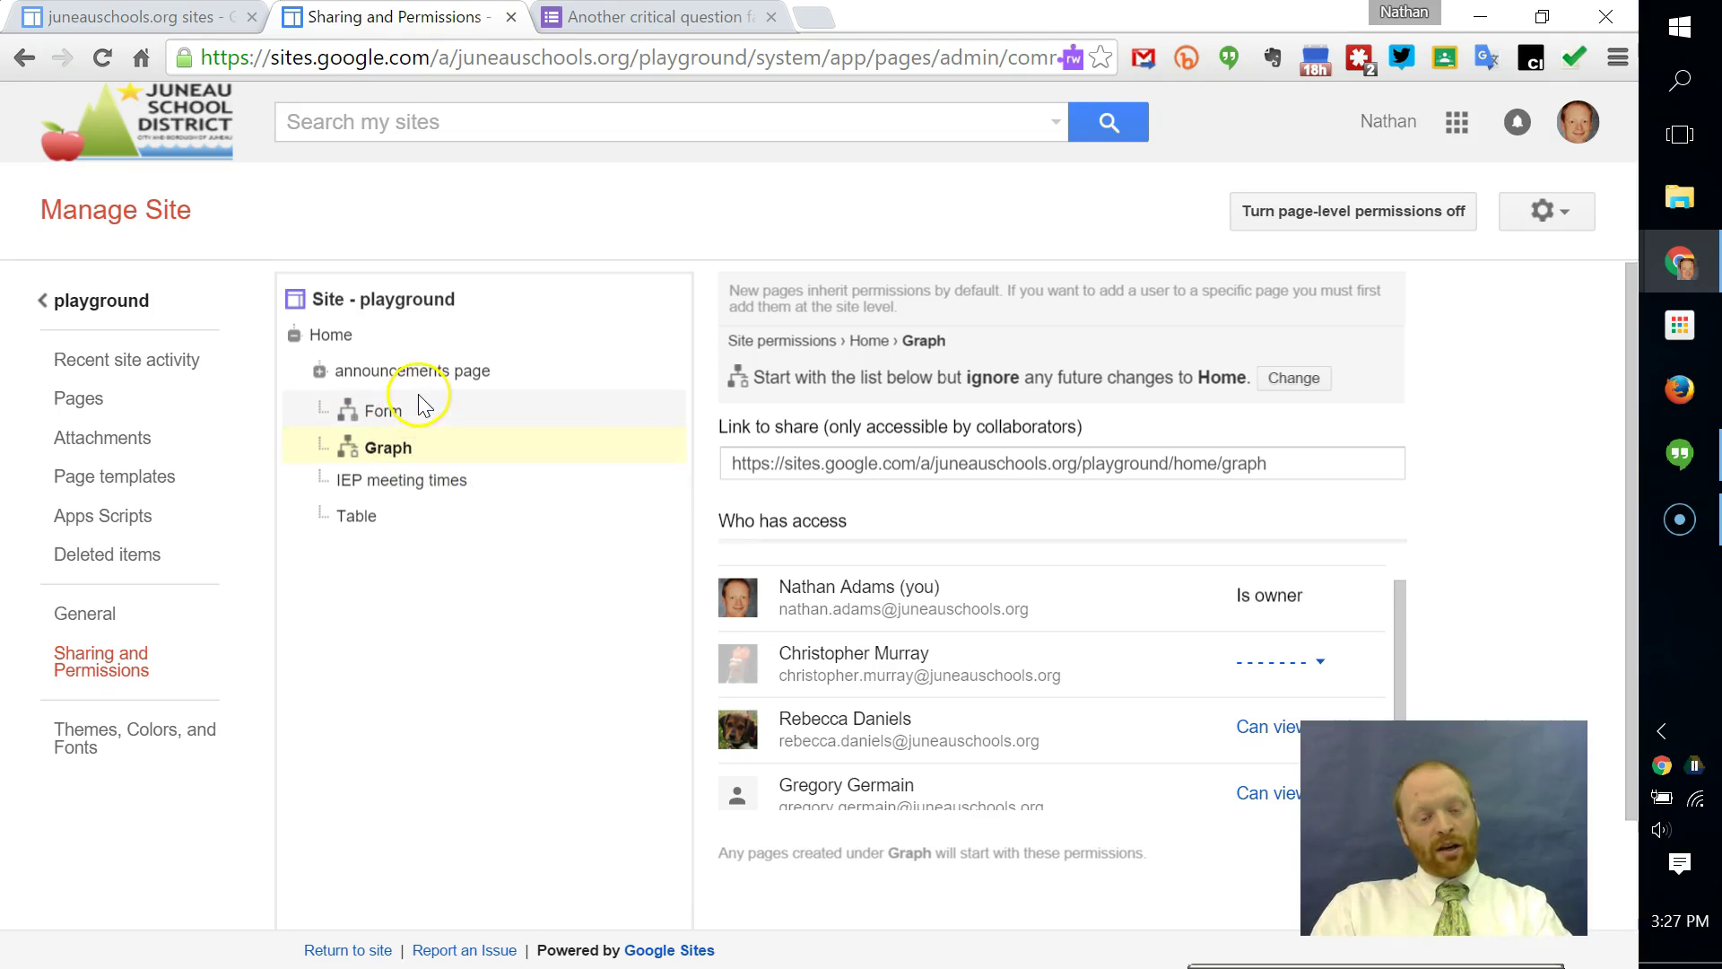
{"action": "left_click", "coordinate": [386, 313]}
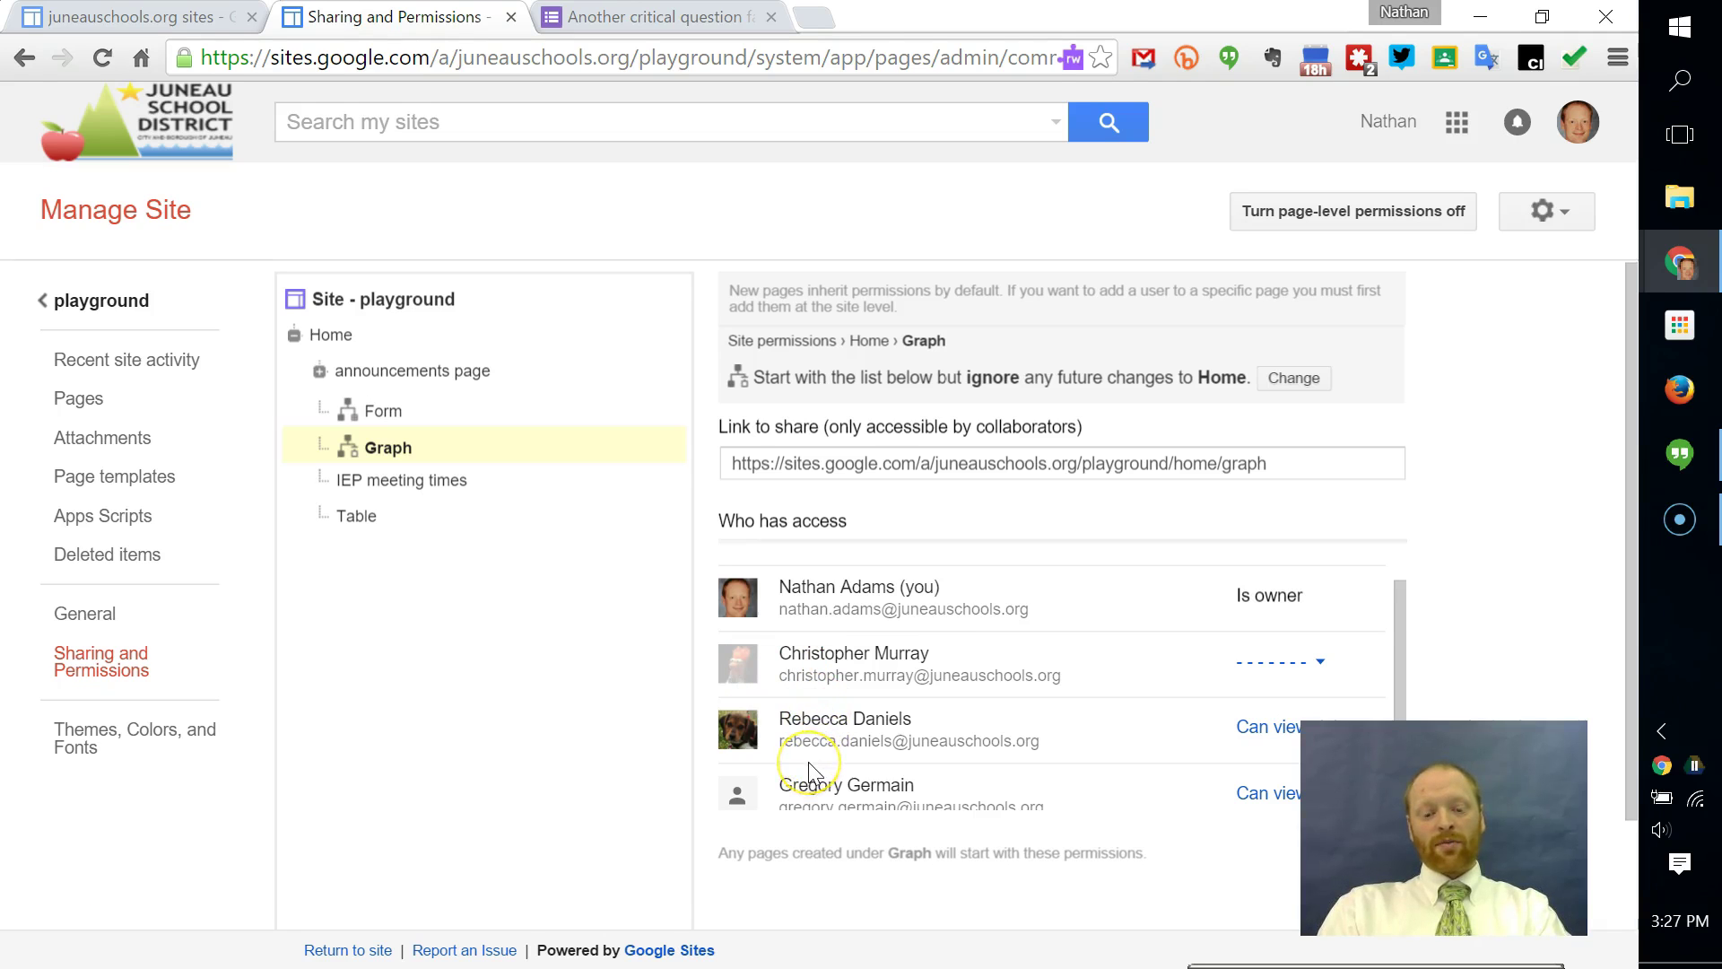
{"action": "scroll", "coordinate": [809, 762], "scroll_direction": "down", "scroll_amount": 2}
{"action": "scroll", "coordinate": [809, 762], "scroll_direction": "down", "scroll_amount": 1}
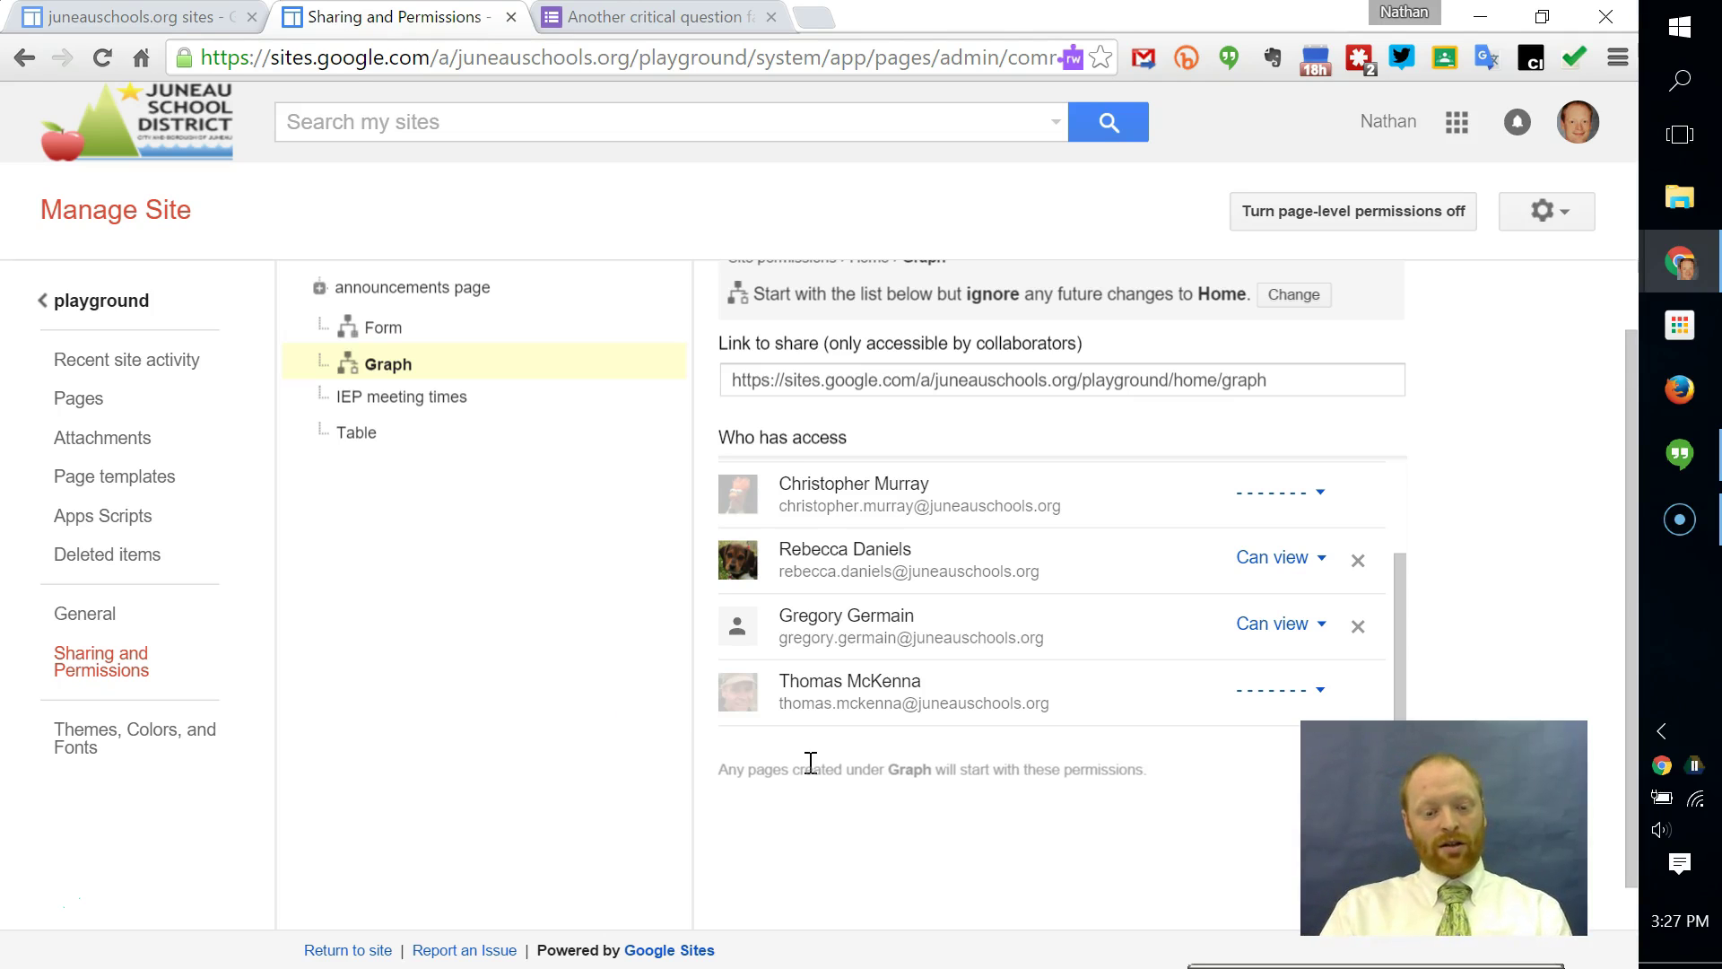
{"action": "scroll", "coordinate": [462, 507], "scroll_direction": "up", "scroll_amount": 1}
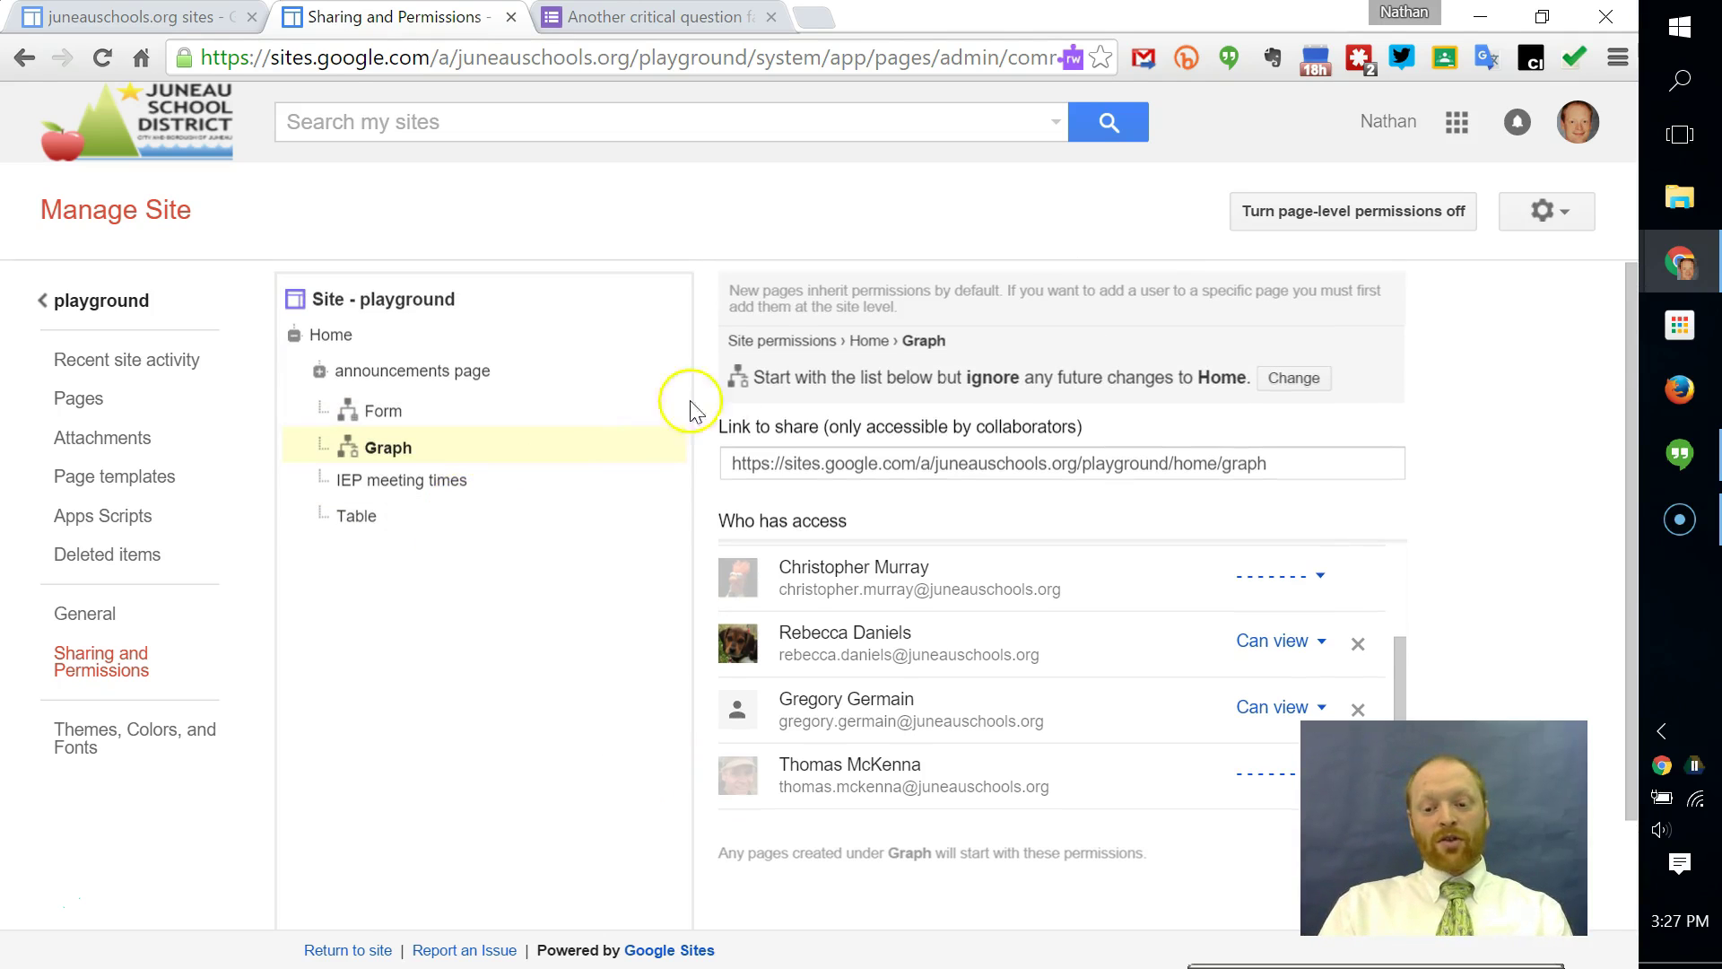
{"action": "scroll", "coordinate": [758, 652], "scroll_direction": "down", "scroll_amount": 2}
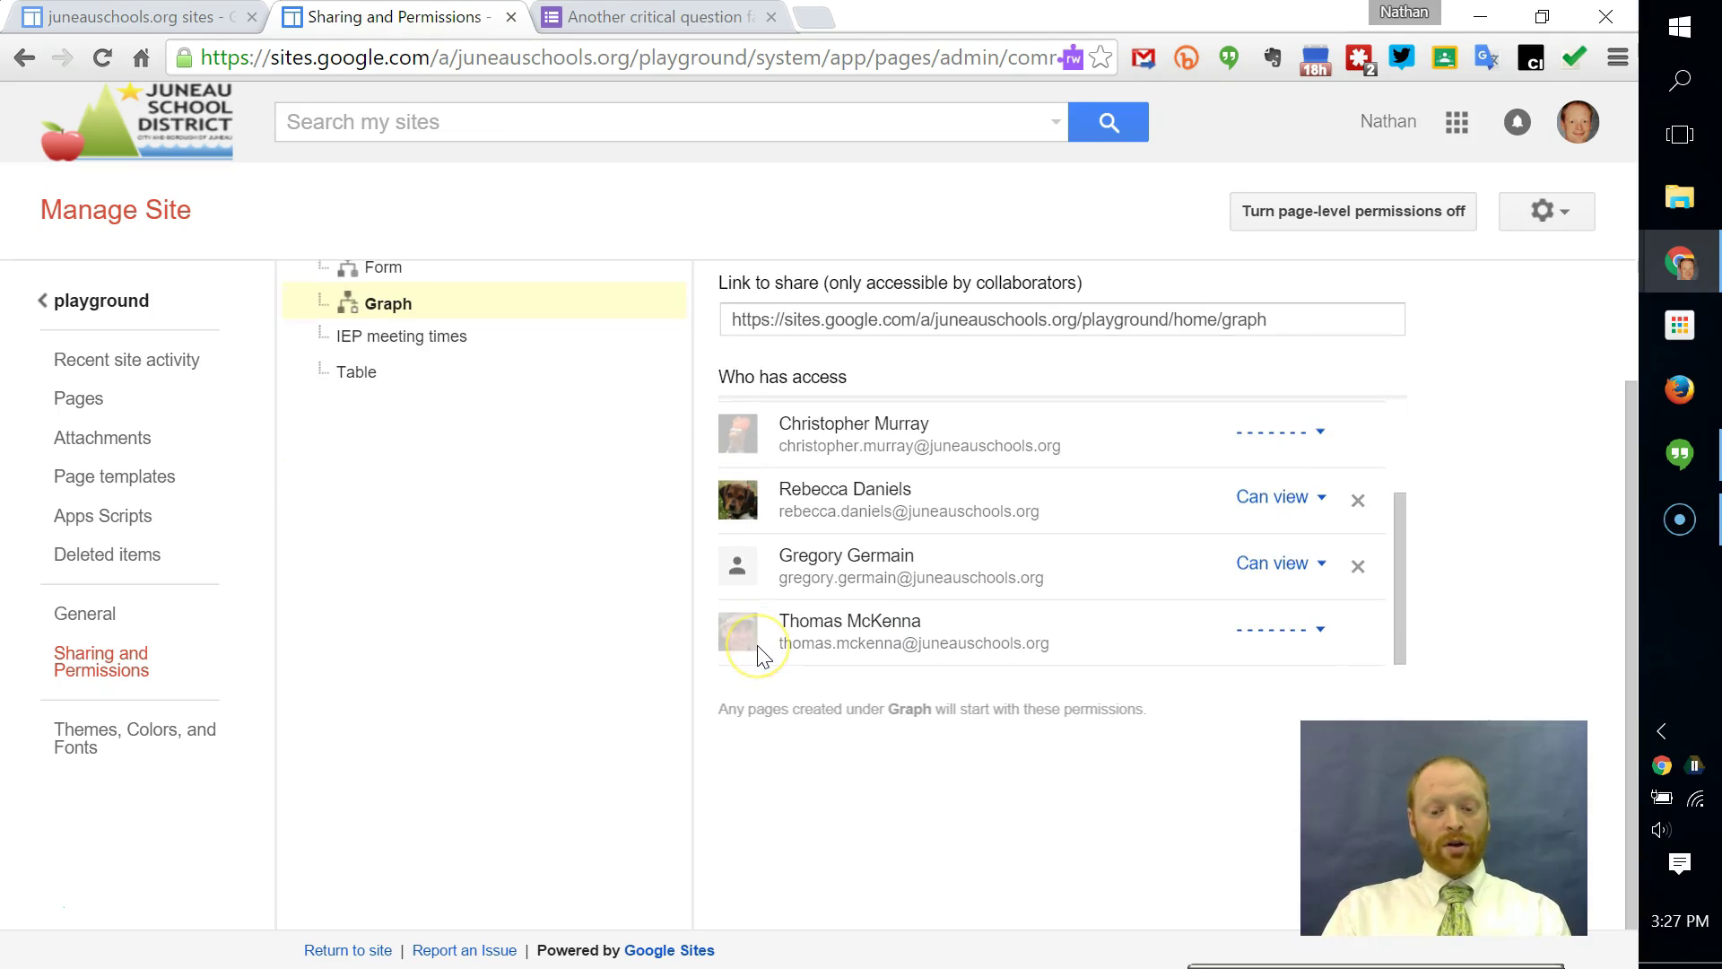
{"action": "scroll", "coordinate": [500, 661], "scroll_direction": "up", "scroll_amount": 1}
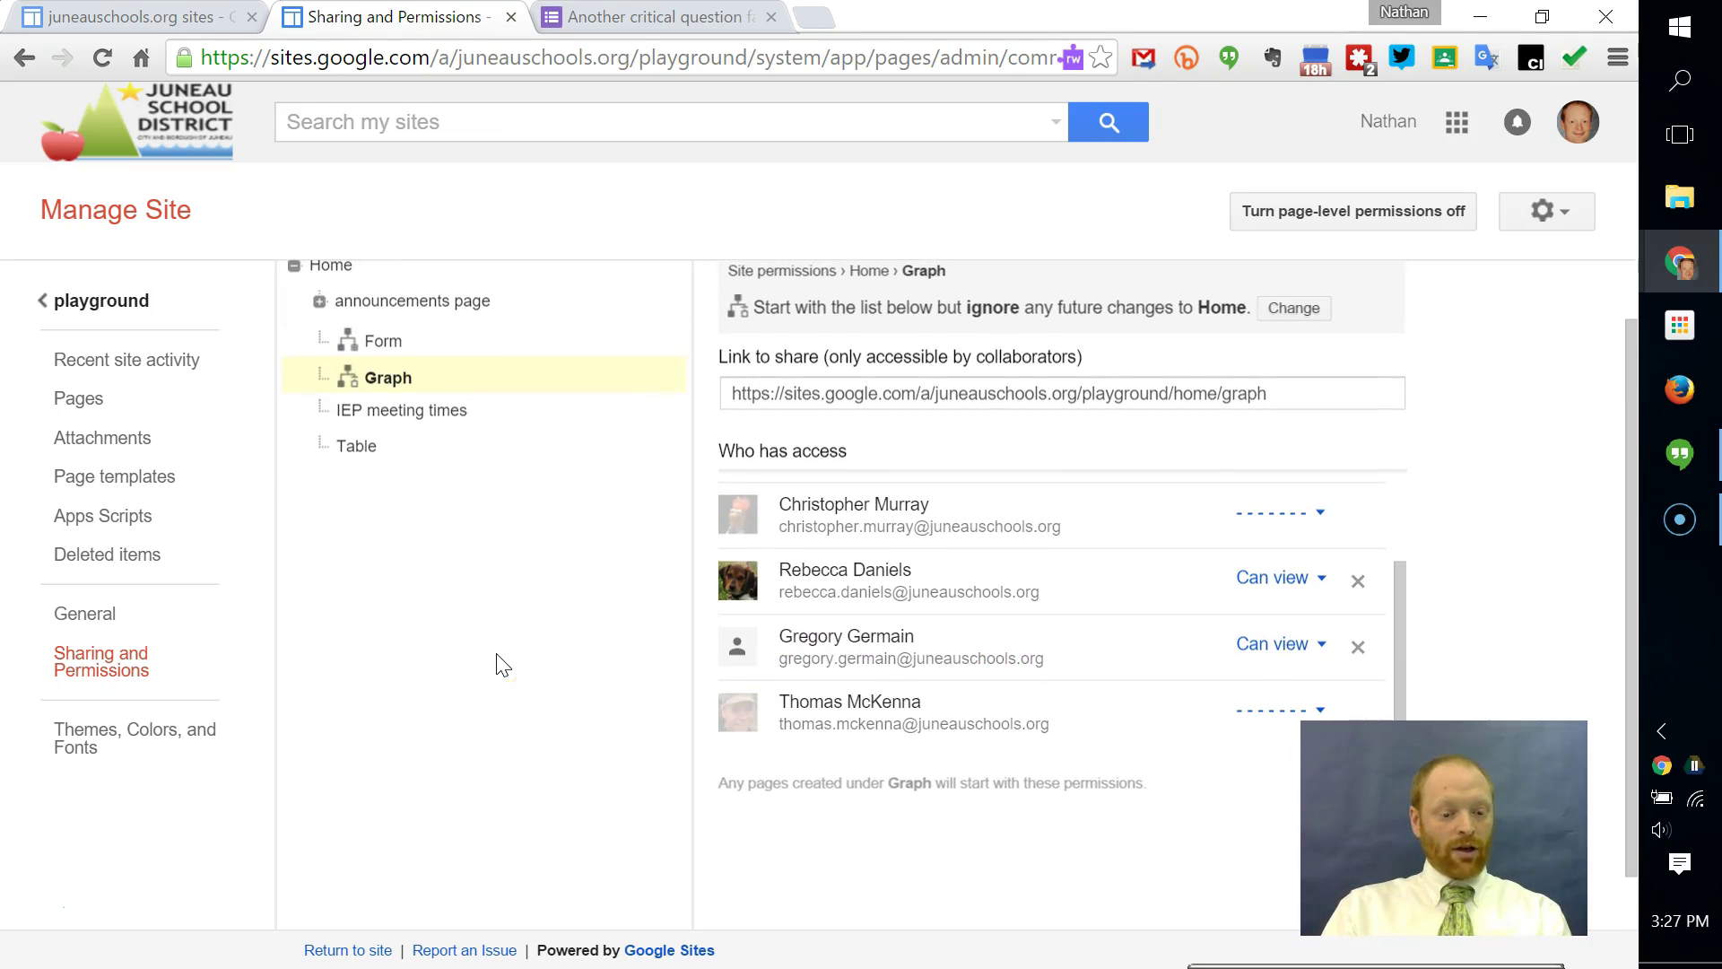
Return from site management to the playground home page and look over its list of subpages.
{"action": "left_click", "coordinate": [107, 301]}
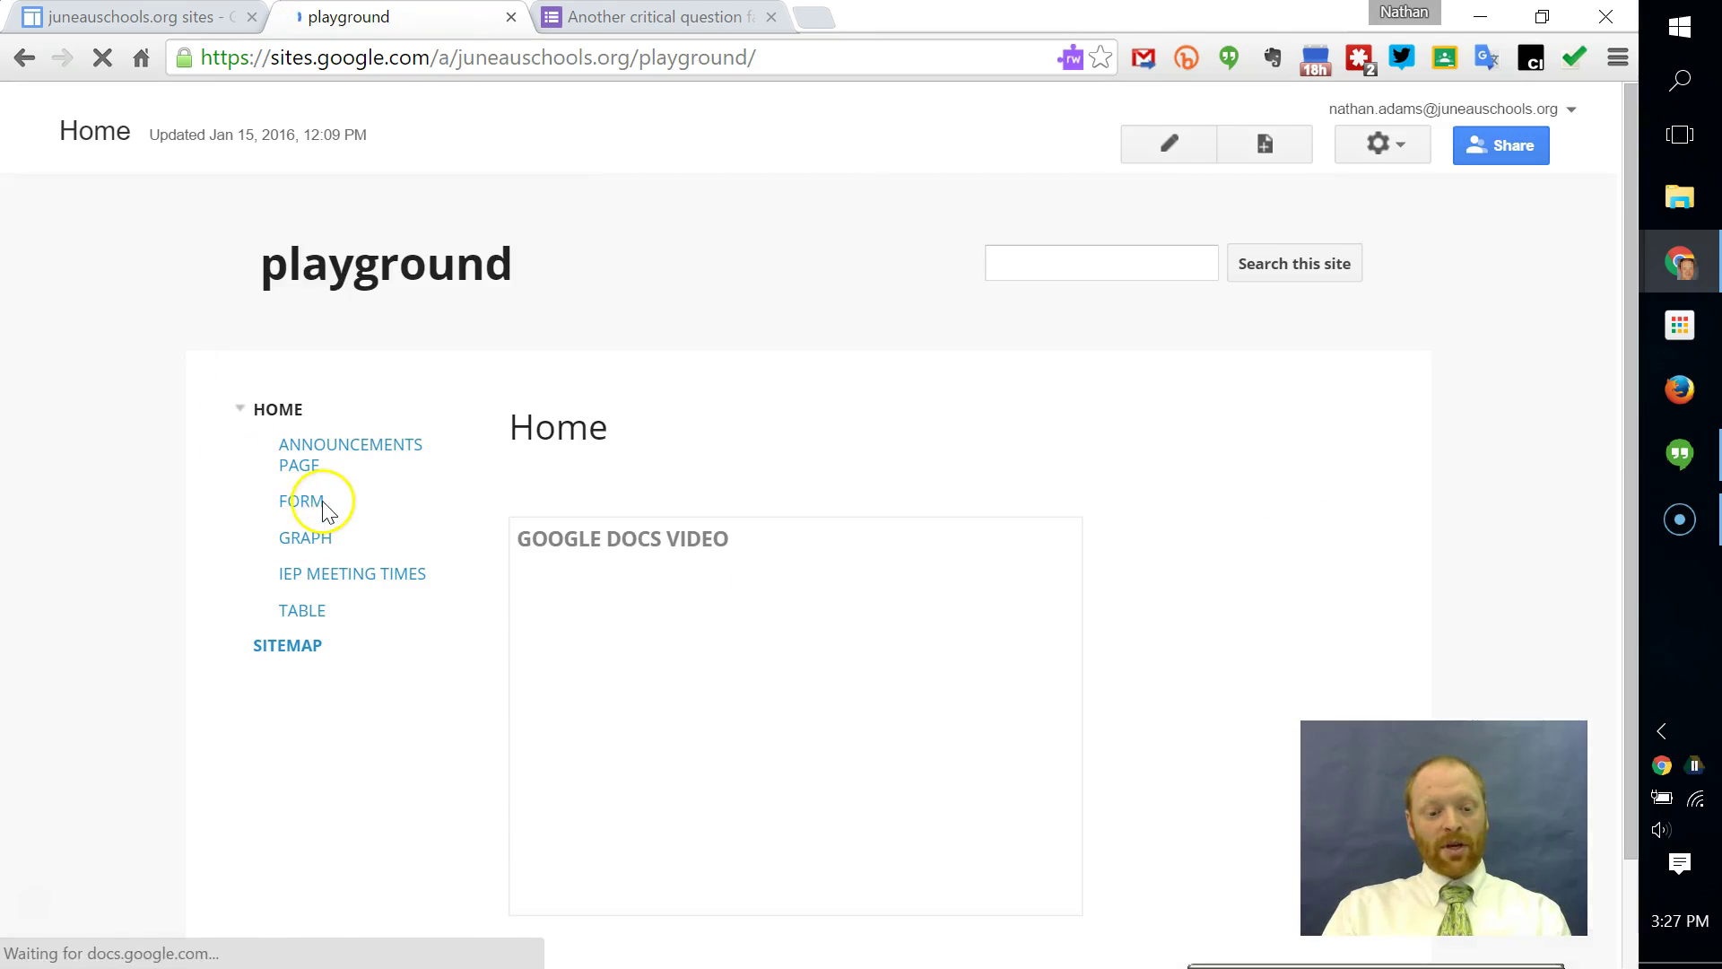
{"action": "scroll", "coordinate": [290, 503], "scroll_direction": "down", "scroll_amount": 1}
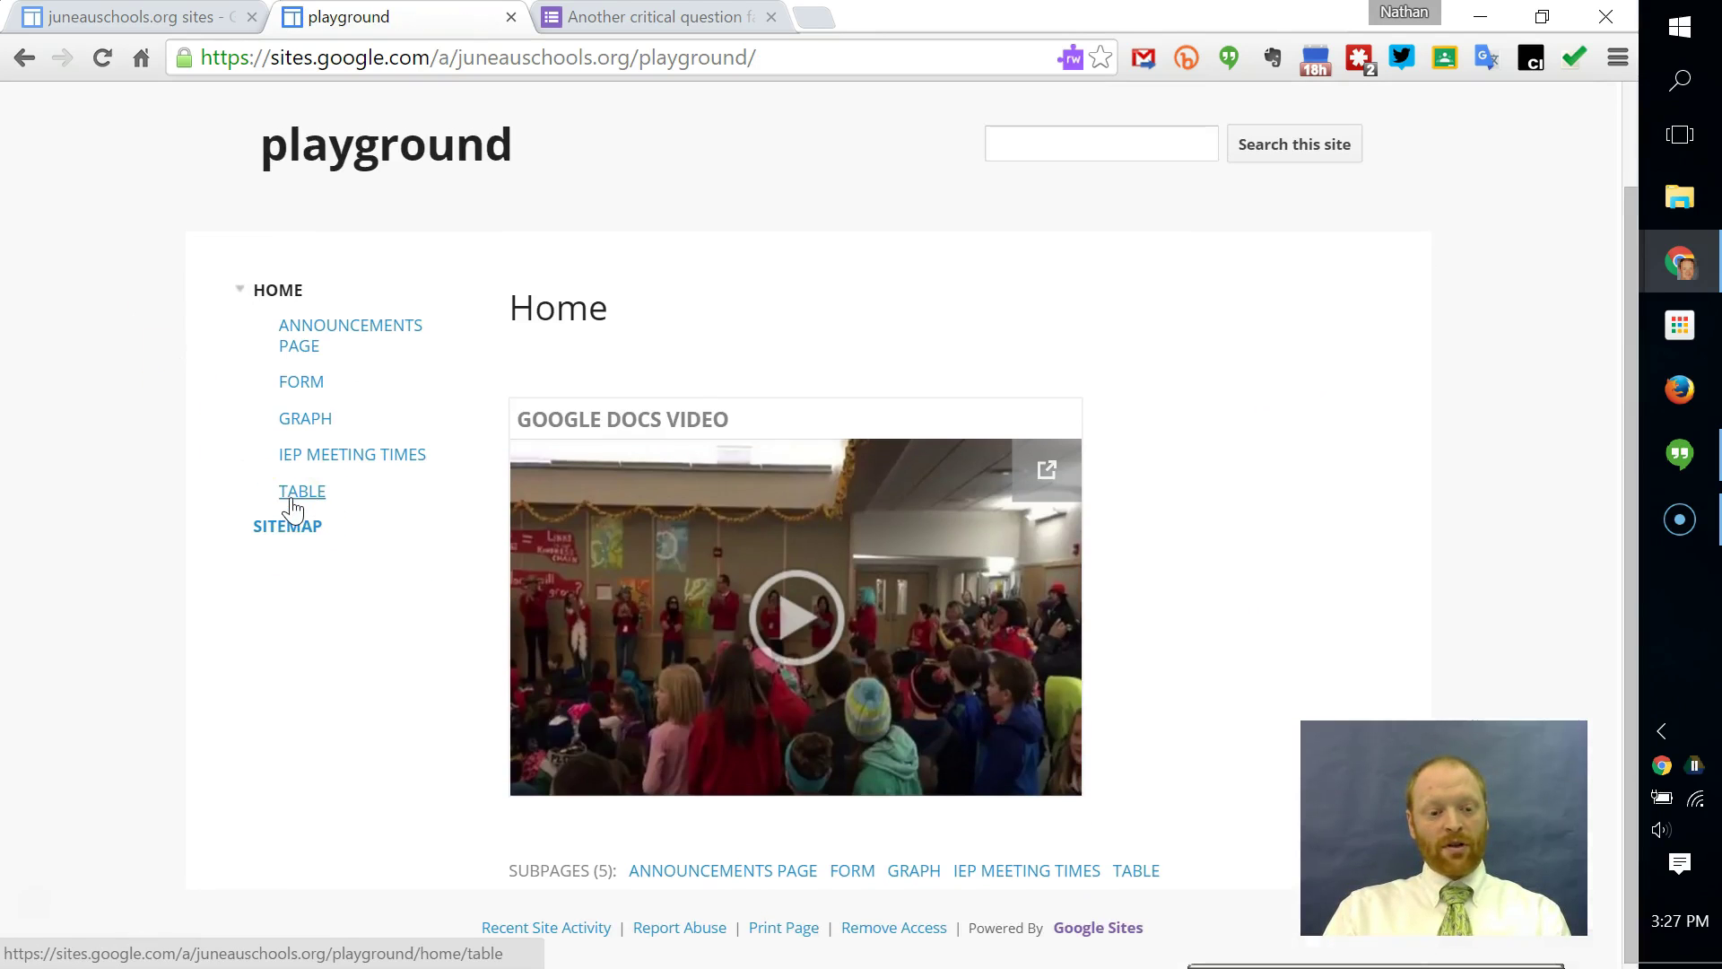